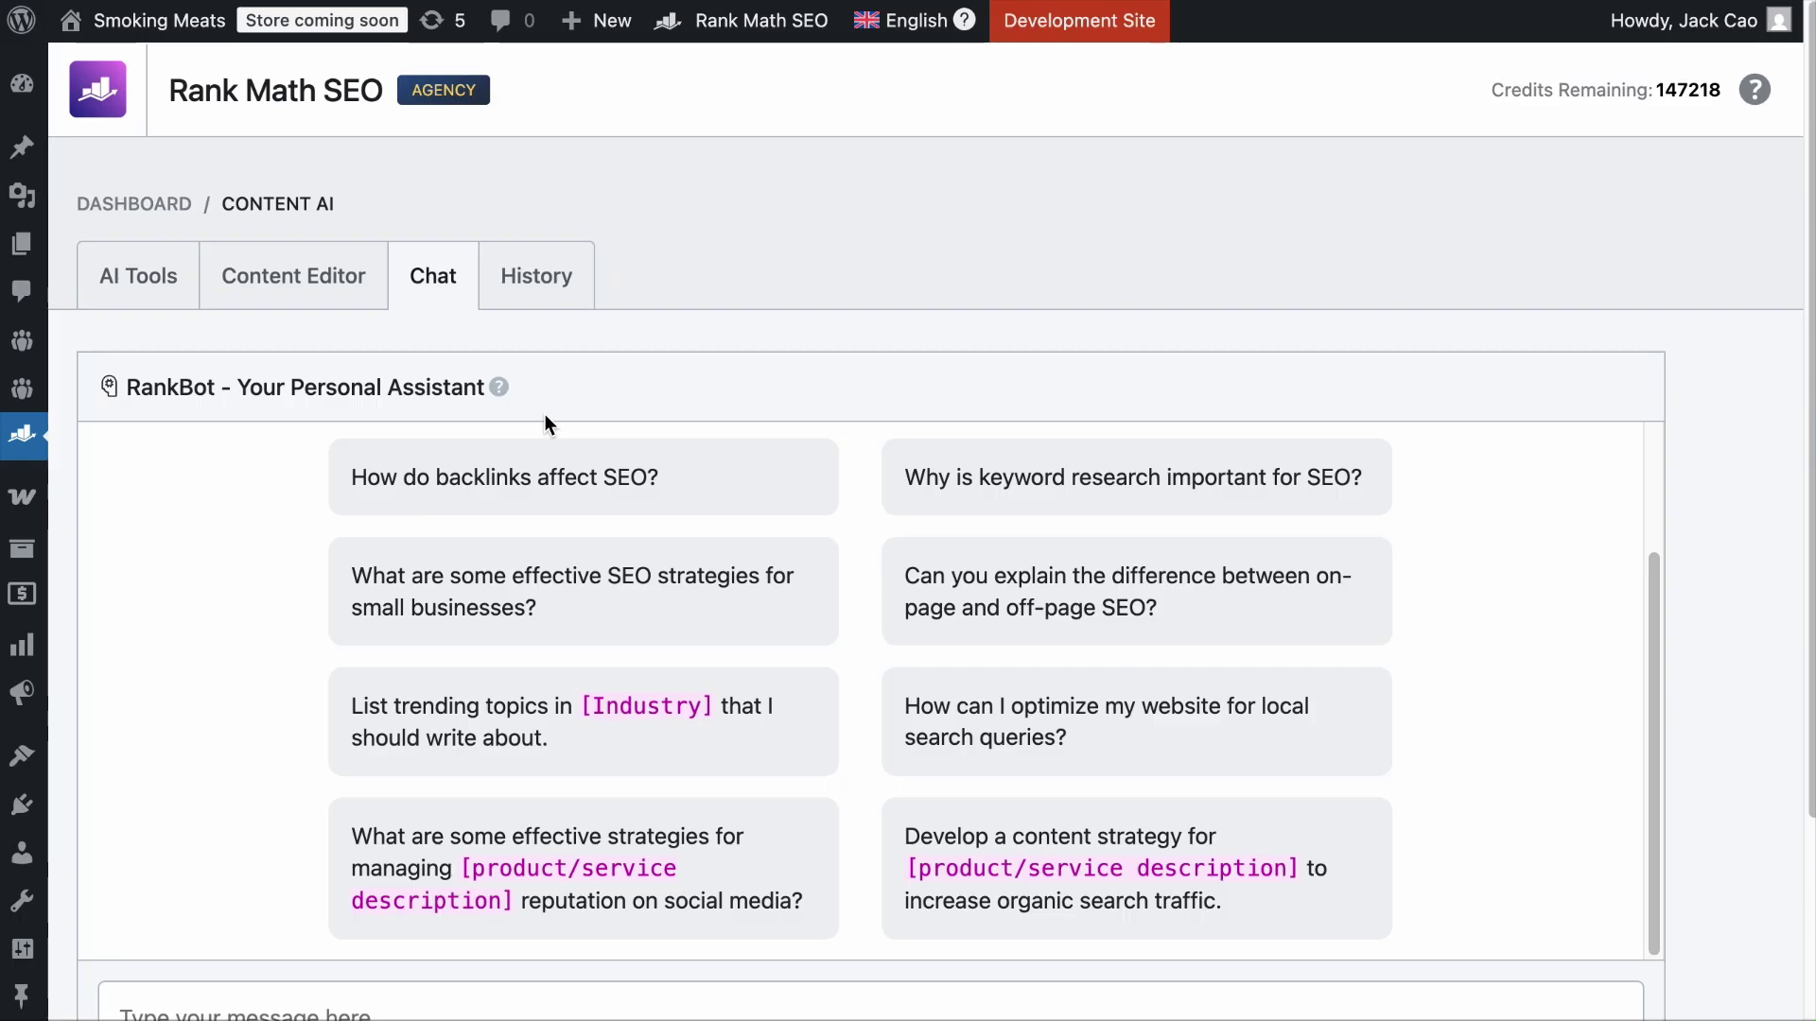
Write a RankBot prompt as a Local SEO specialist asking for 30–50 Singapore plumbing keywords
scroll(545, 414, "down", 2)
left_click(510, 866)
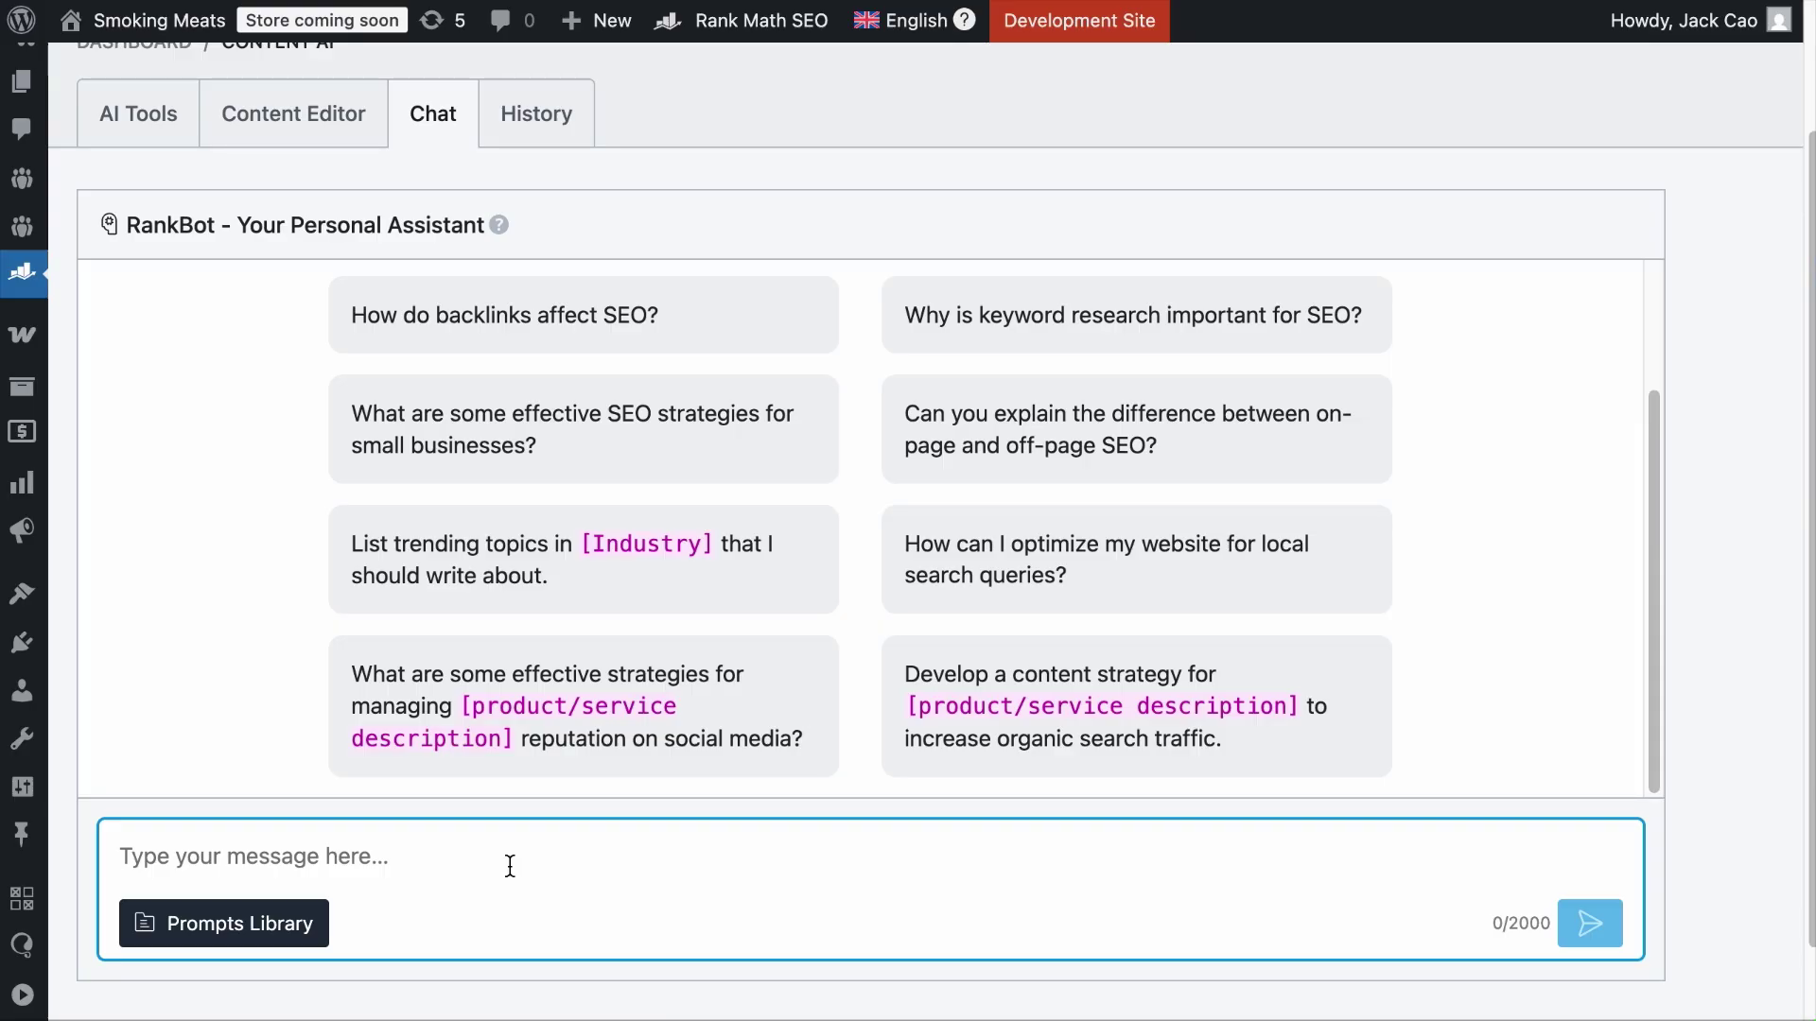
type("Act as an experienced")
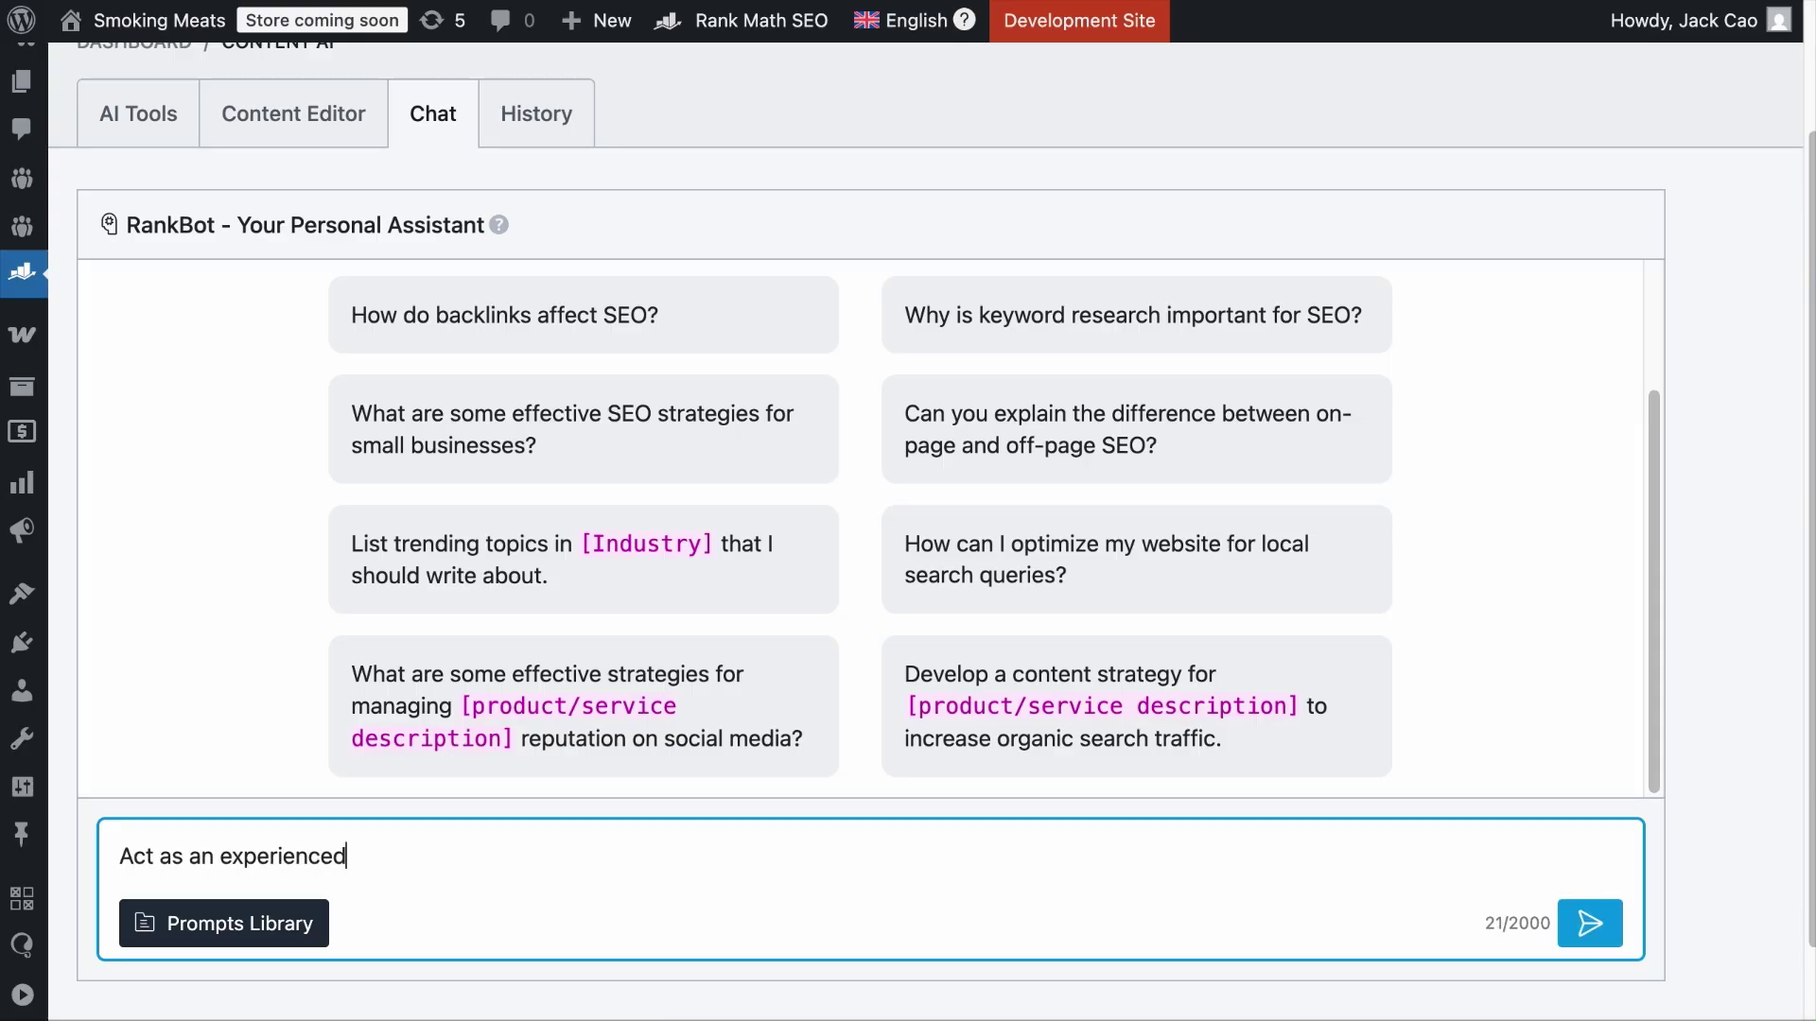
type(" Local SEO specialist. I own")
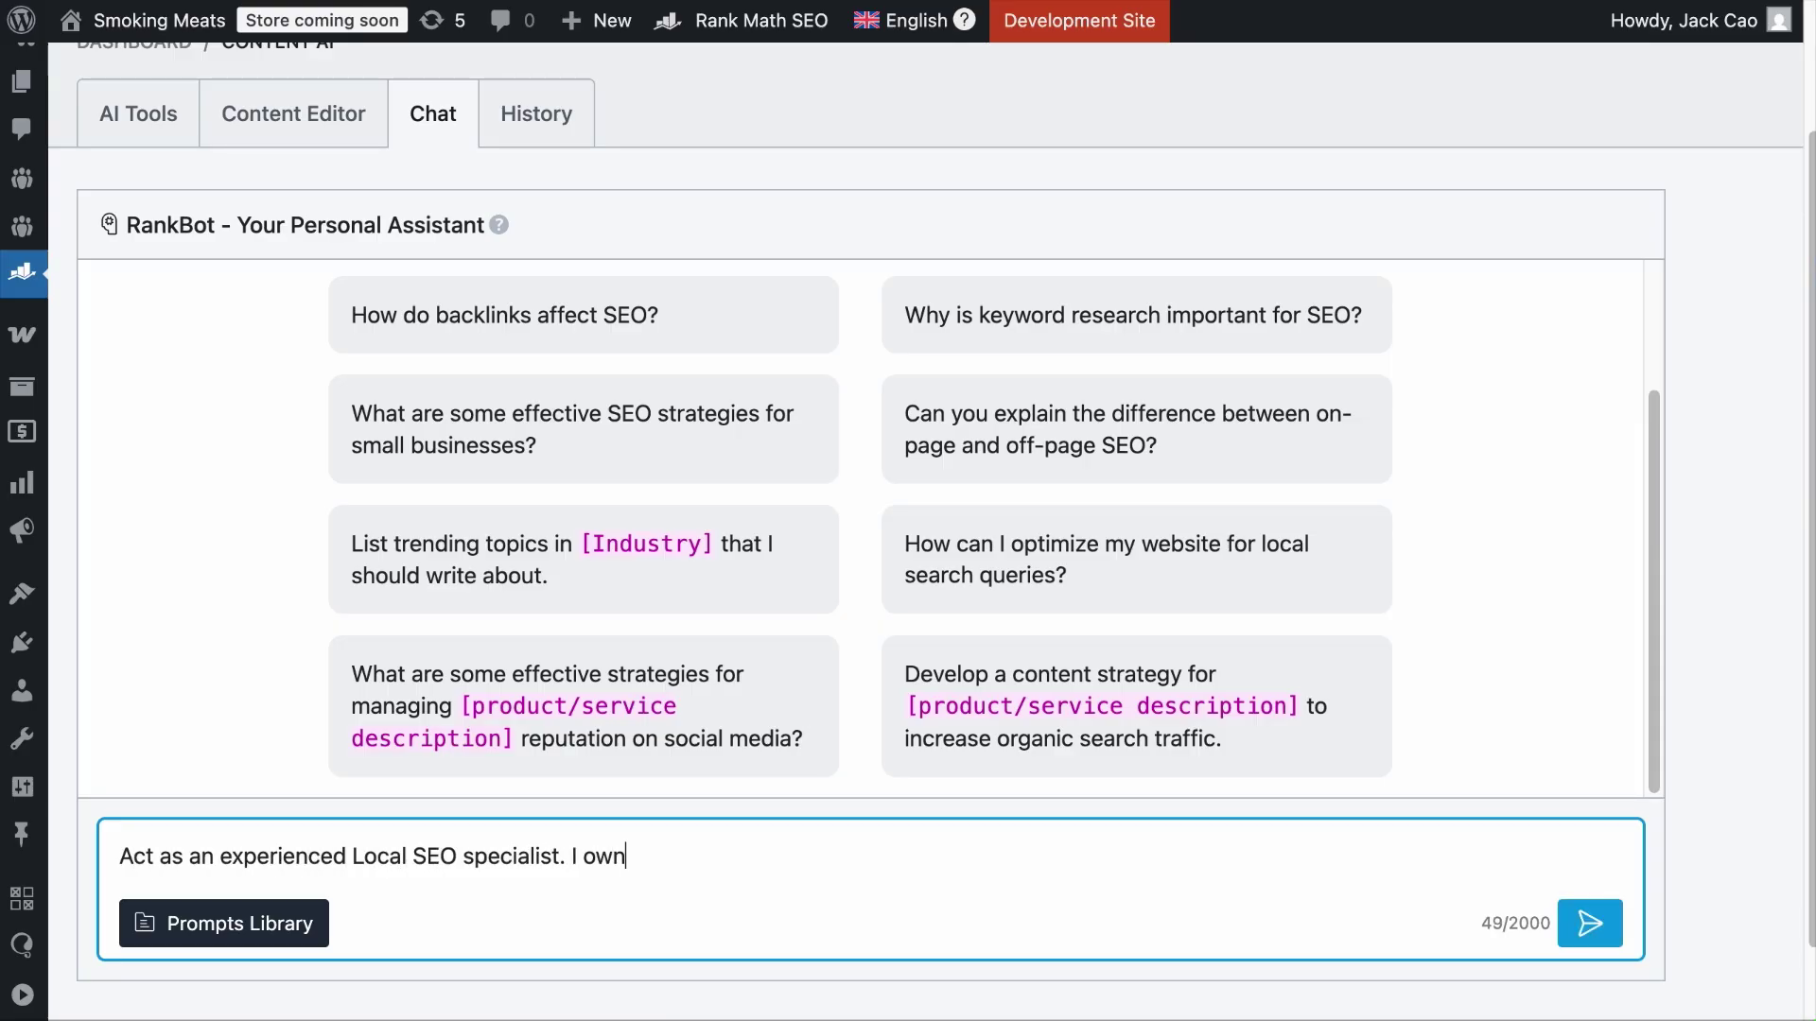
type(" a plumbing service business")
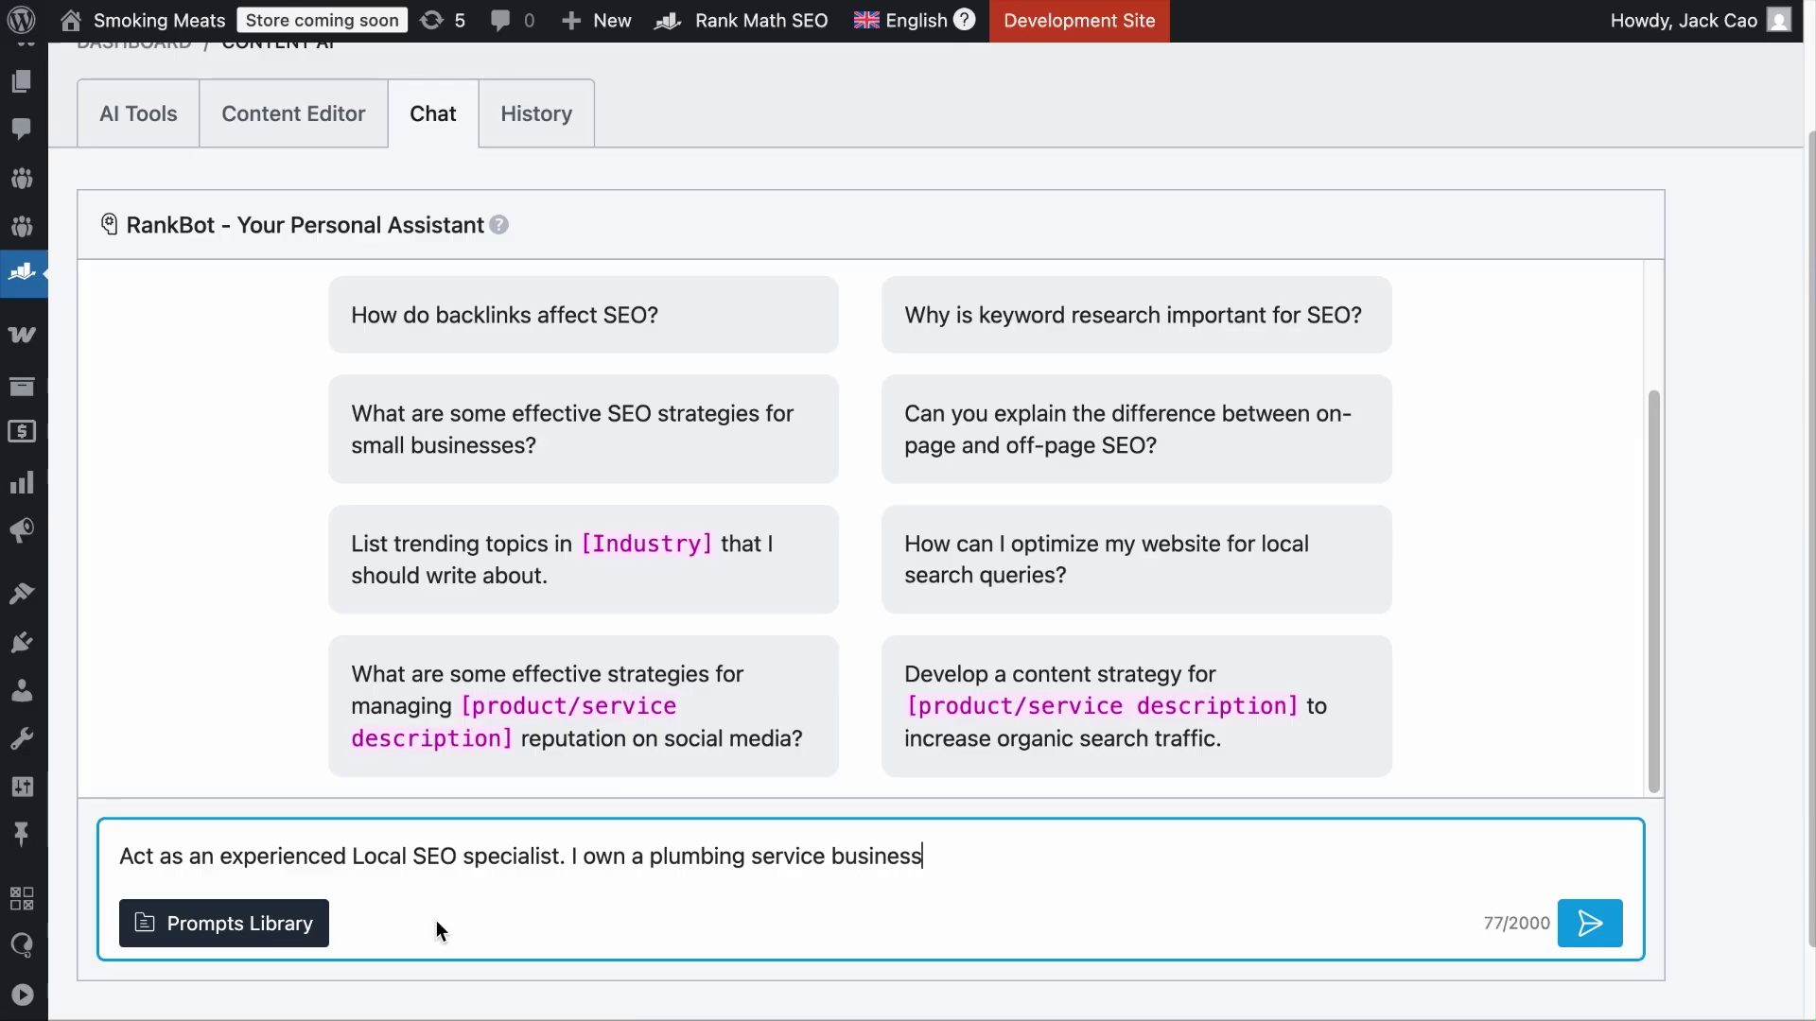
left_click_drag(932, 857, 649, 857)
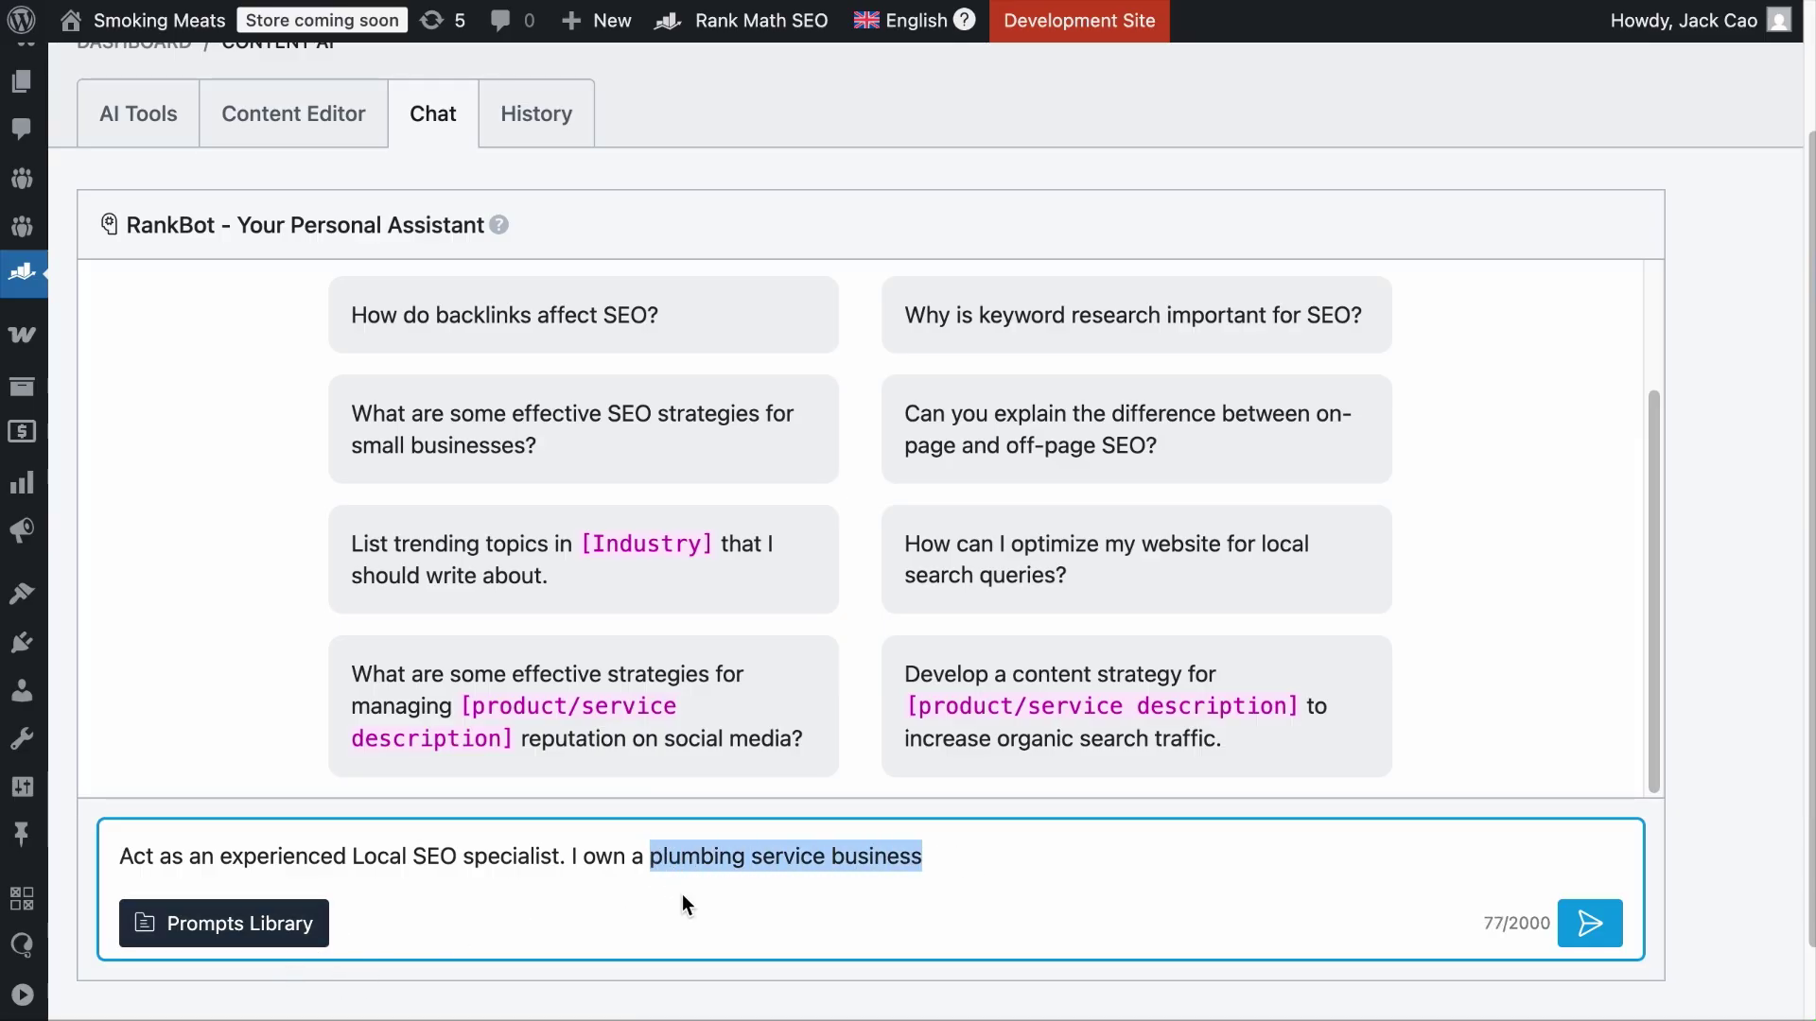
key("Right")
type("located in Singapore. Create a comprehensive list of 30 to 50 local ")
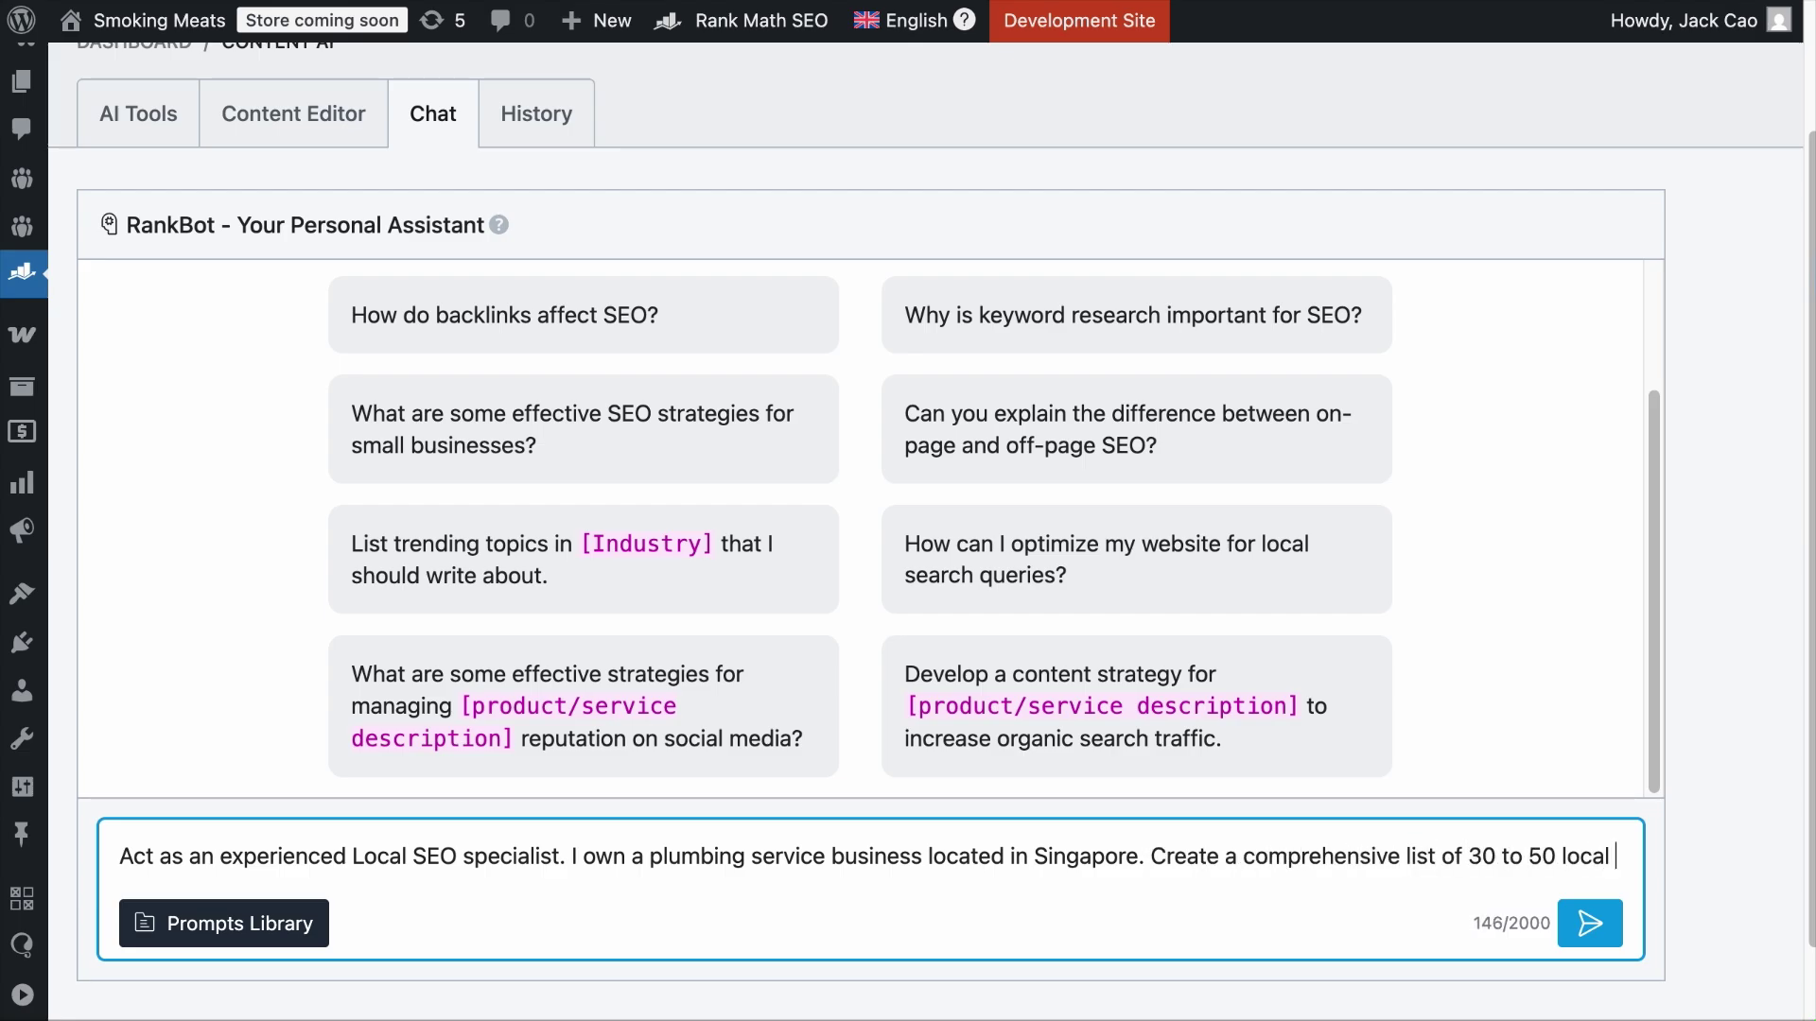
type("keywords with informational, transactional, and commercial search intent that potential")
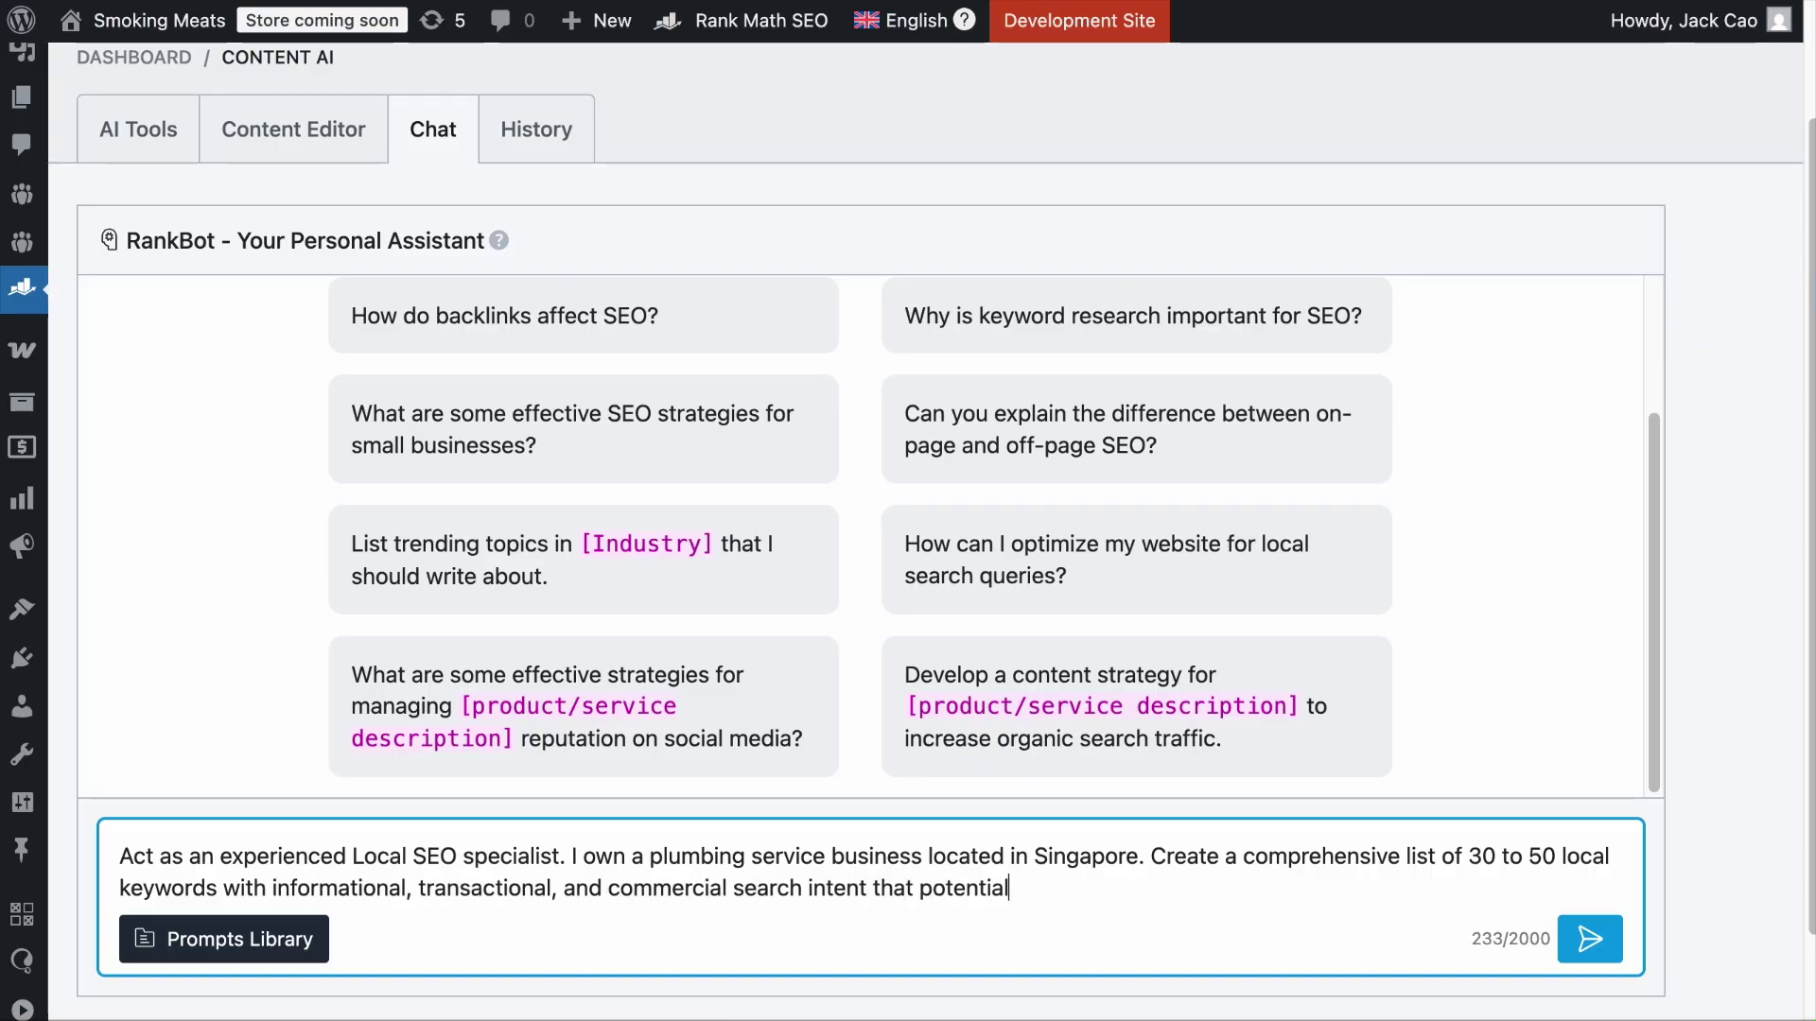
type(" customers might use to find my business.")
Send the plumbing keyword prompt to RankBot and scroll through its keyword list reply
key("Return")
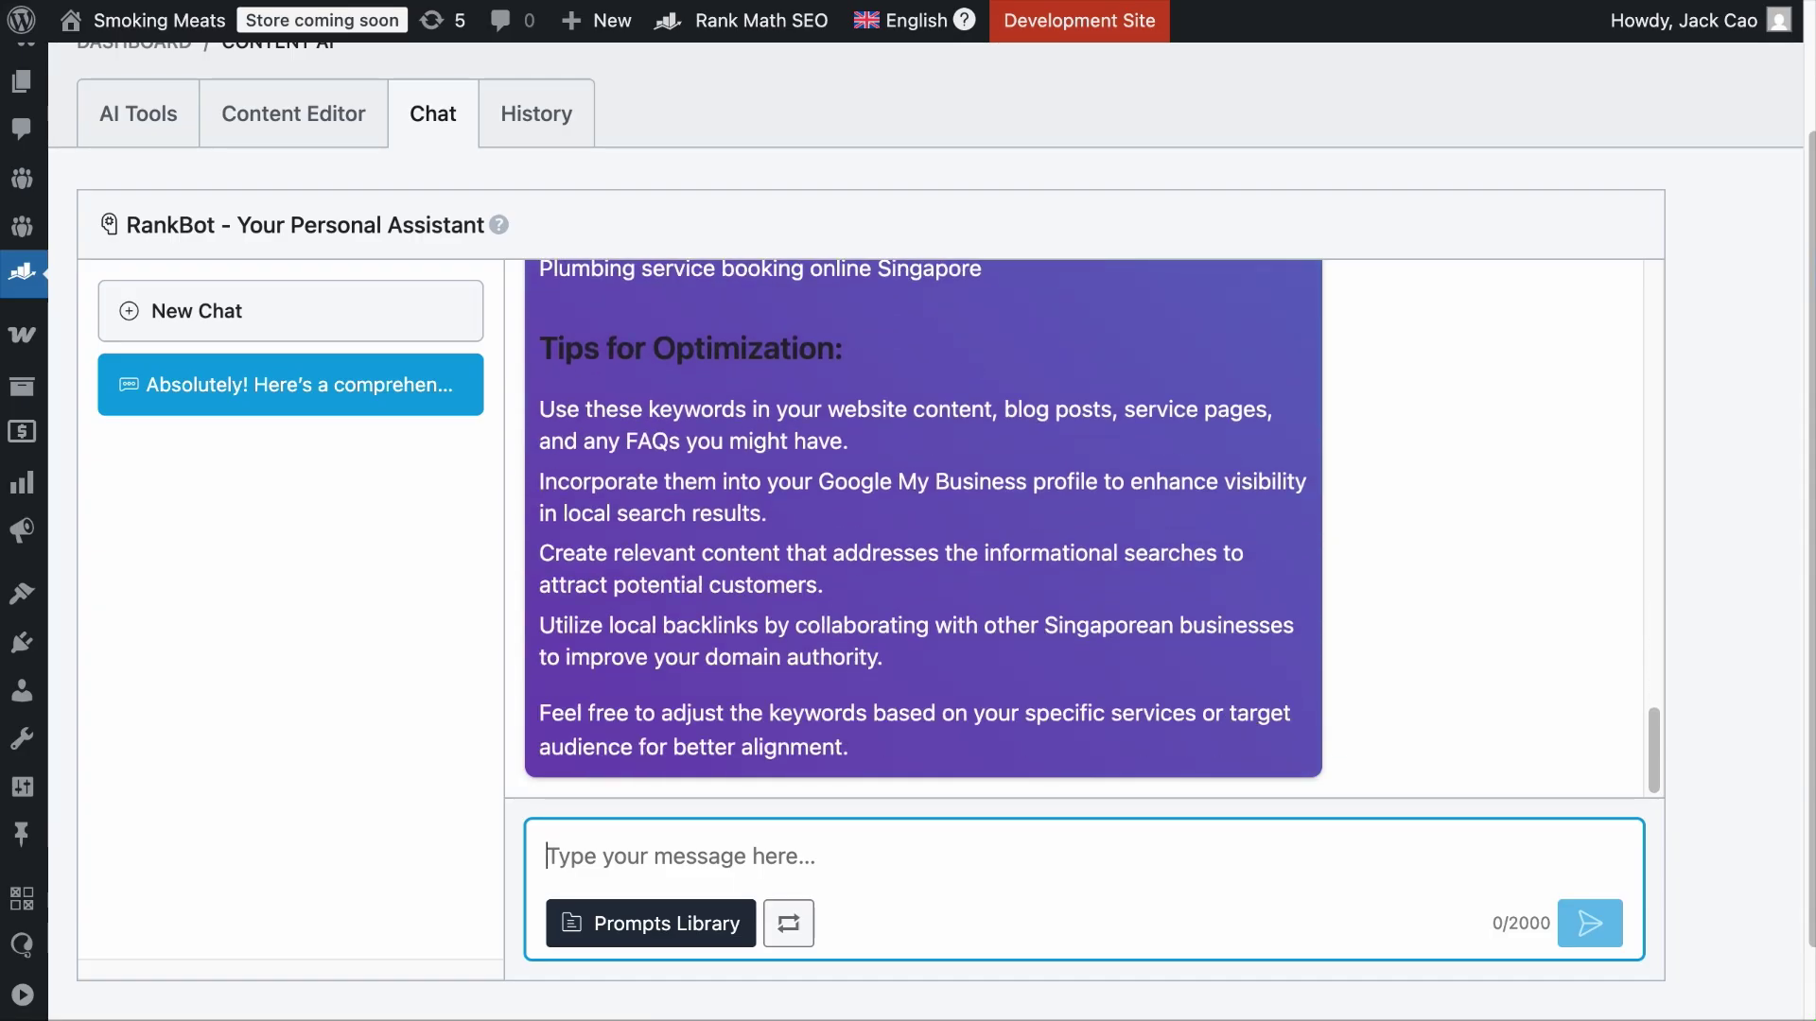
scroll(1044, 551, "up", 10)
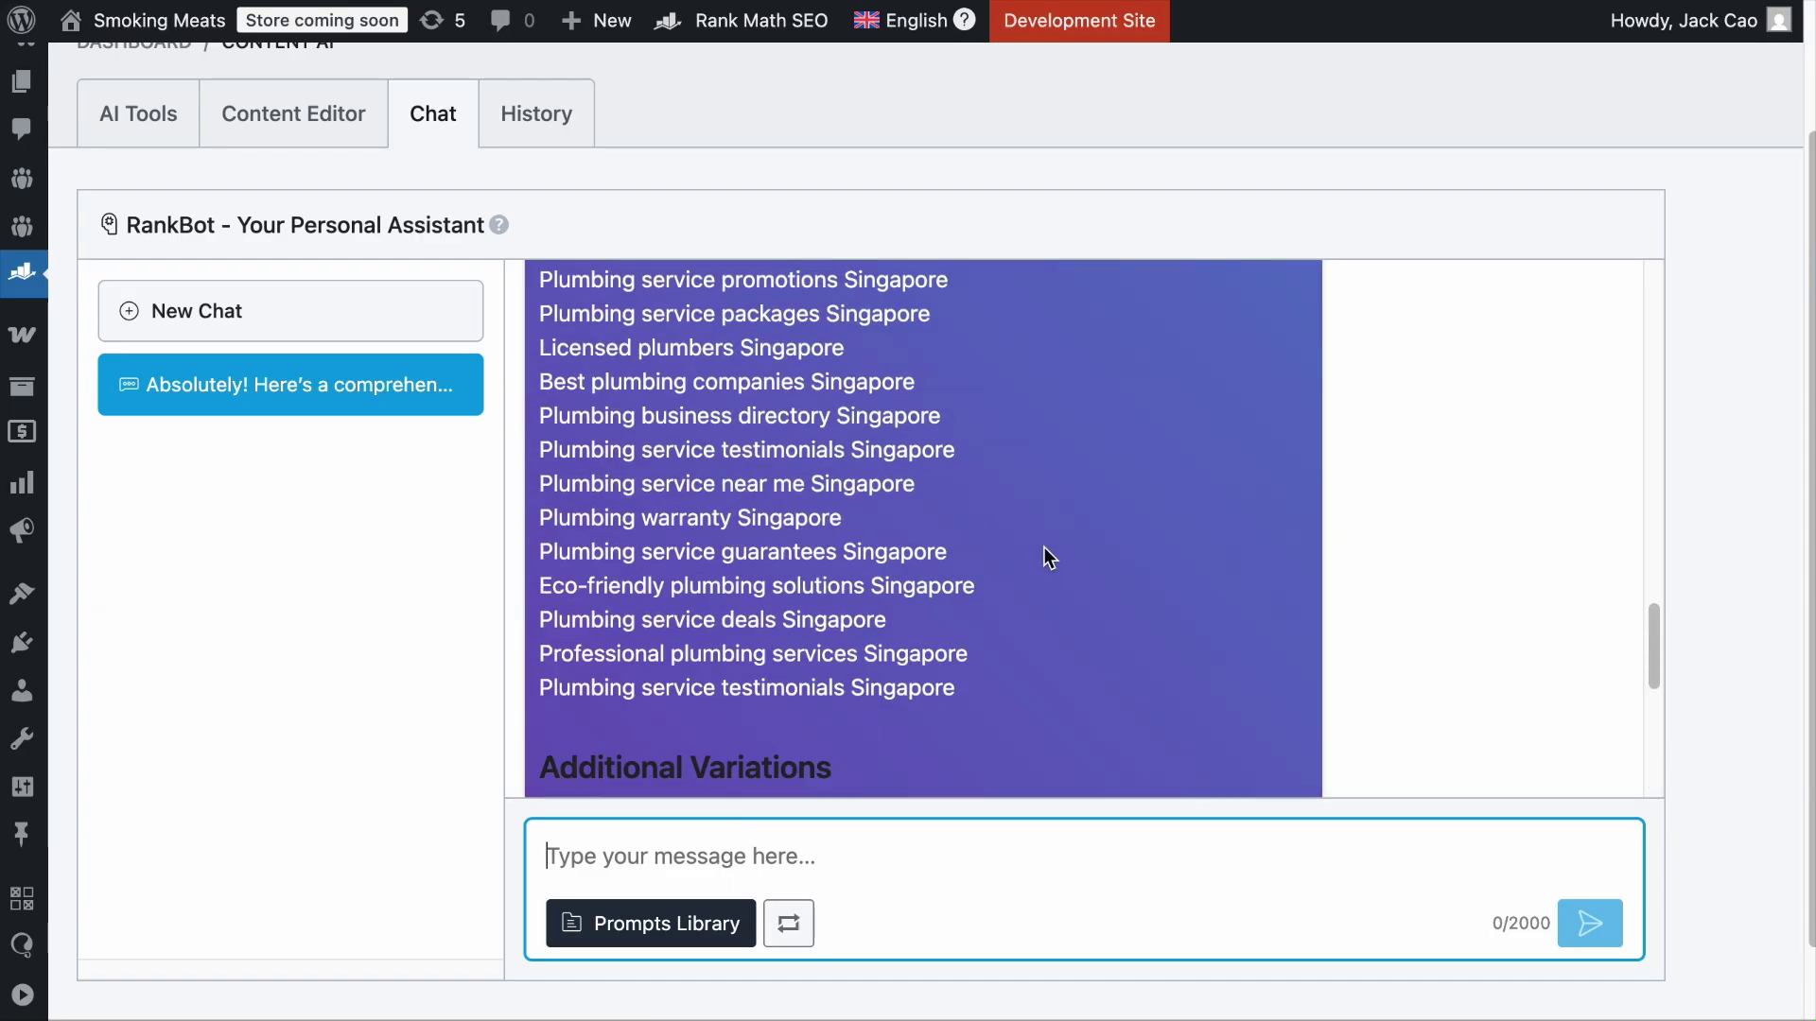
scroll(1042, 547, "up", 5)
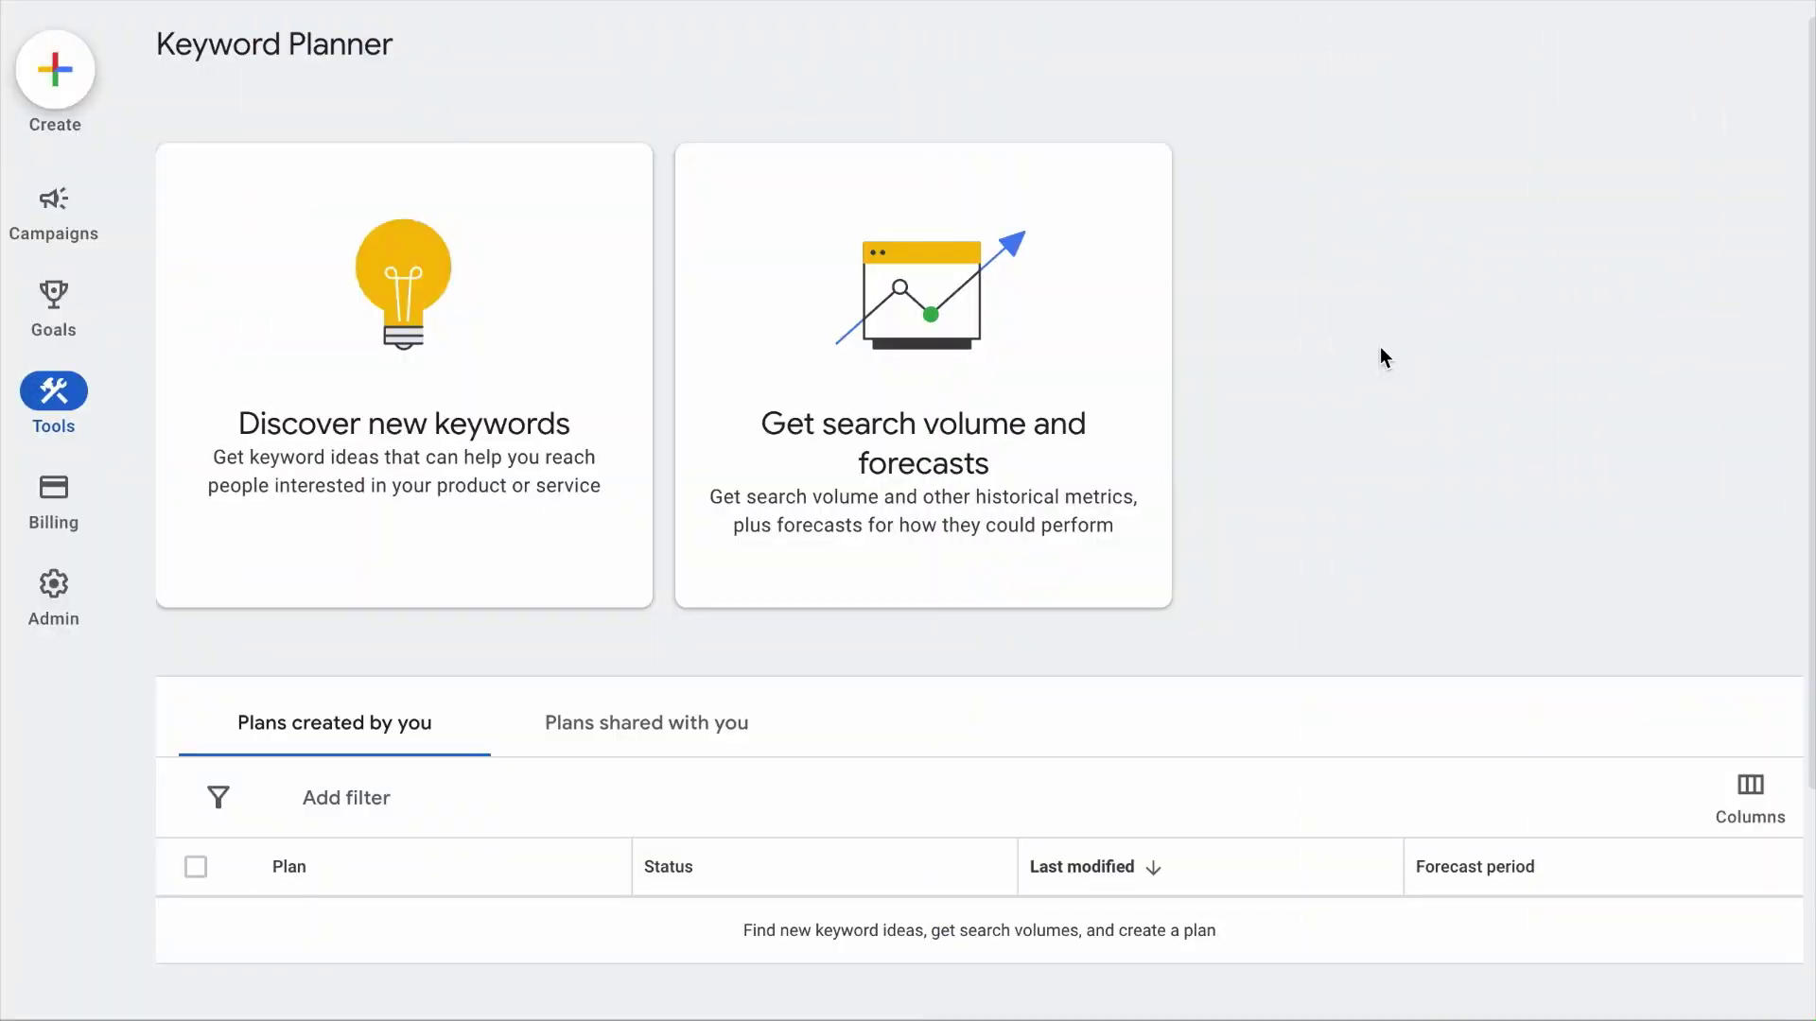
Enter 'hair salon' as the seed keyword for new keyword discovery
left_click(501, 345)
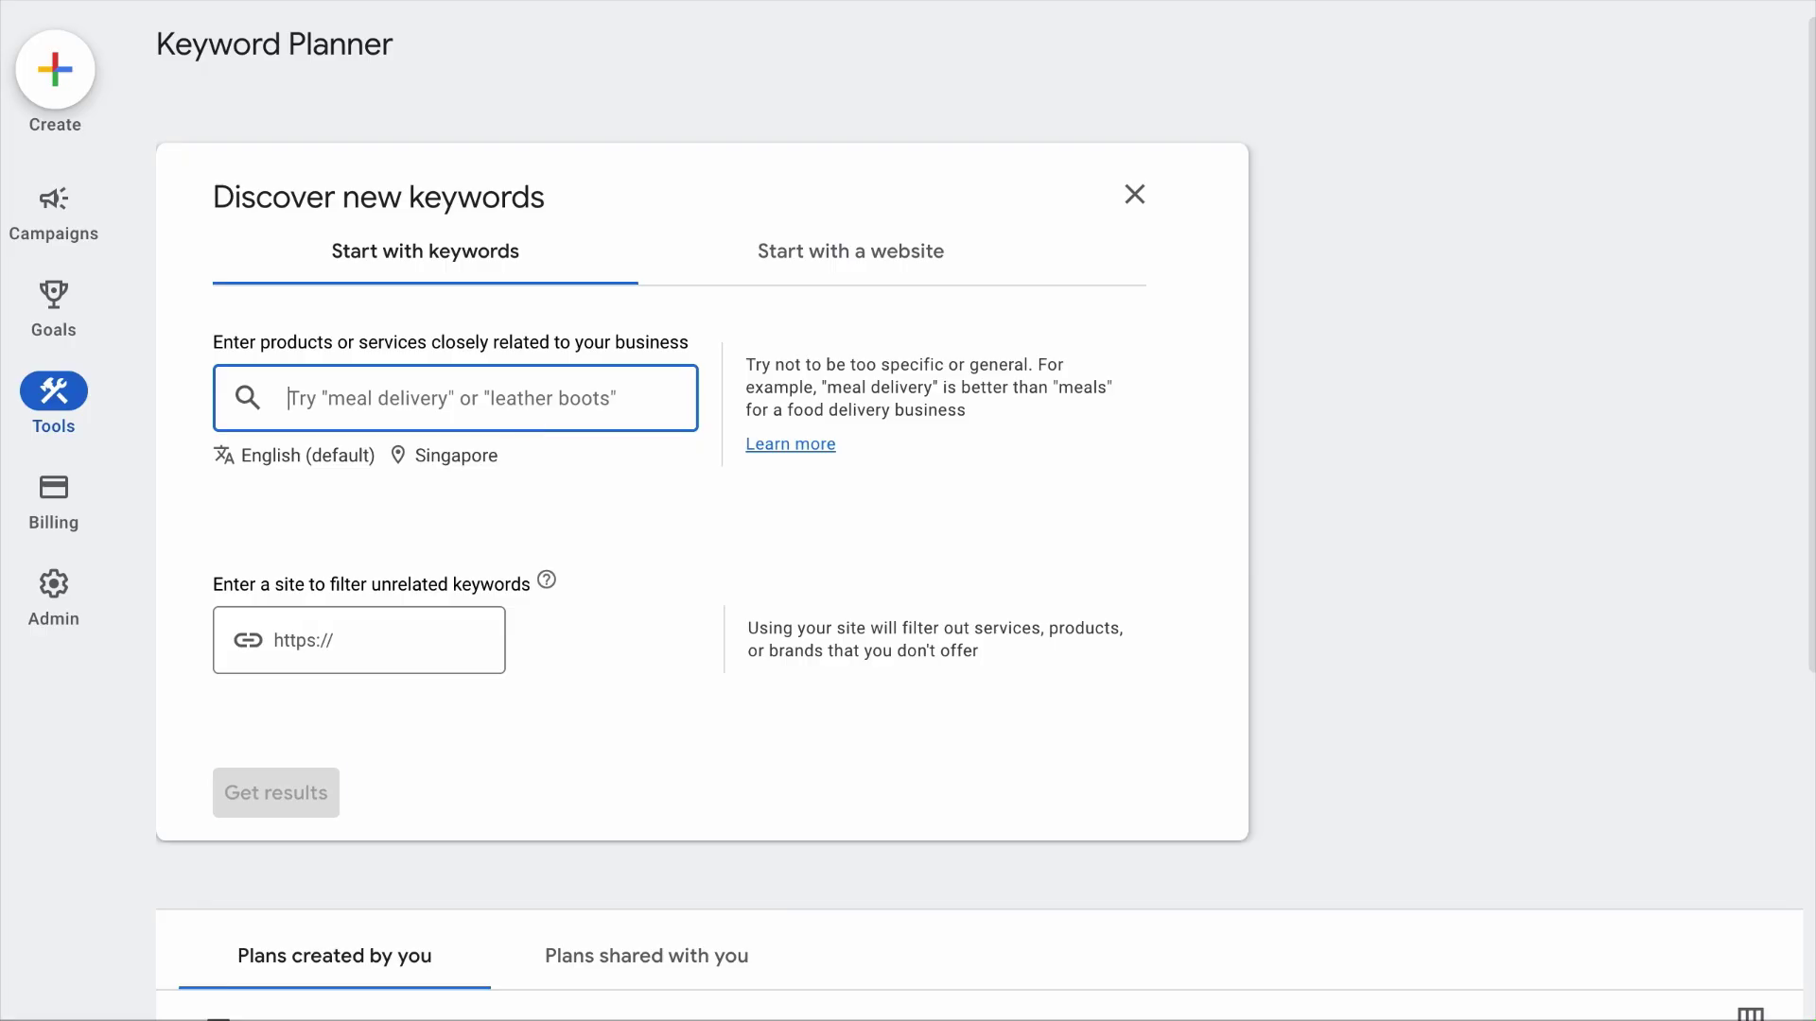
type("hair salon")
left_click(690, 467)
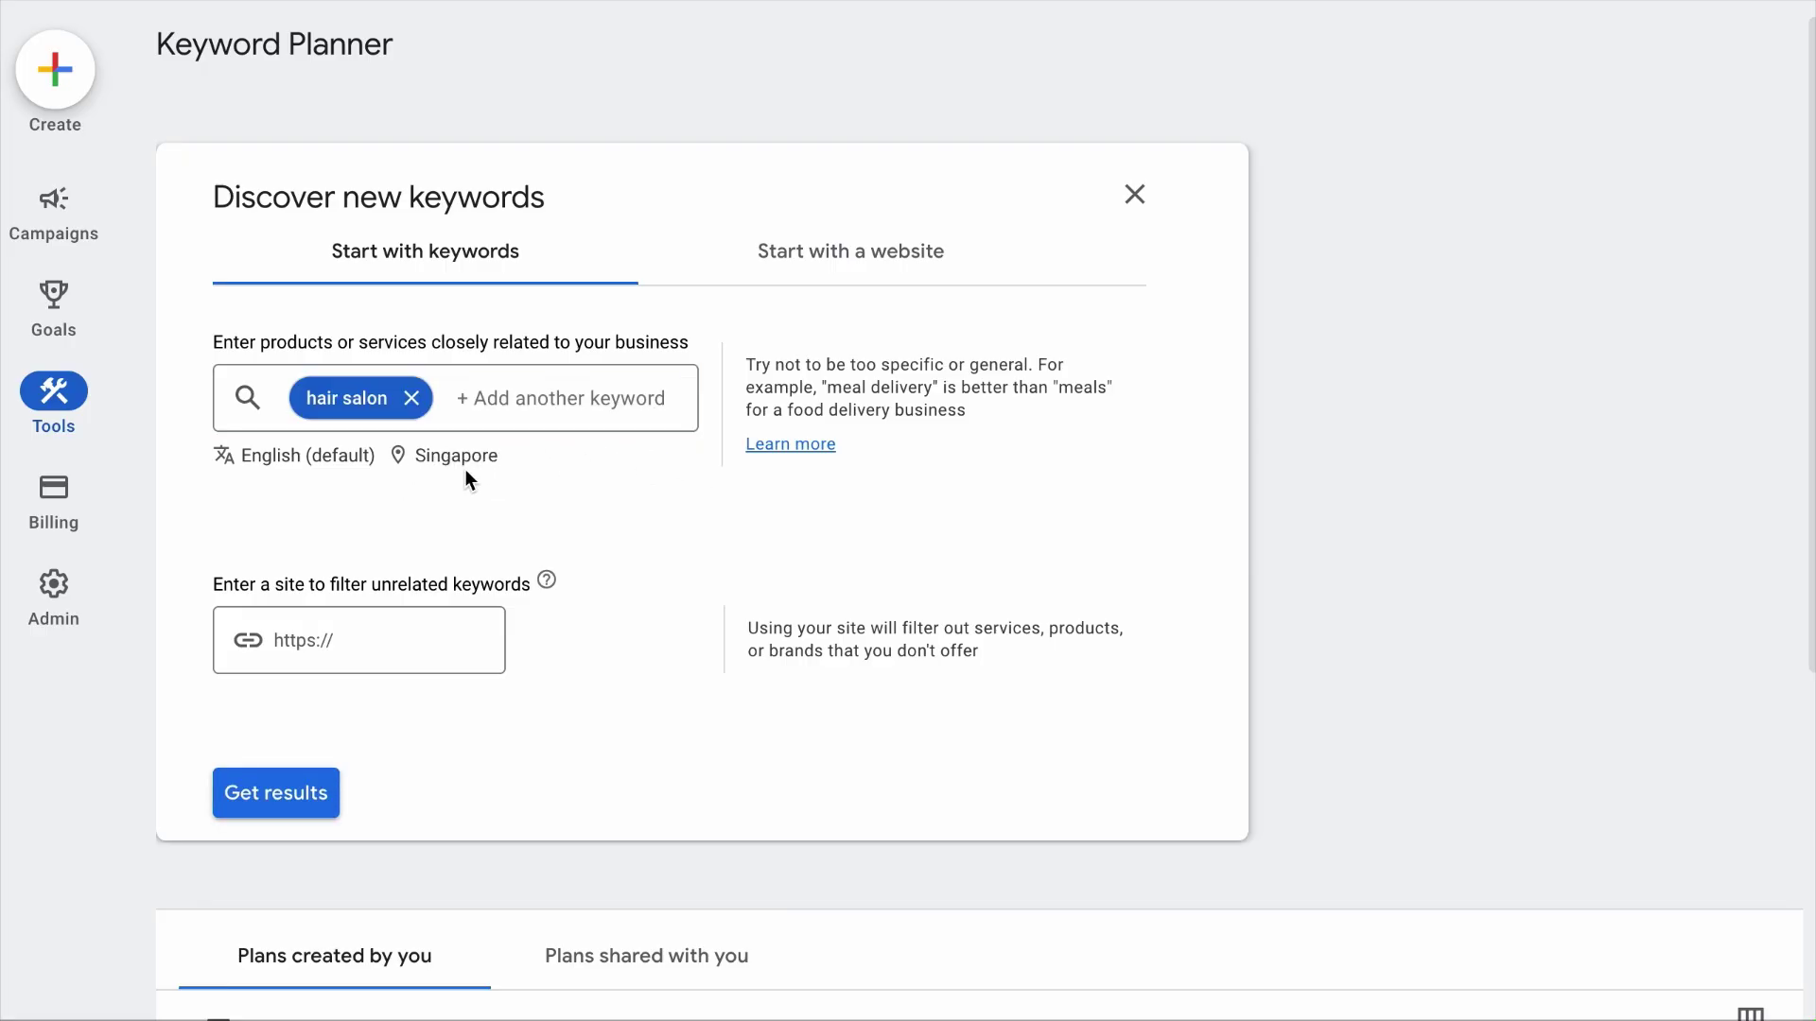
Replace the Singapore target location with Austin, Texas and get keyword ideas
left_click(445, 456)
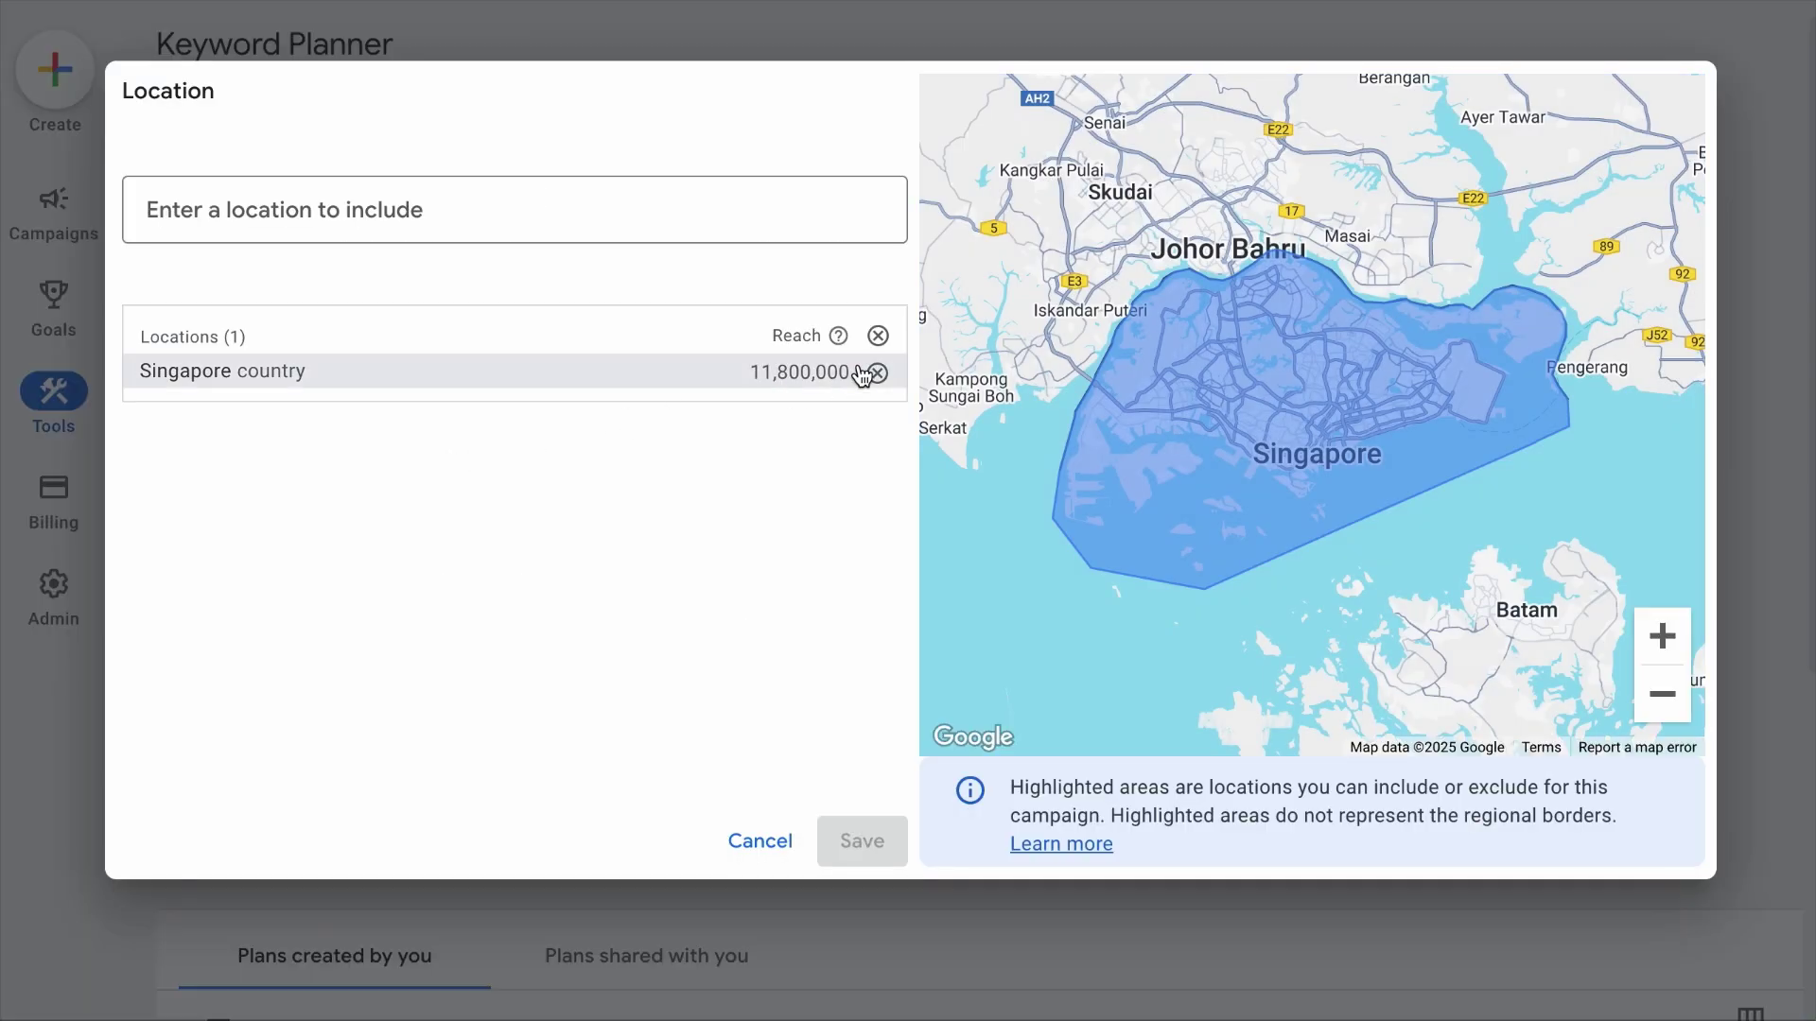
left_click(877, 373)
left_click(677, 218)
type("austin")
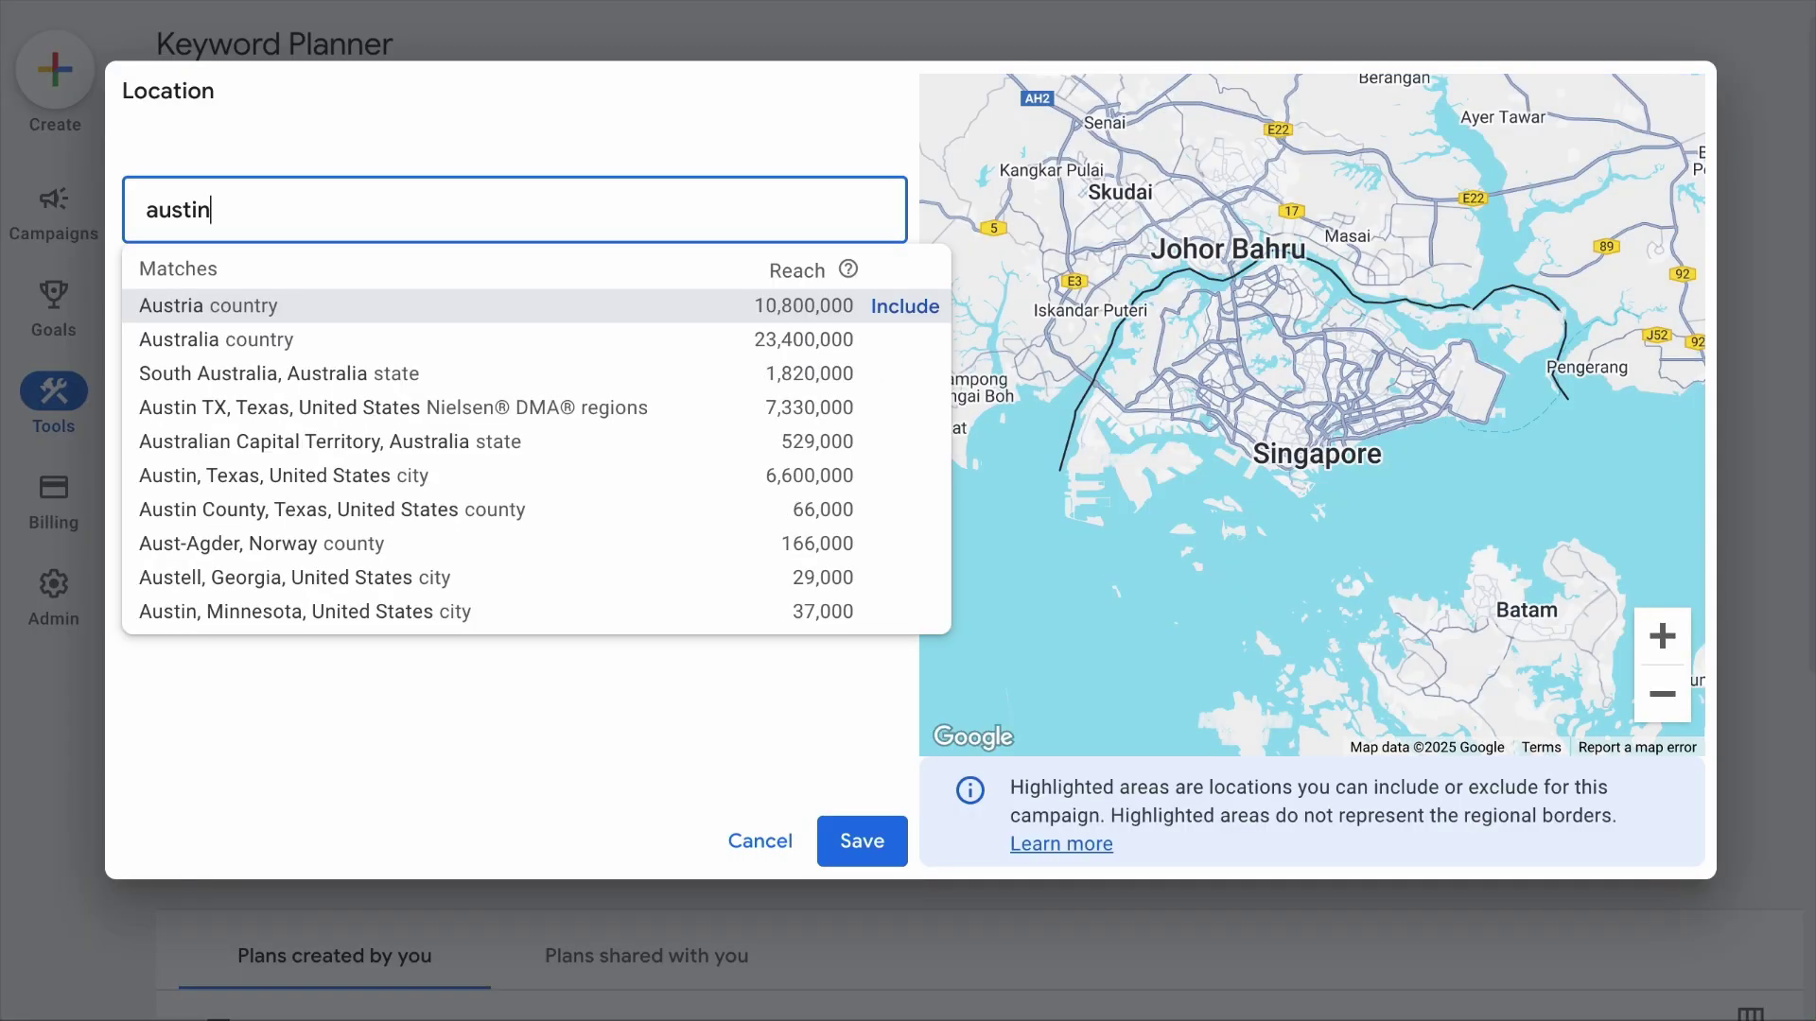
left_click(370, 346)
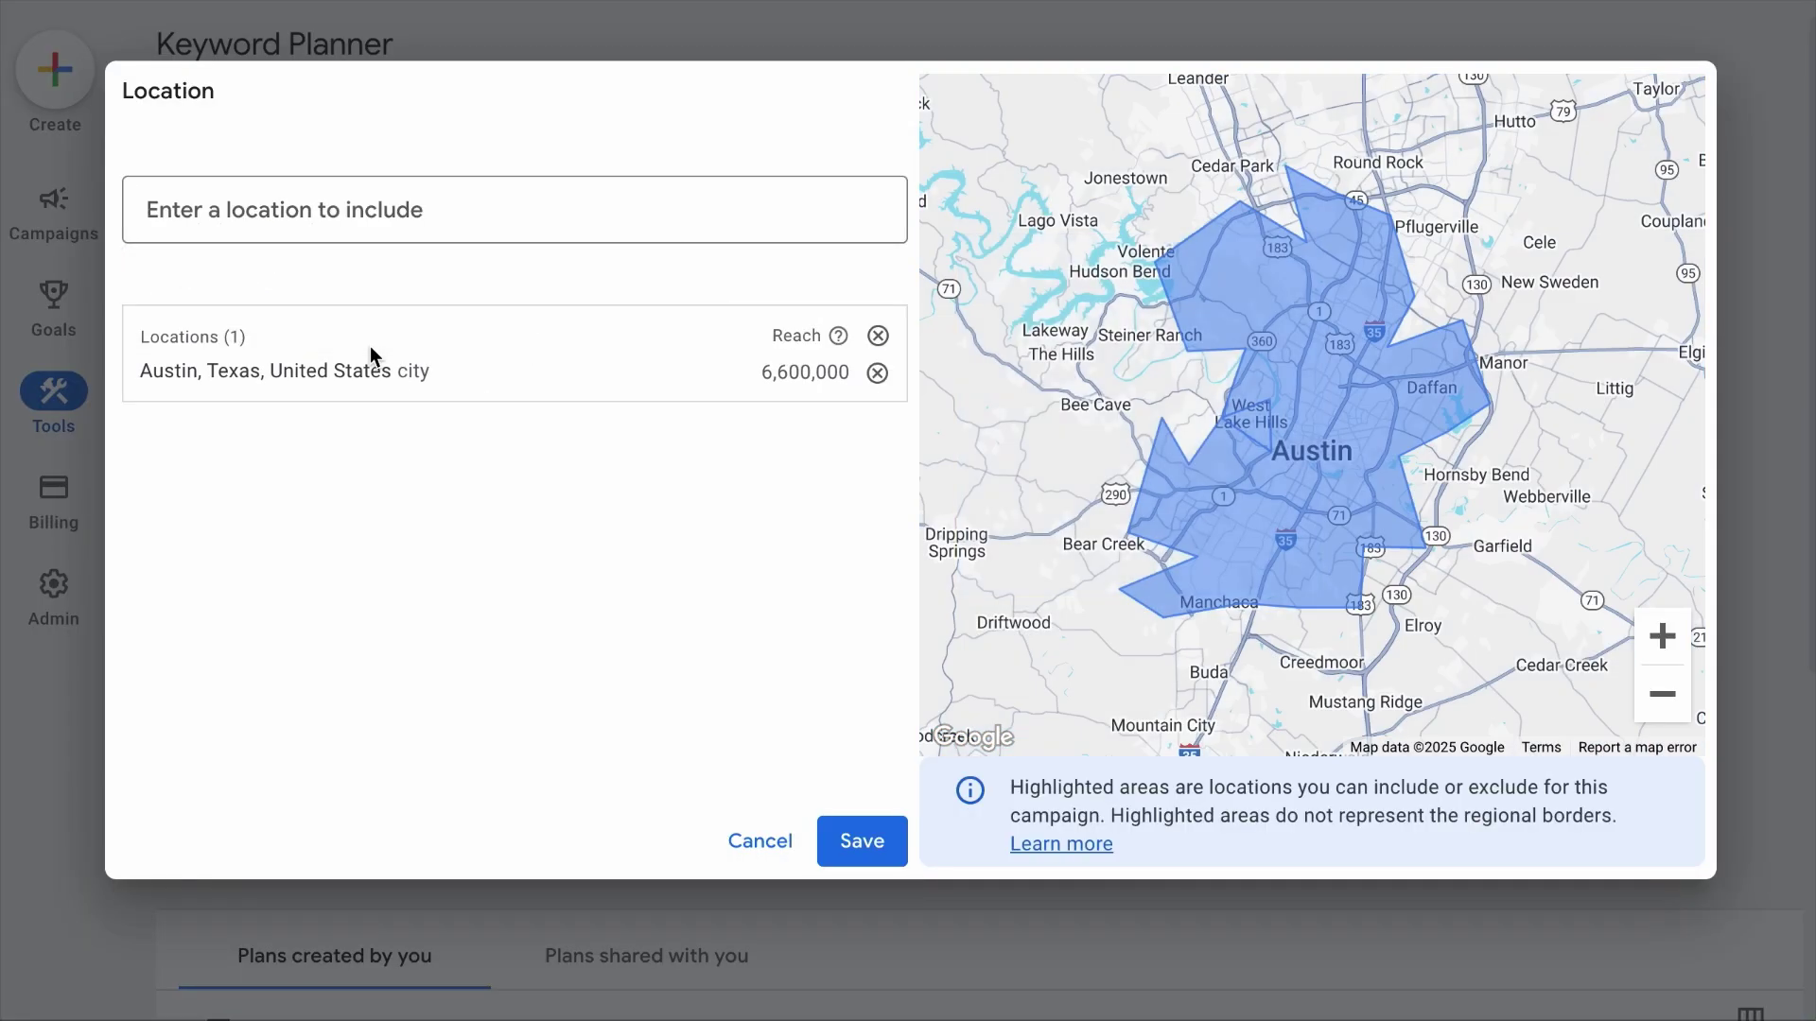
left_click(846, 836)
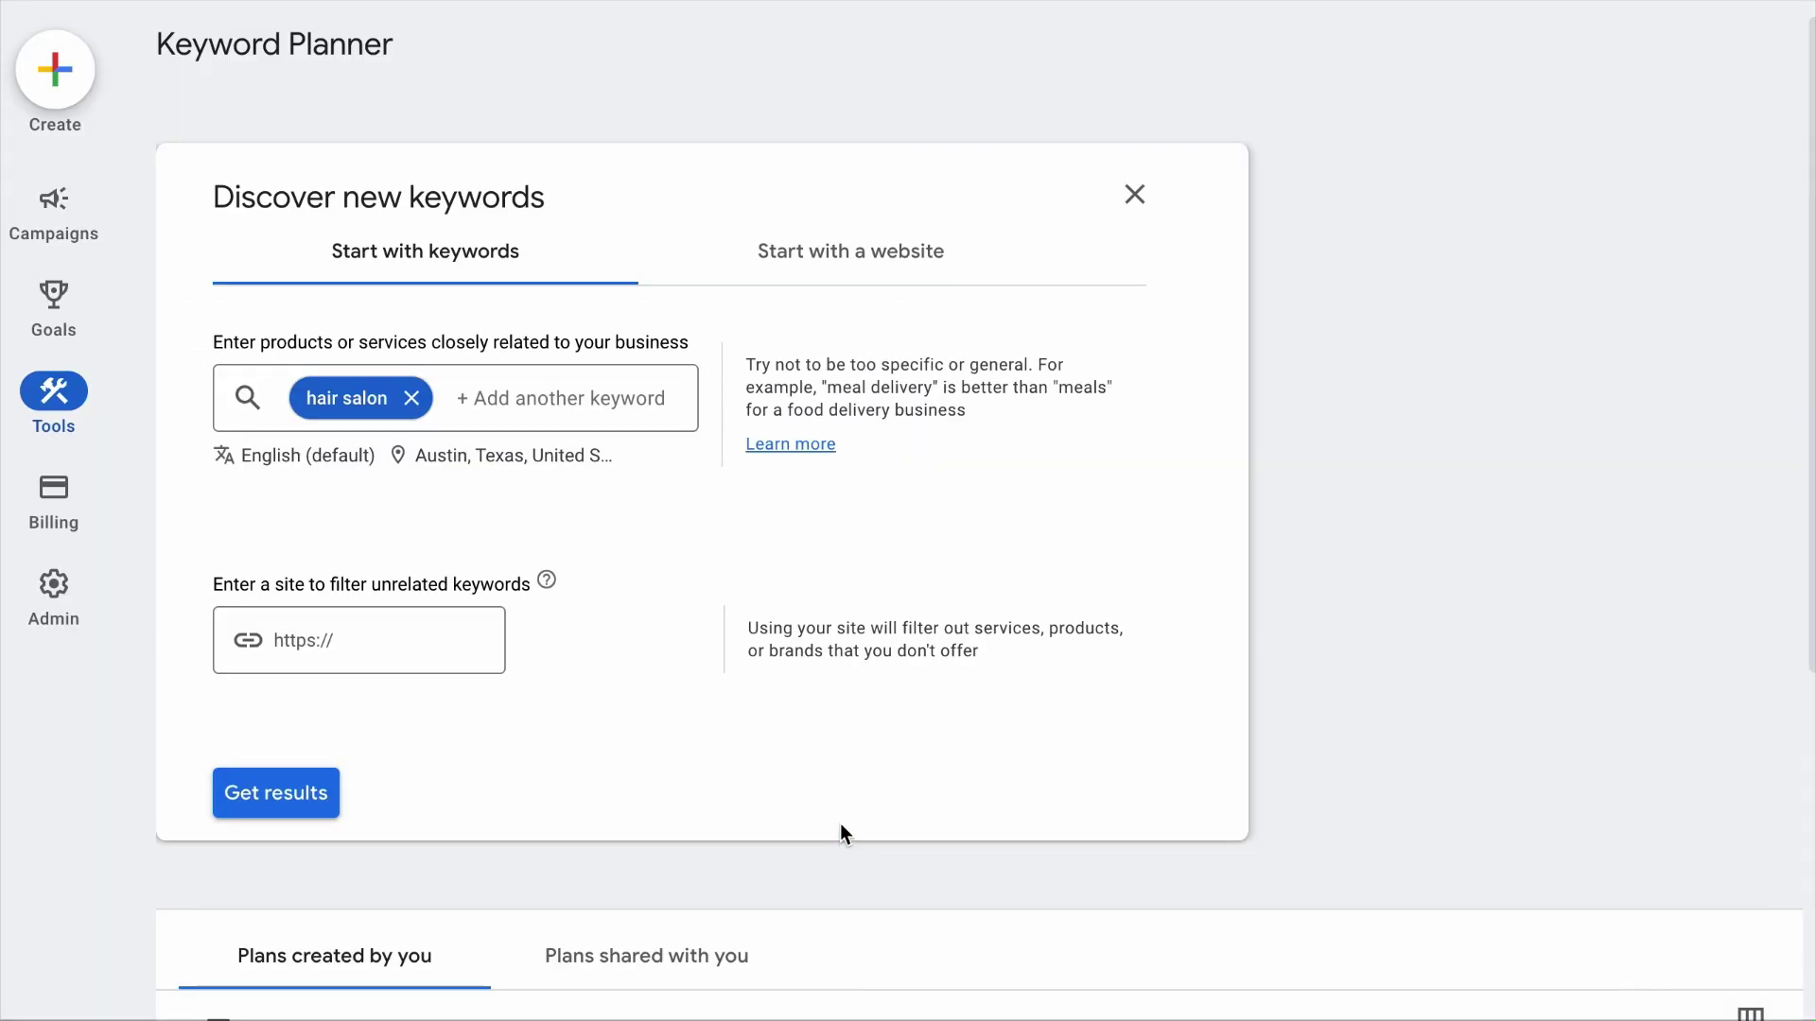
left_click(272, 796)
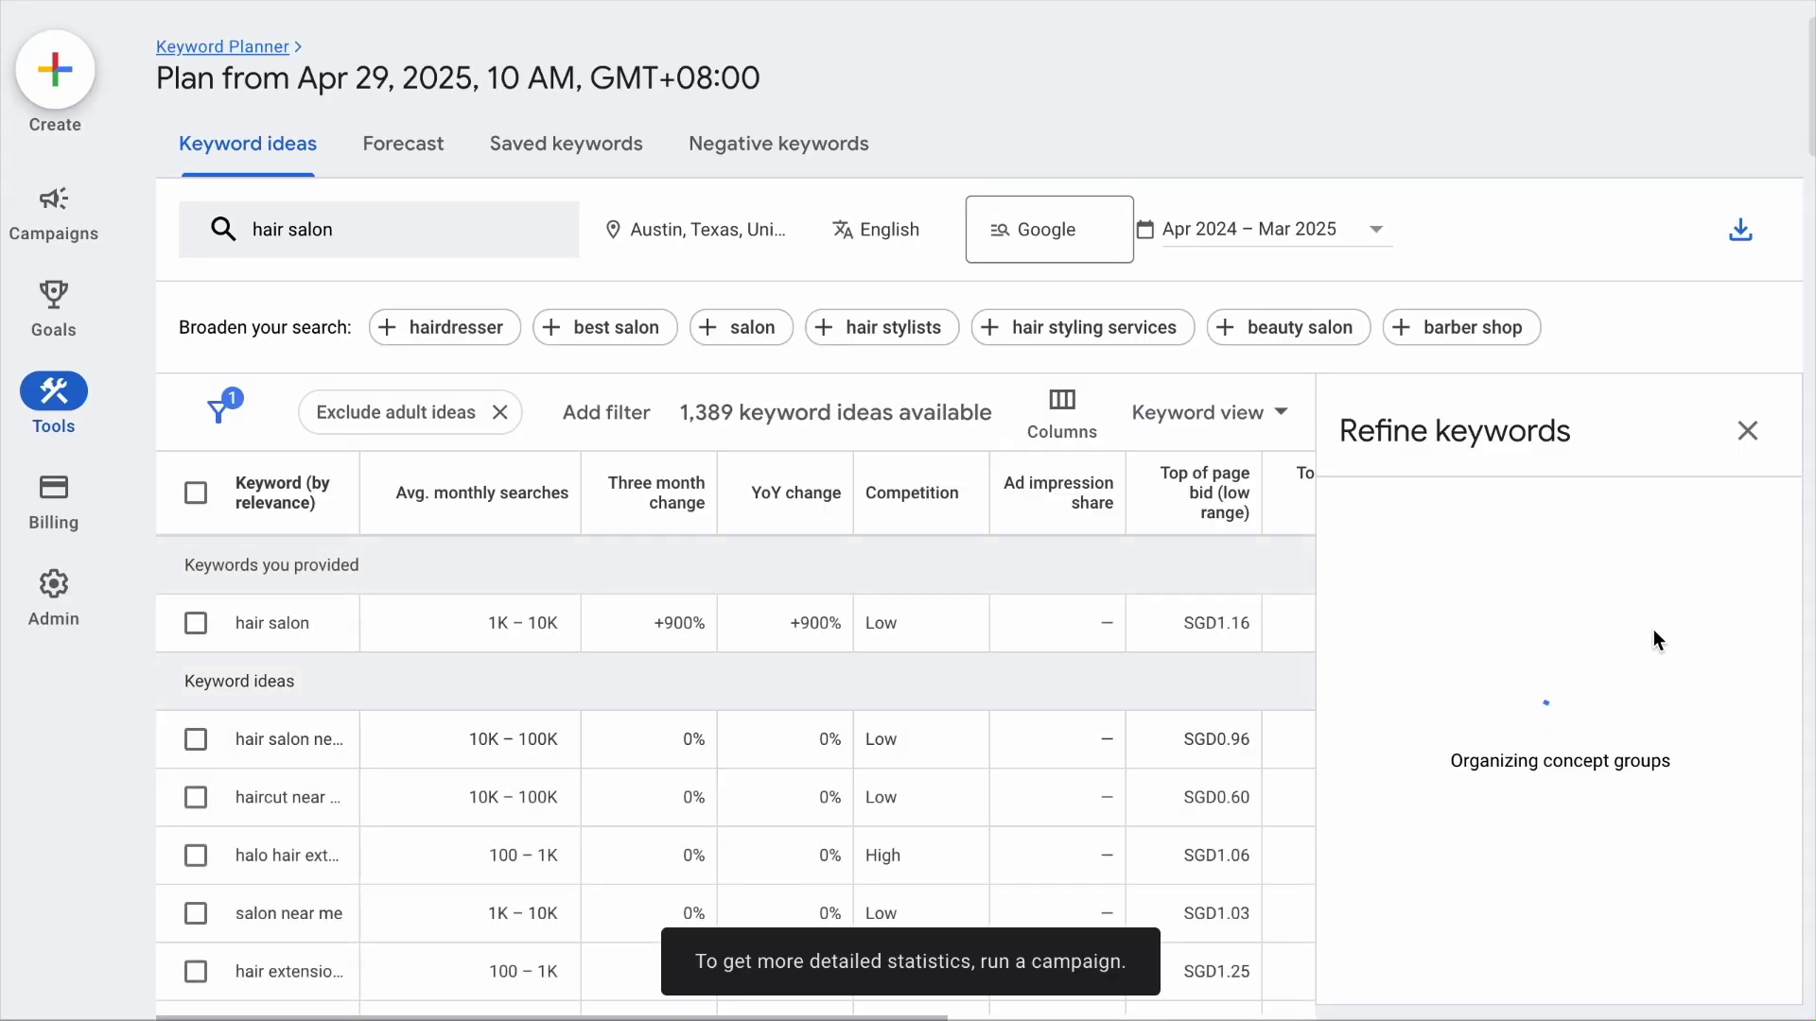
Widen the Keyword column so full keyword ideas are visible
scroll(1448, 627, "down", 5)
scroll(1449, 627, "down", 10)
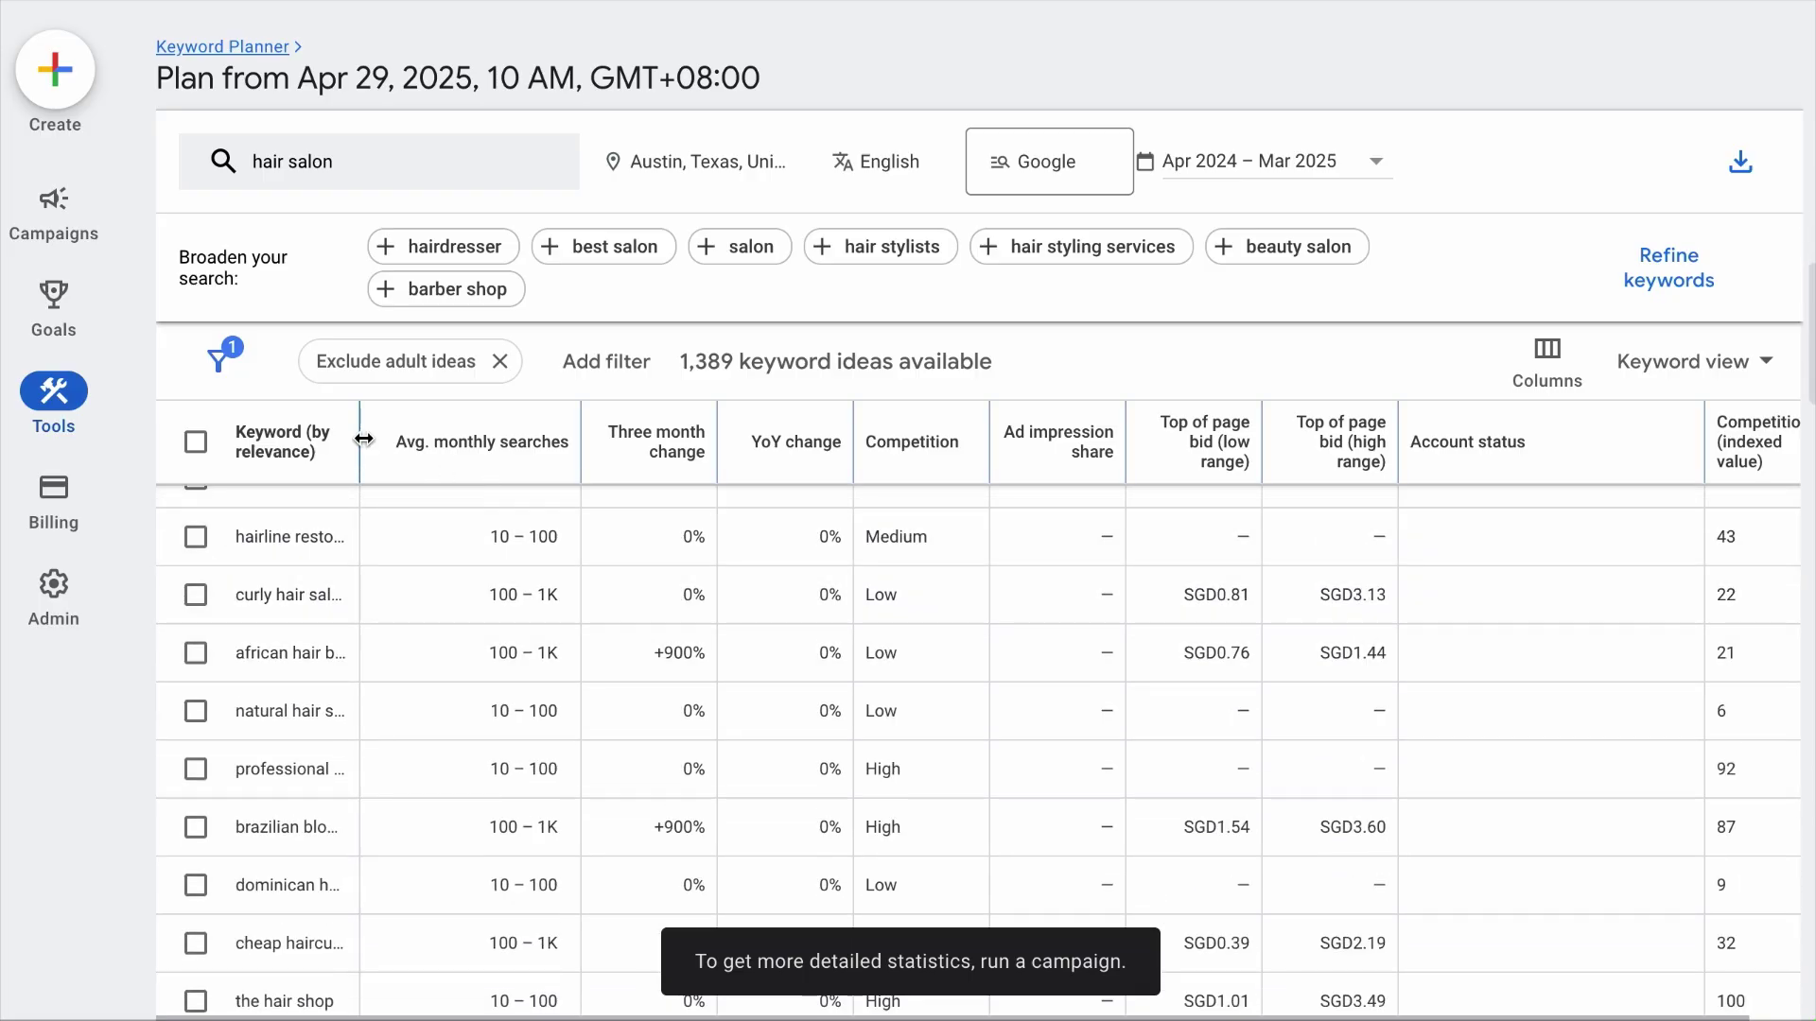
left_click_drag(363, 439, 608, 439)
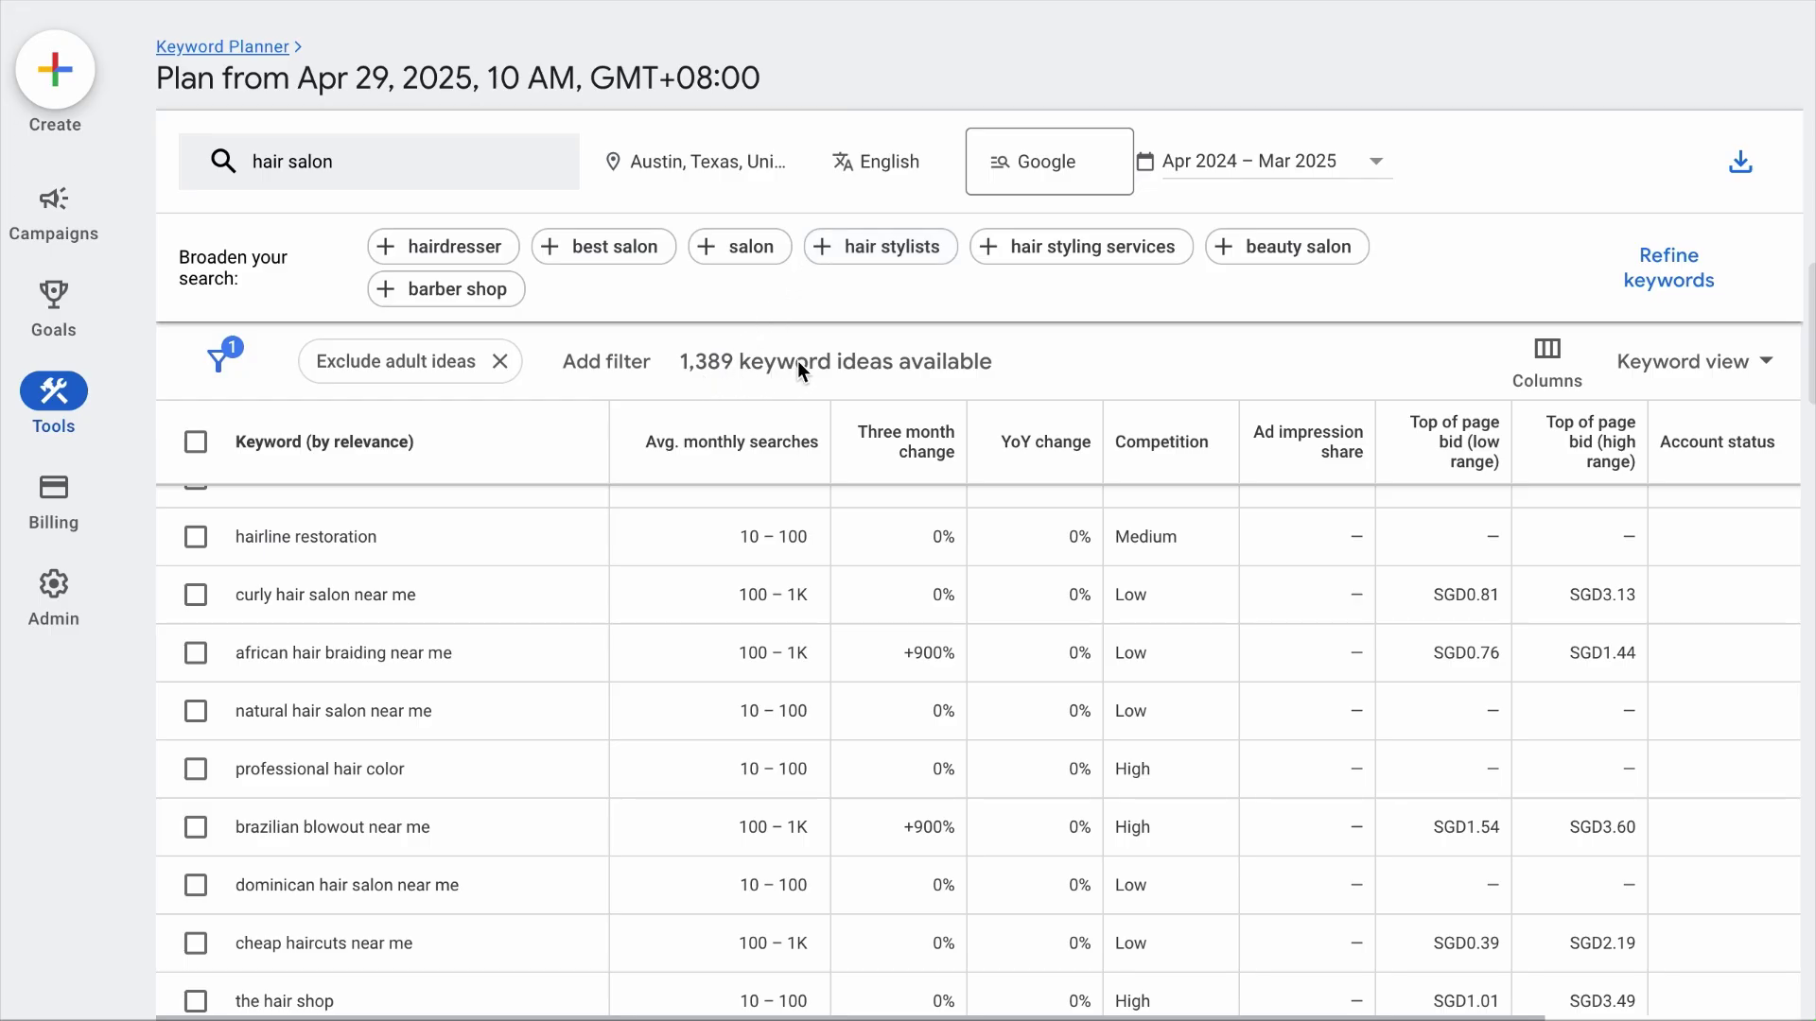
Add hairdresser and best salon as seeds, refreshing results to 2,917 keyword ideas
left_click(470, 252)
left_click(322, 677)
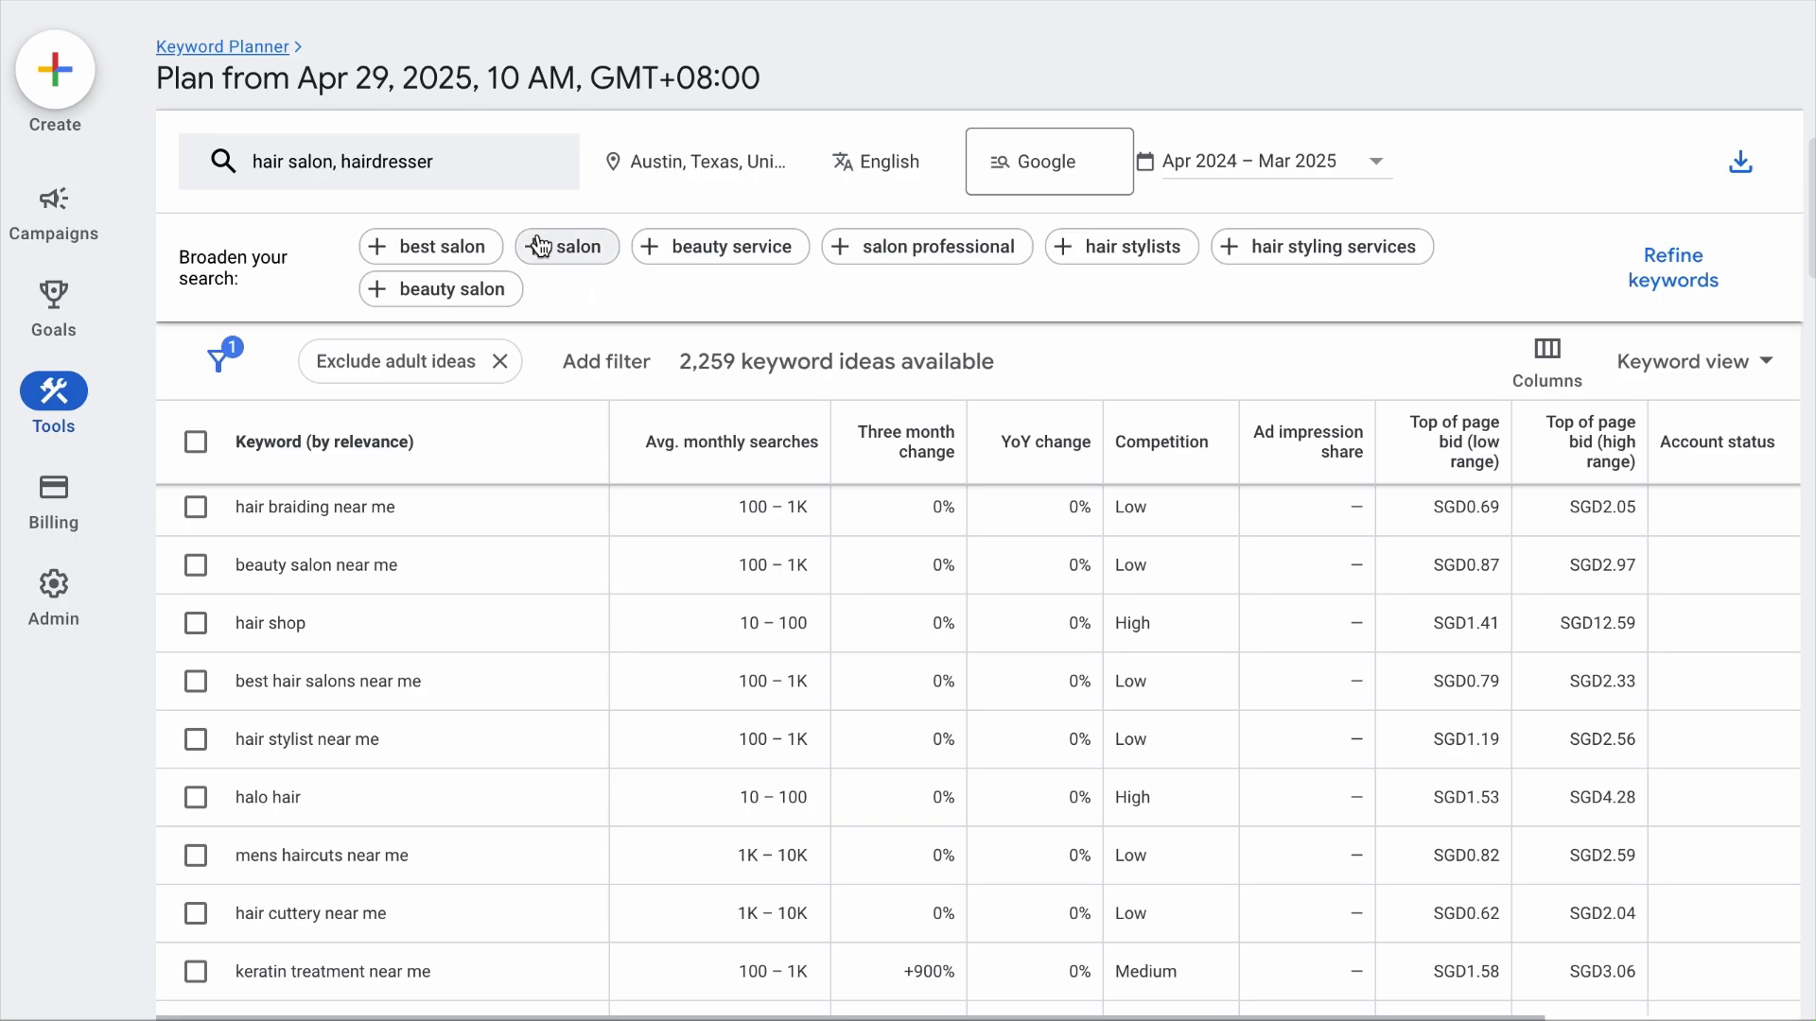
left_click(427, 247)
left_click(285, 762)
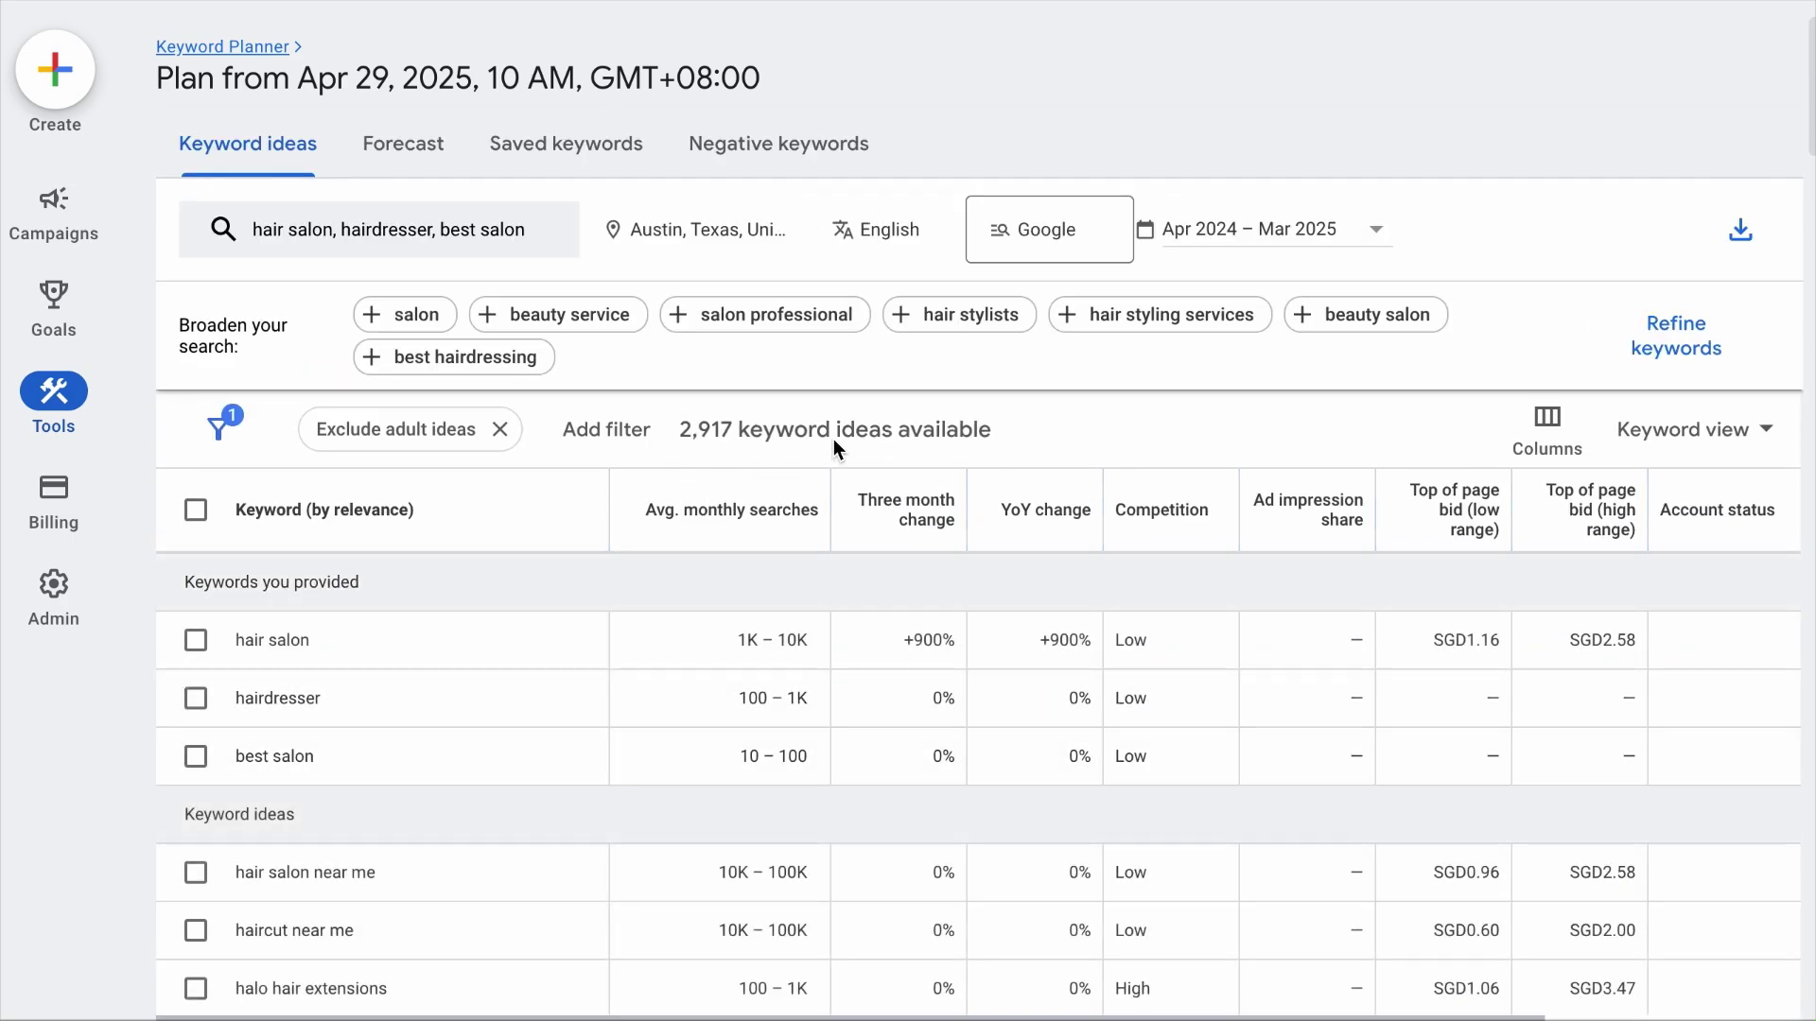
Sort keyword ideas by average monthly searches, highest first, and scroll the ranked list
left_click(749, 518)
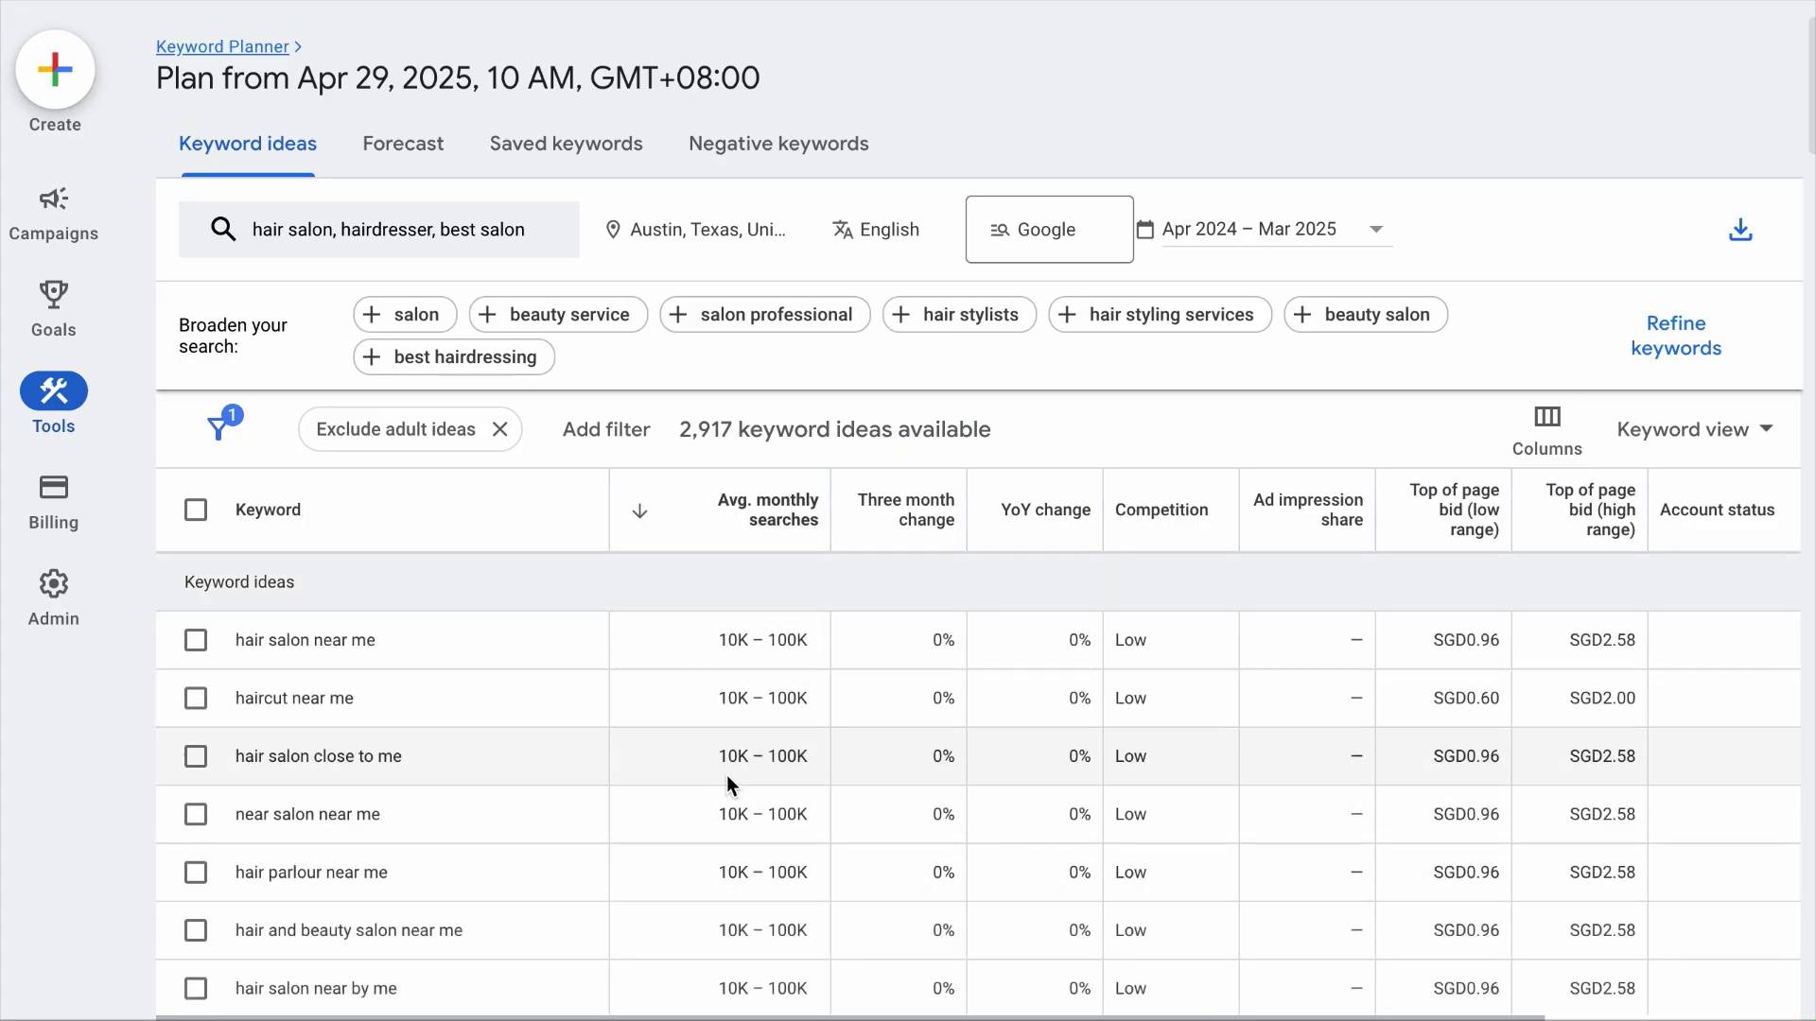
scroll(726, 777, "down", 2)
scroll(728, 781, "down", 3)
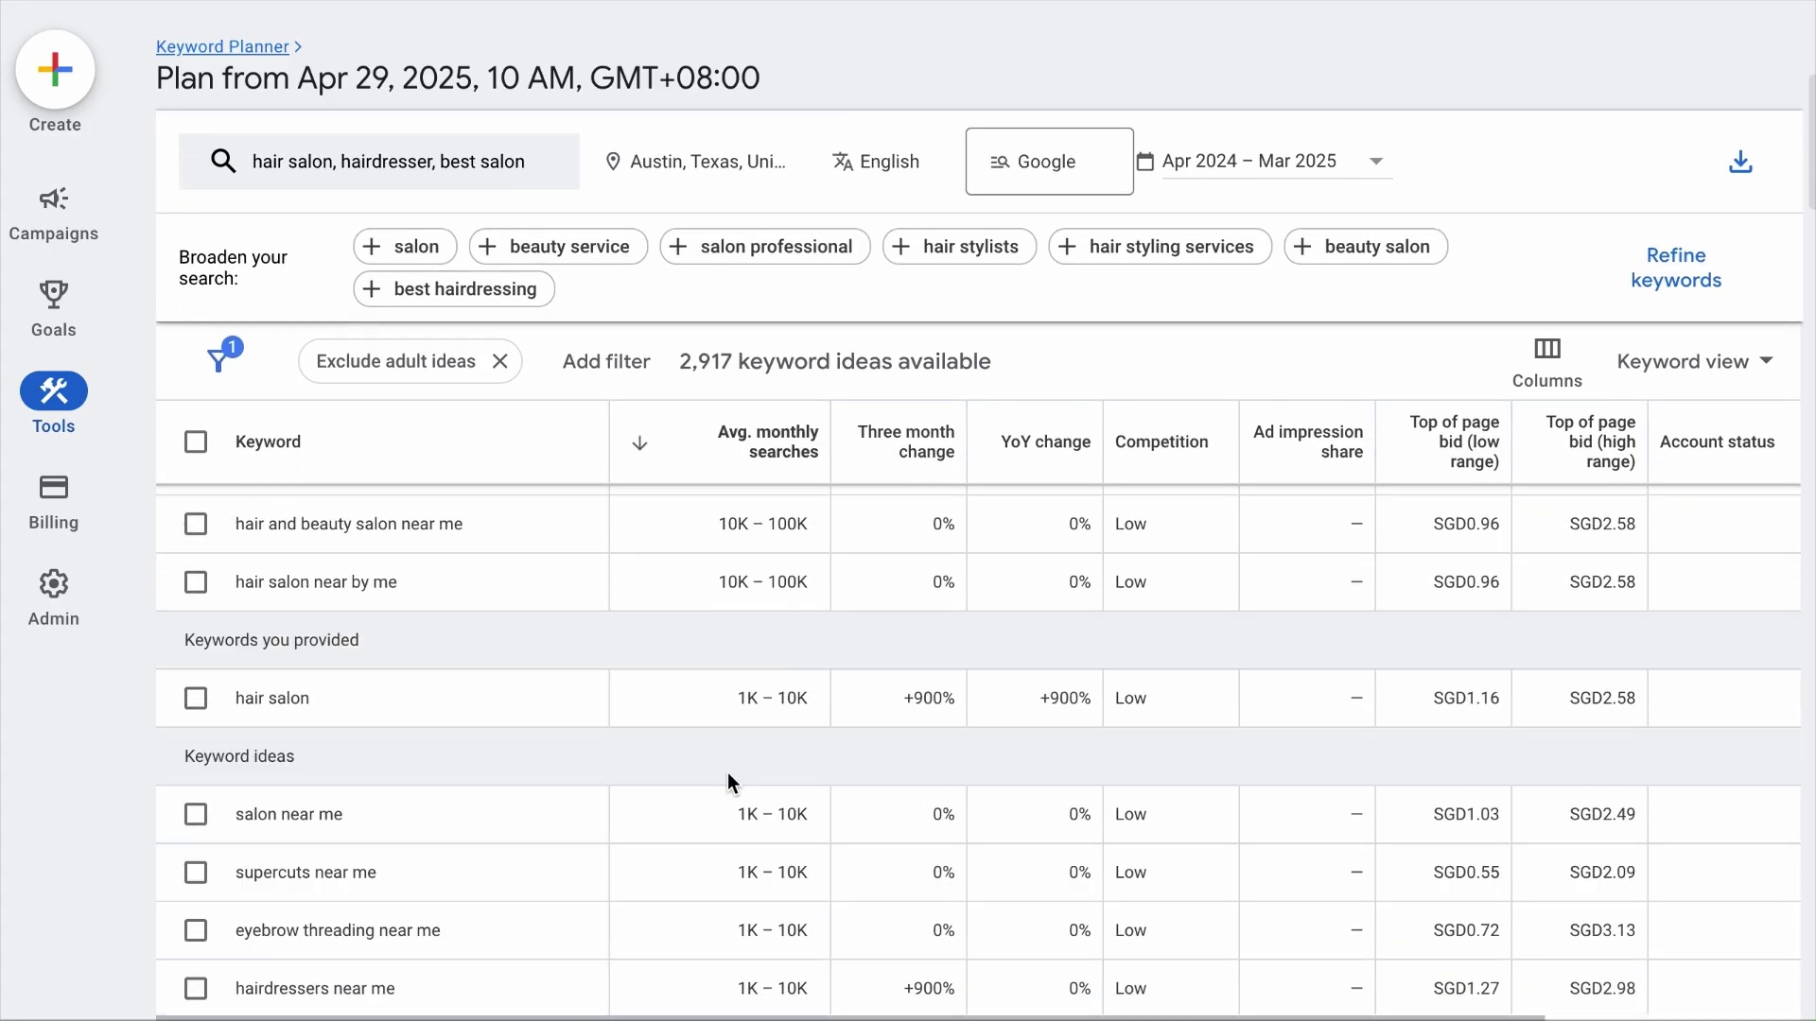
scroll(729, 781, "down", 4)
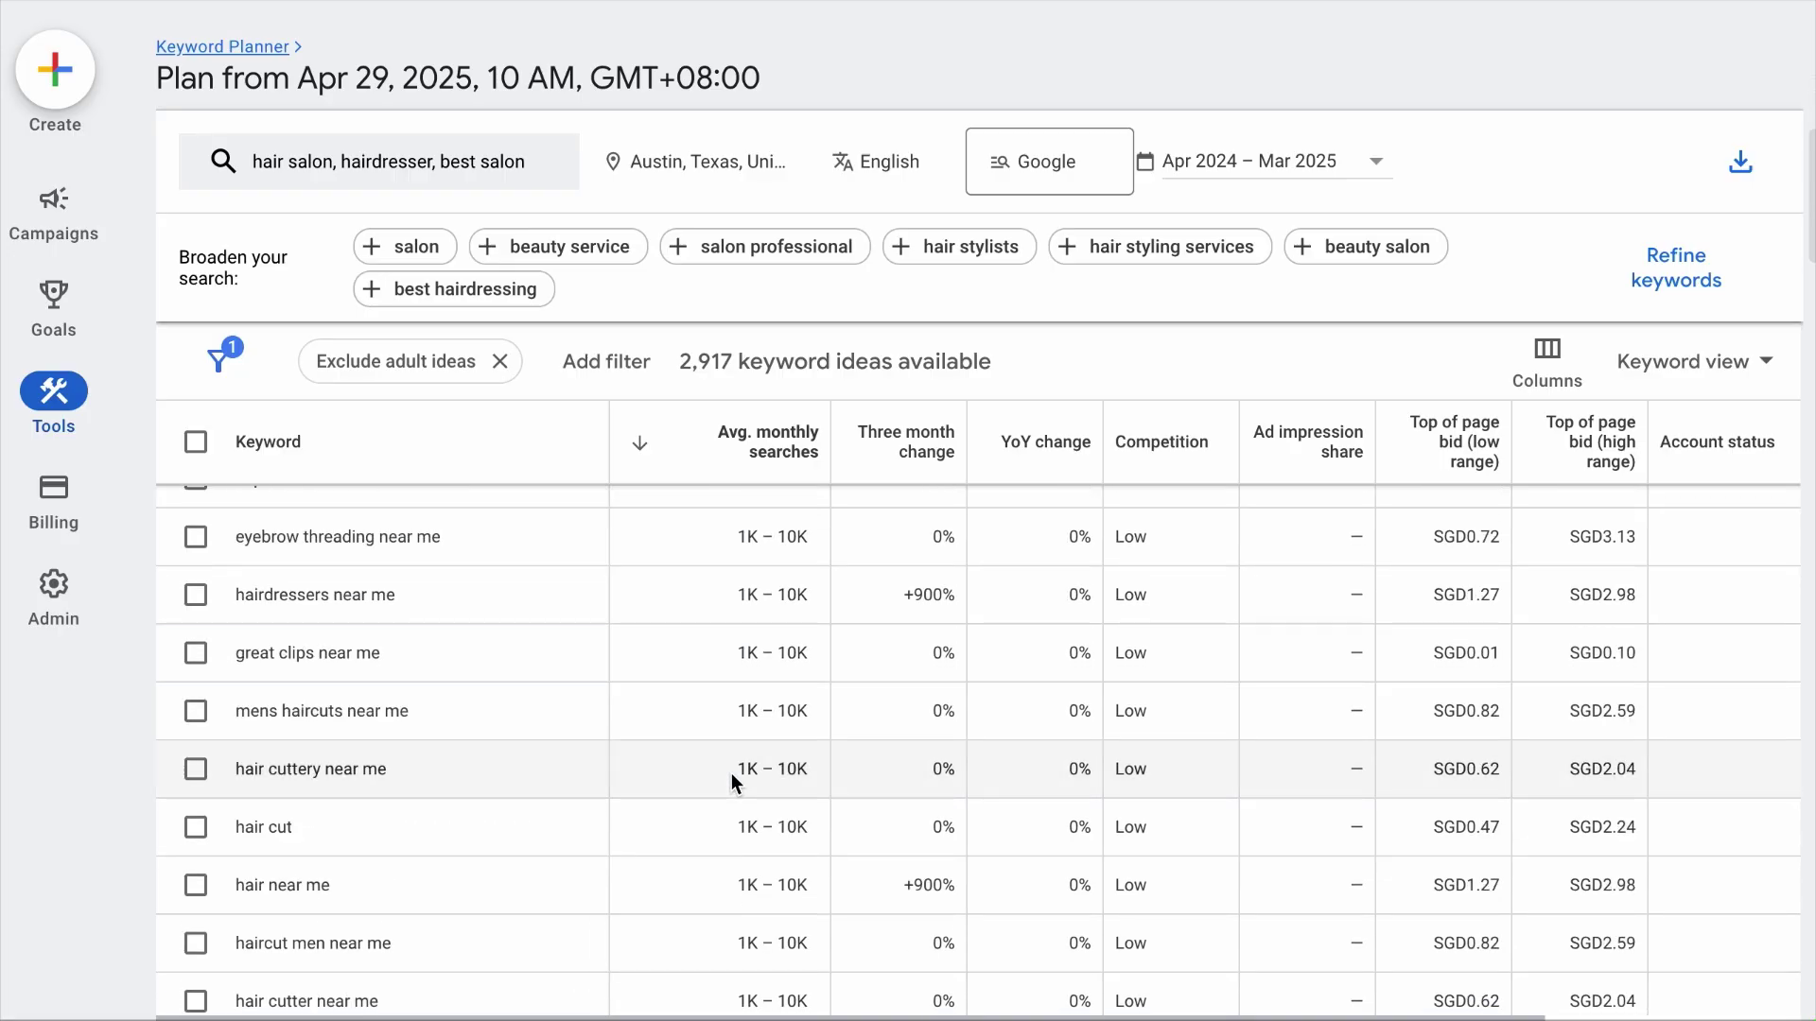
scroll(733, 781, "down", 2)
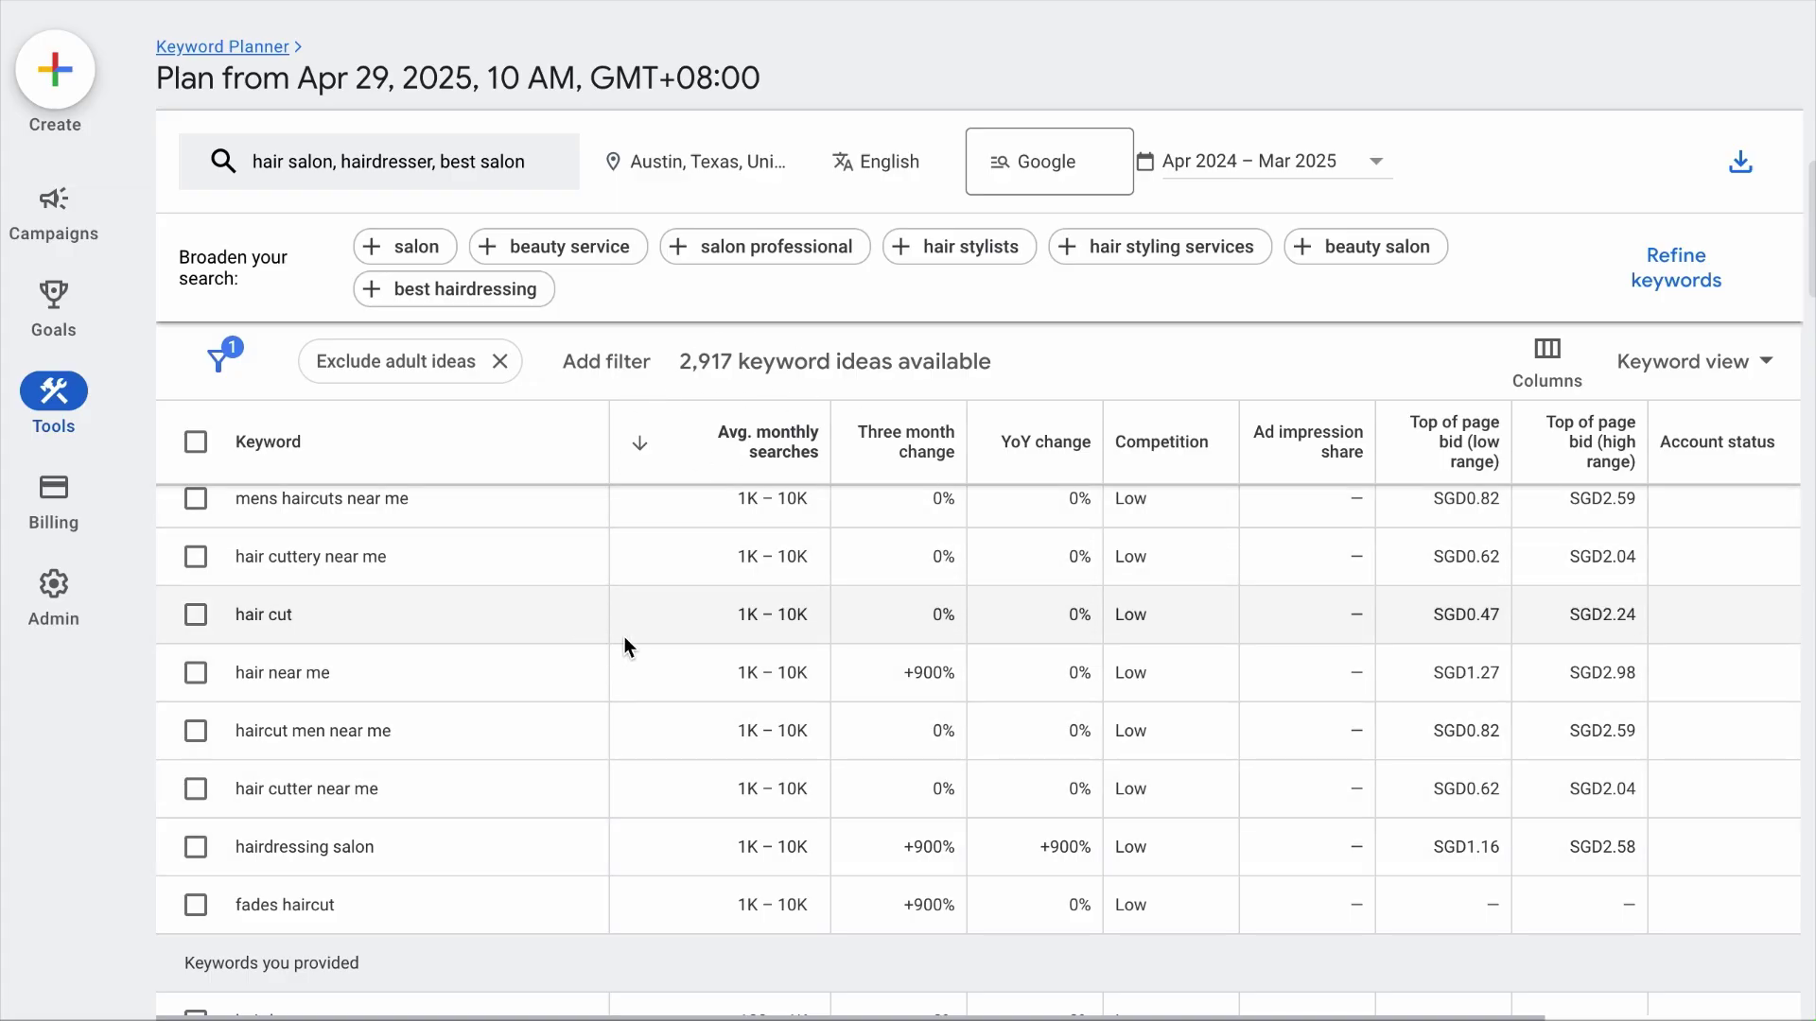
left_click(1688, 361)
Group the keyword ideas by theme and review the expanded Dominican Hair group
left_click(1689, 498)
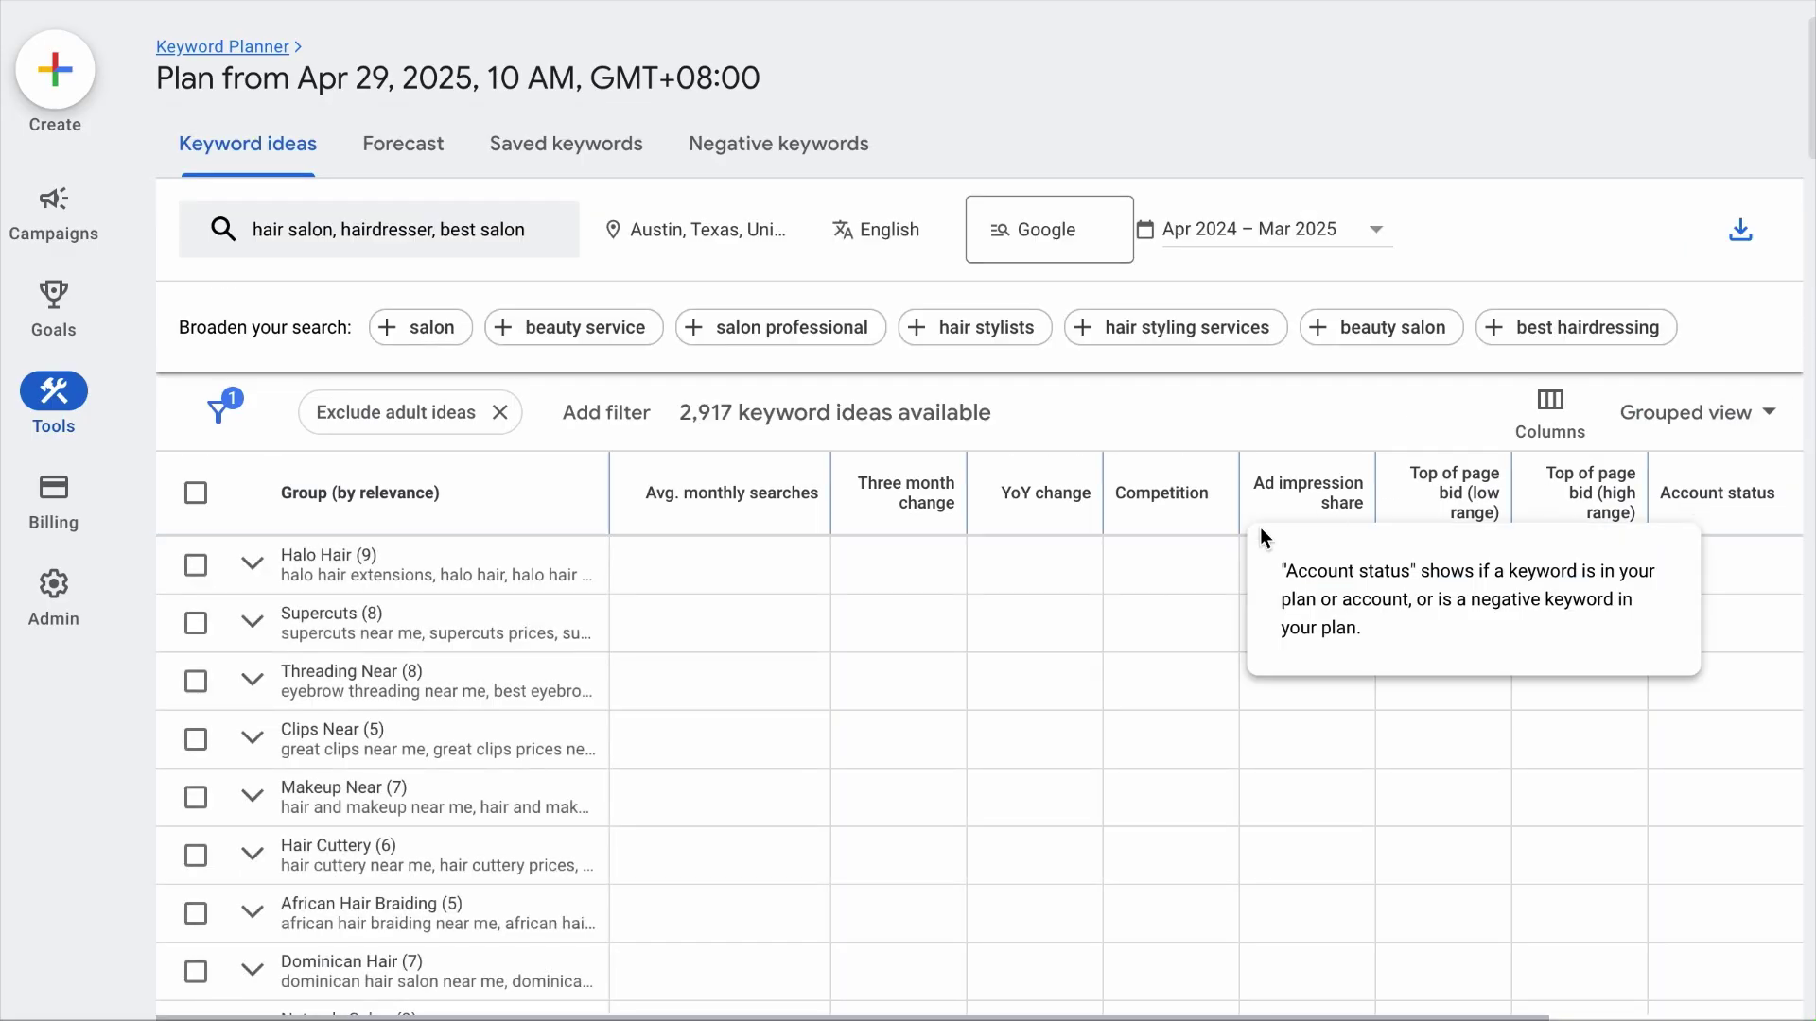
scroll(1055, 628, "down", 2)
scroll(1055, 628, "down", 1)
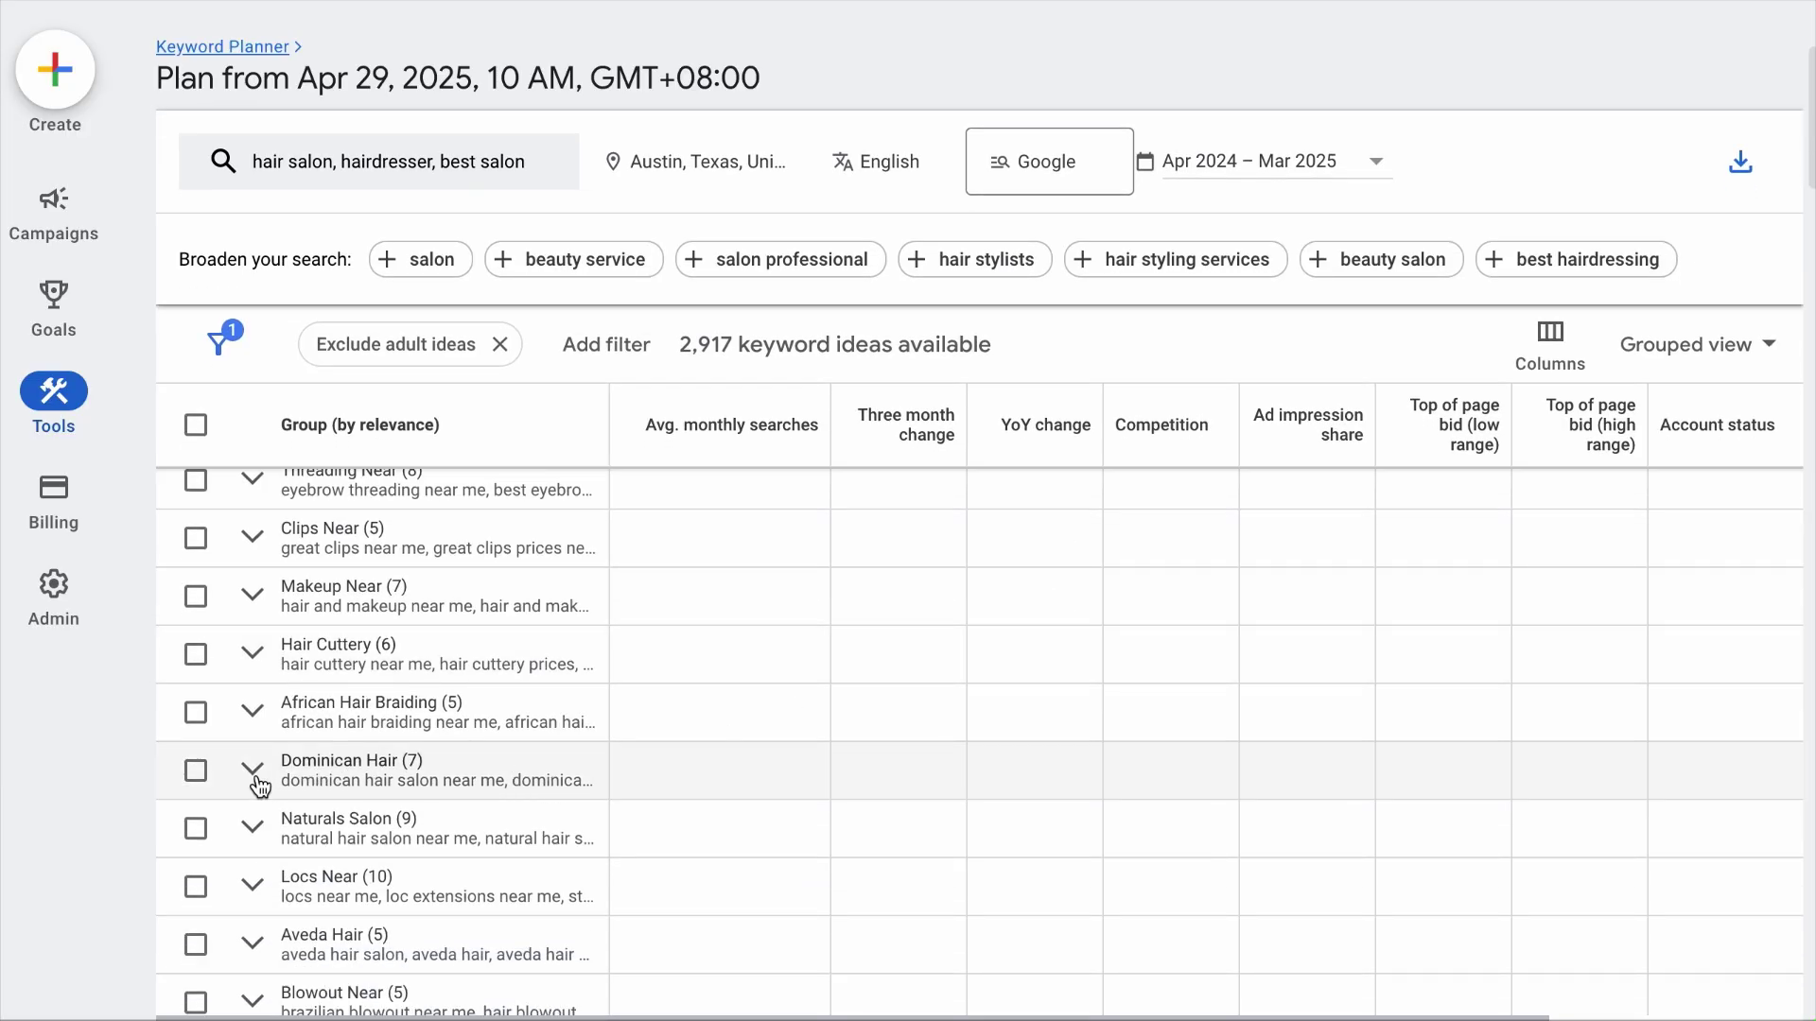
left_click(254, 770)
scroll(527, 713, "down", 3)
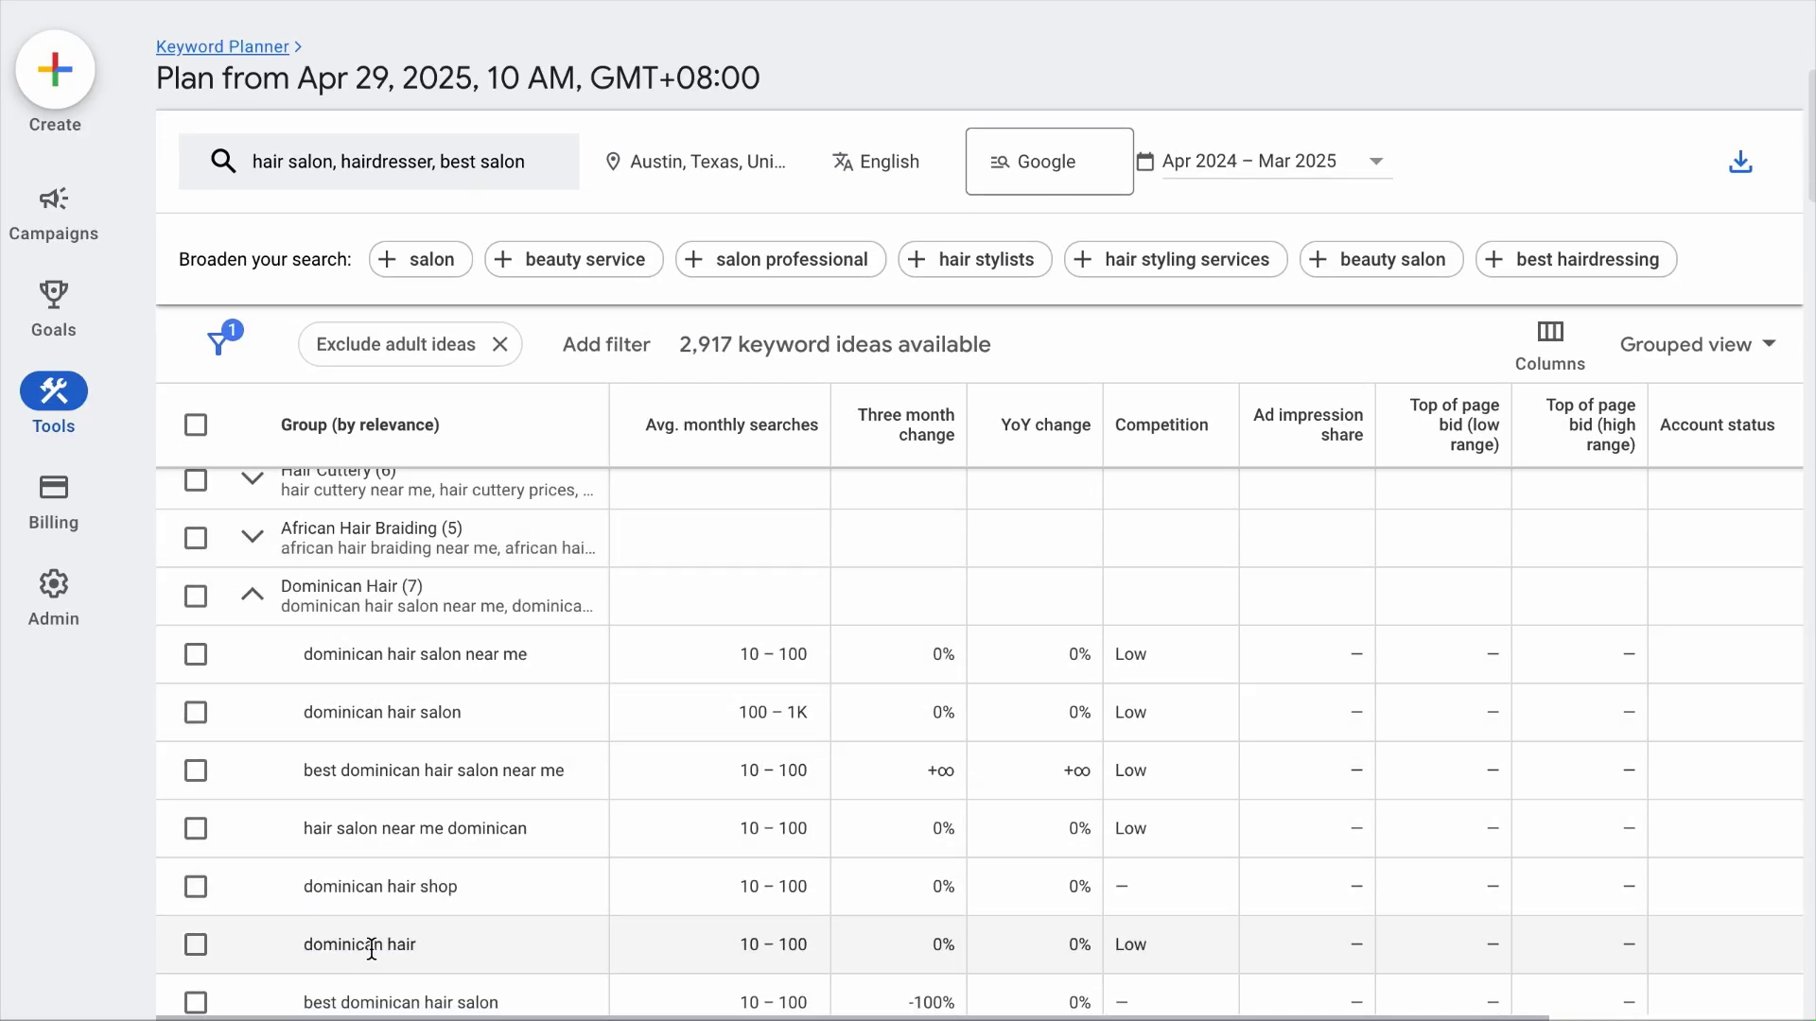
scroll(458, 906, "down", 1)
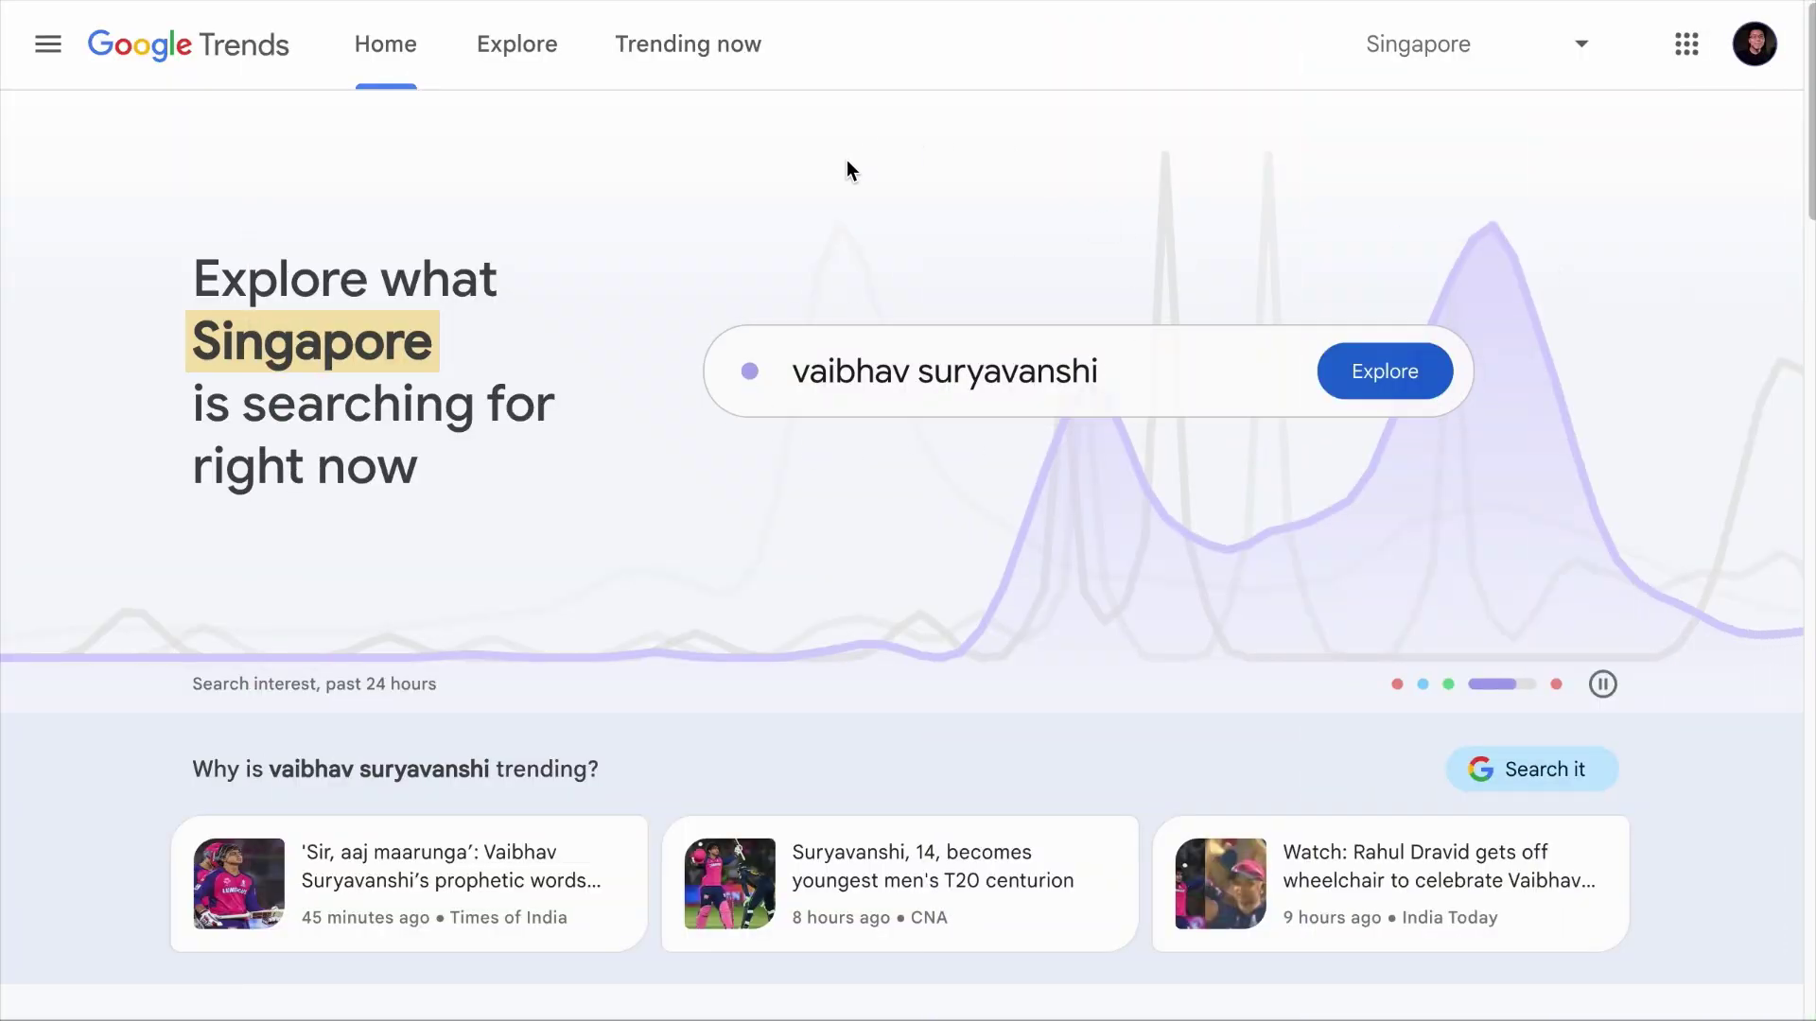
Explore 'hair salon' in Google Trends with the region set to Austin TX
left_click(539, 68)
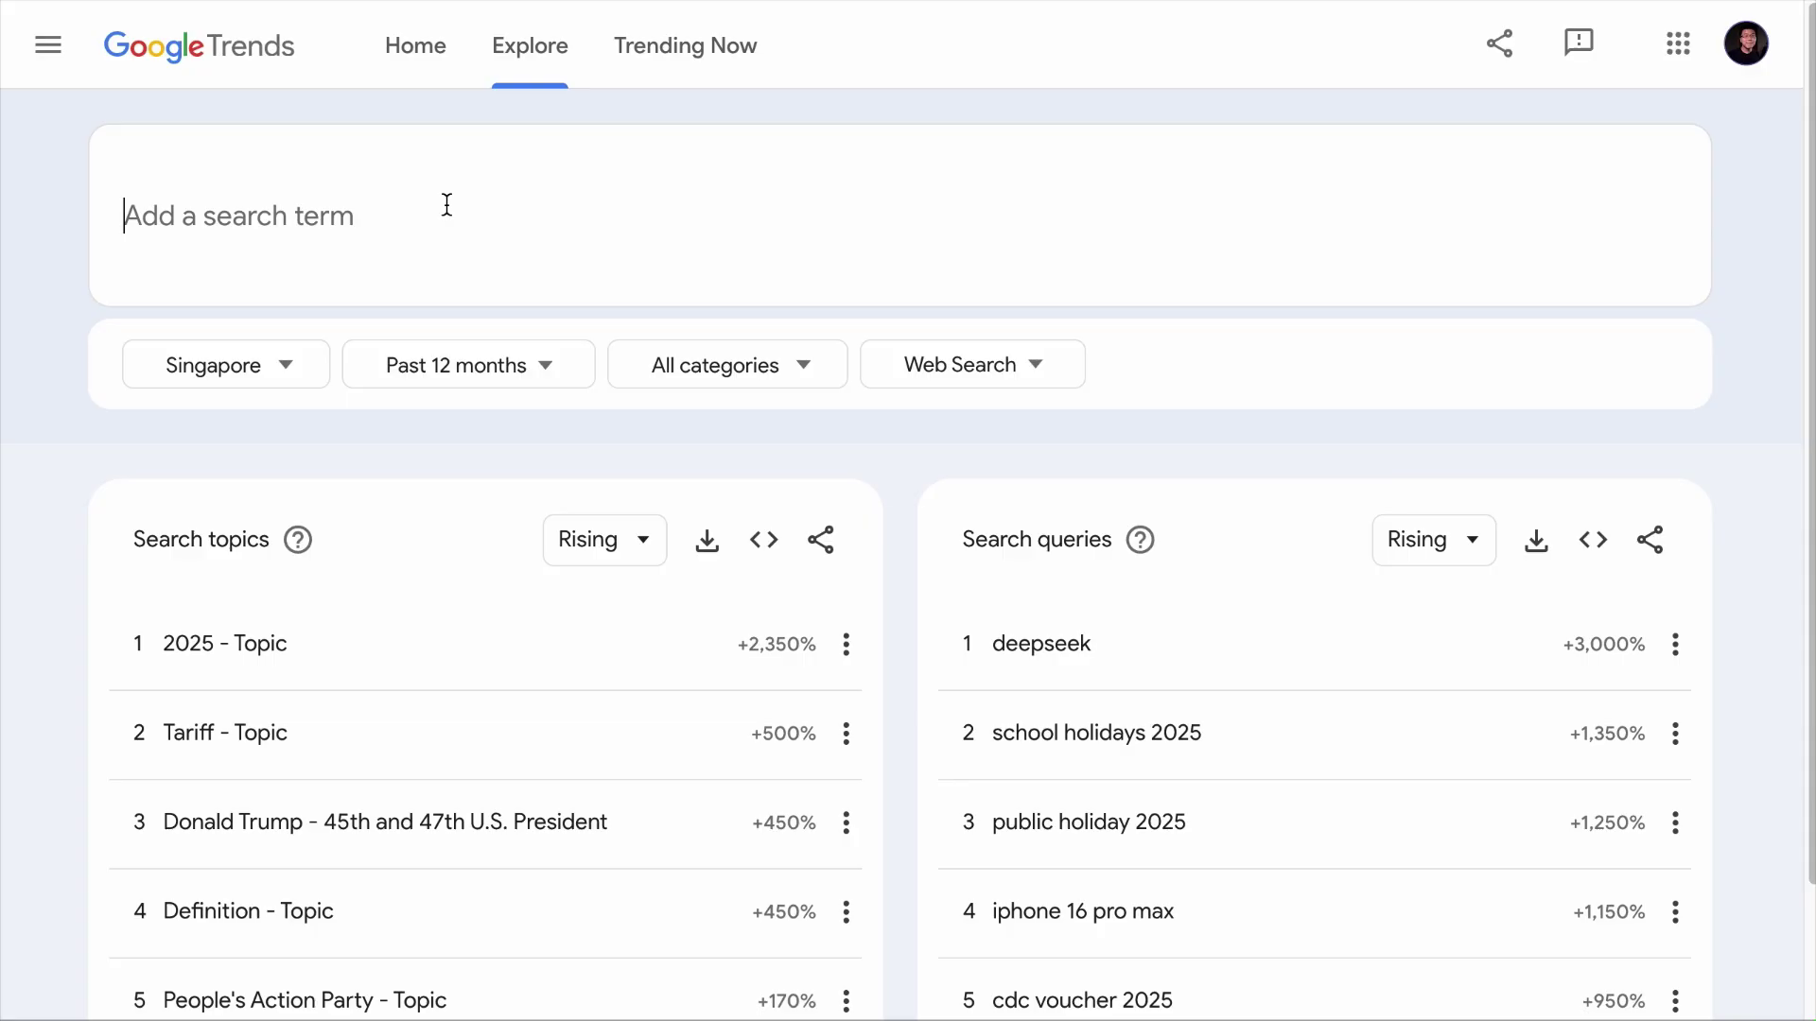
type("hair salon")
key("Return")
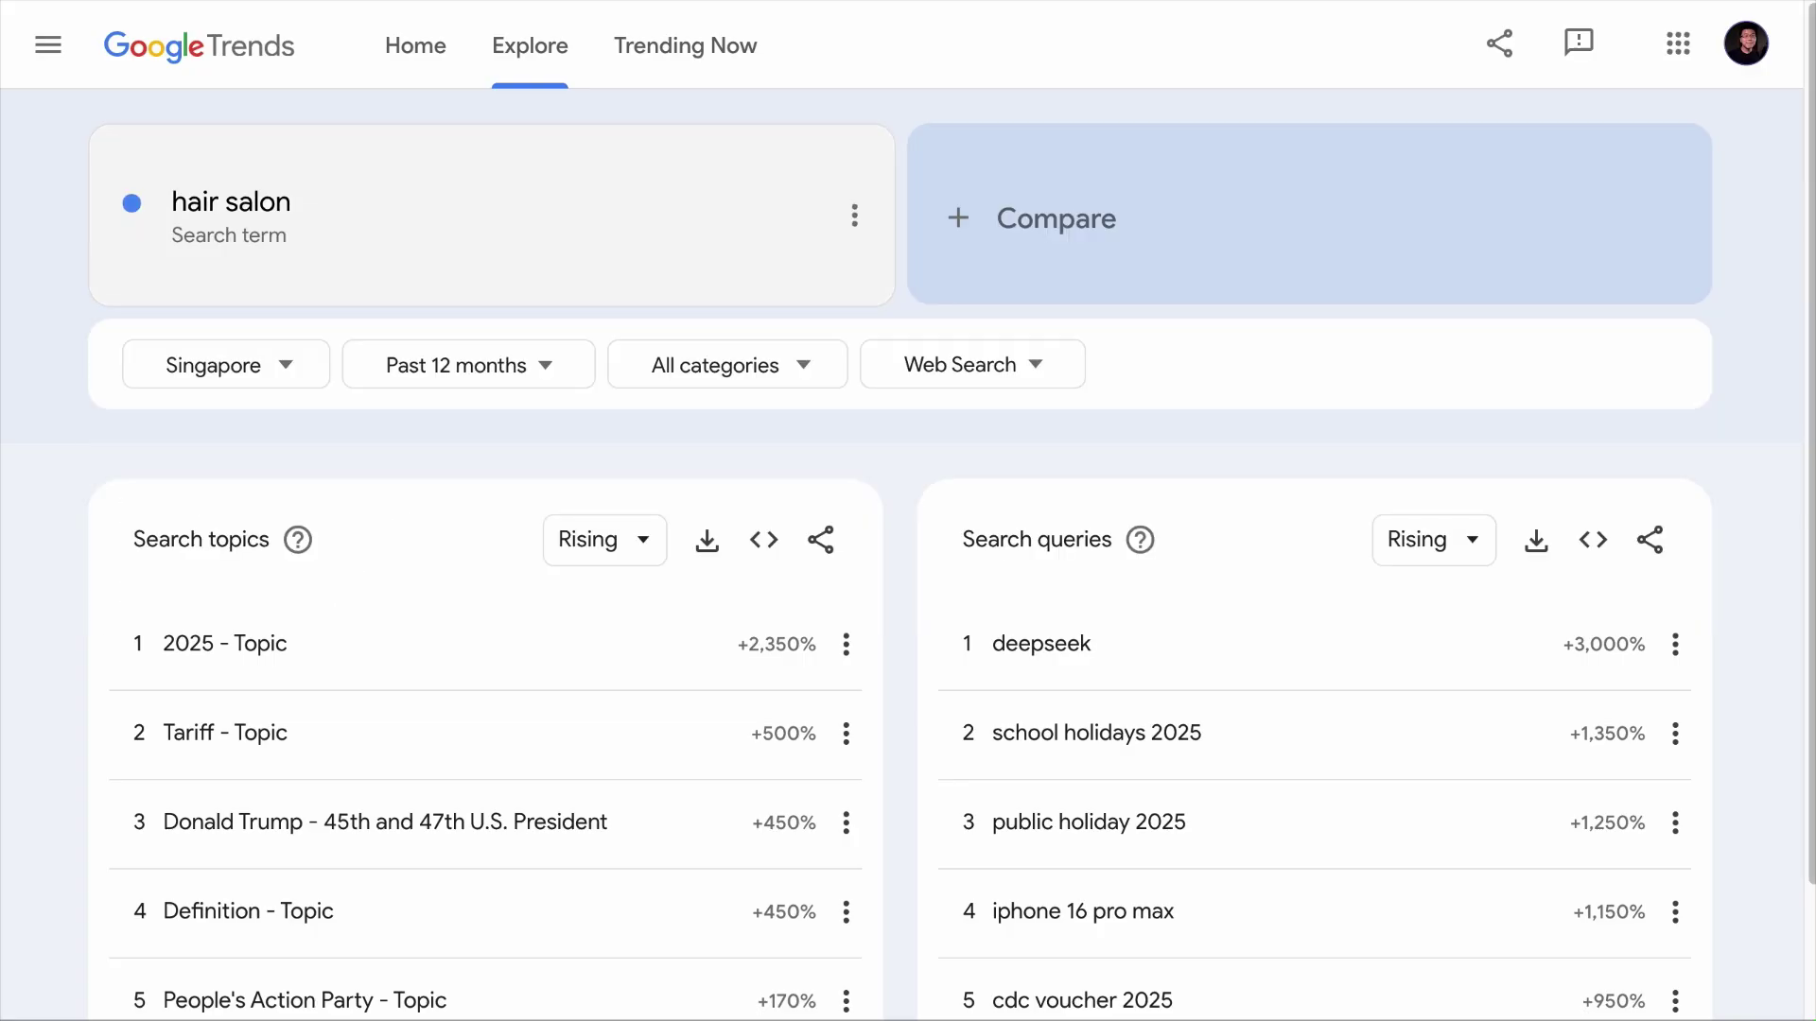
left_click(208, 365)
type("austin")
left_click(200, 470)
Keep the Past 12 months time range and Web Search as the search type
left_click(492, 348)
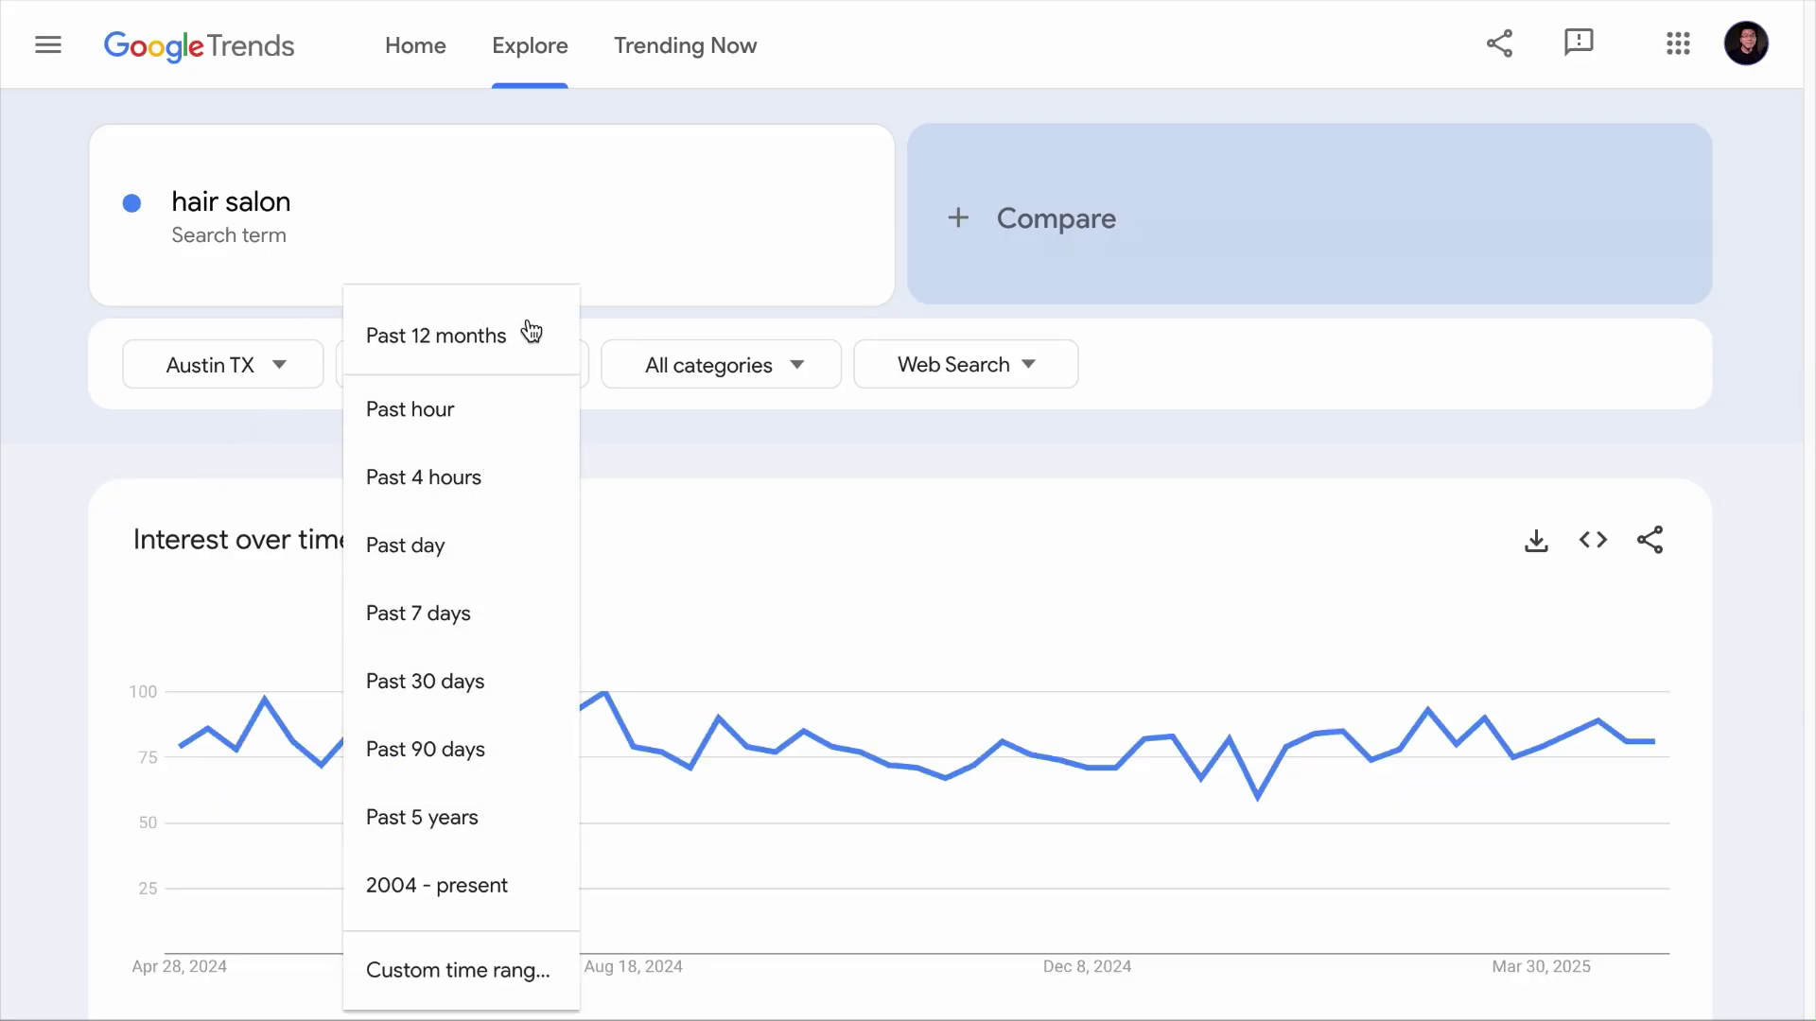
left_click(531, 333)
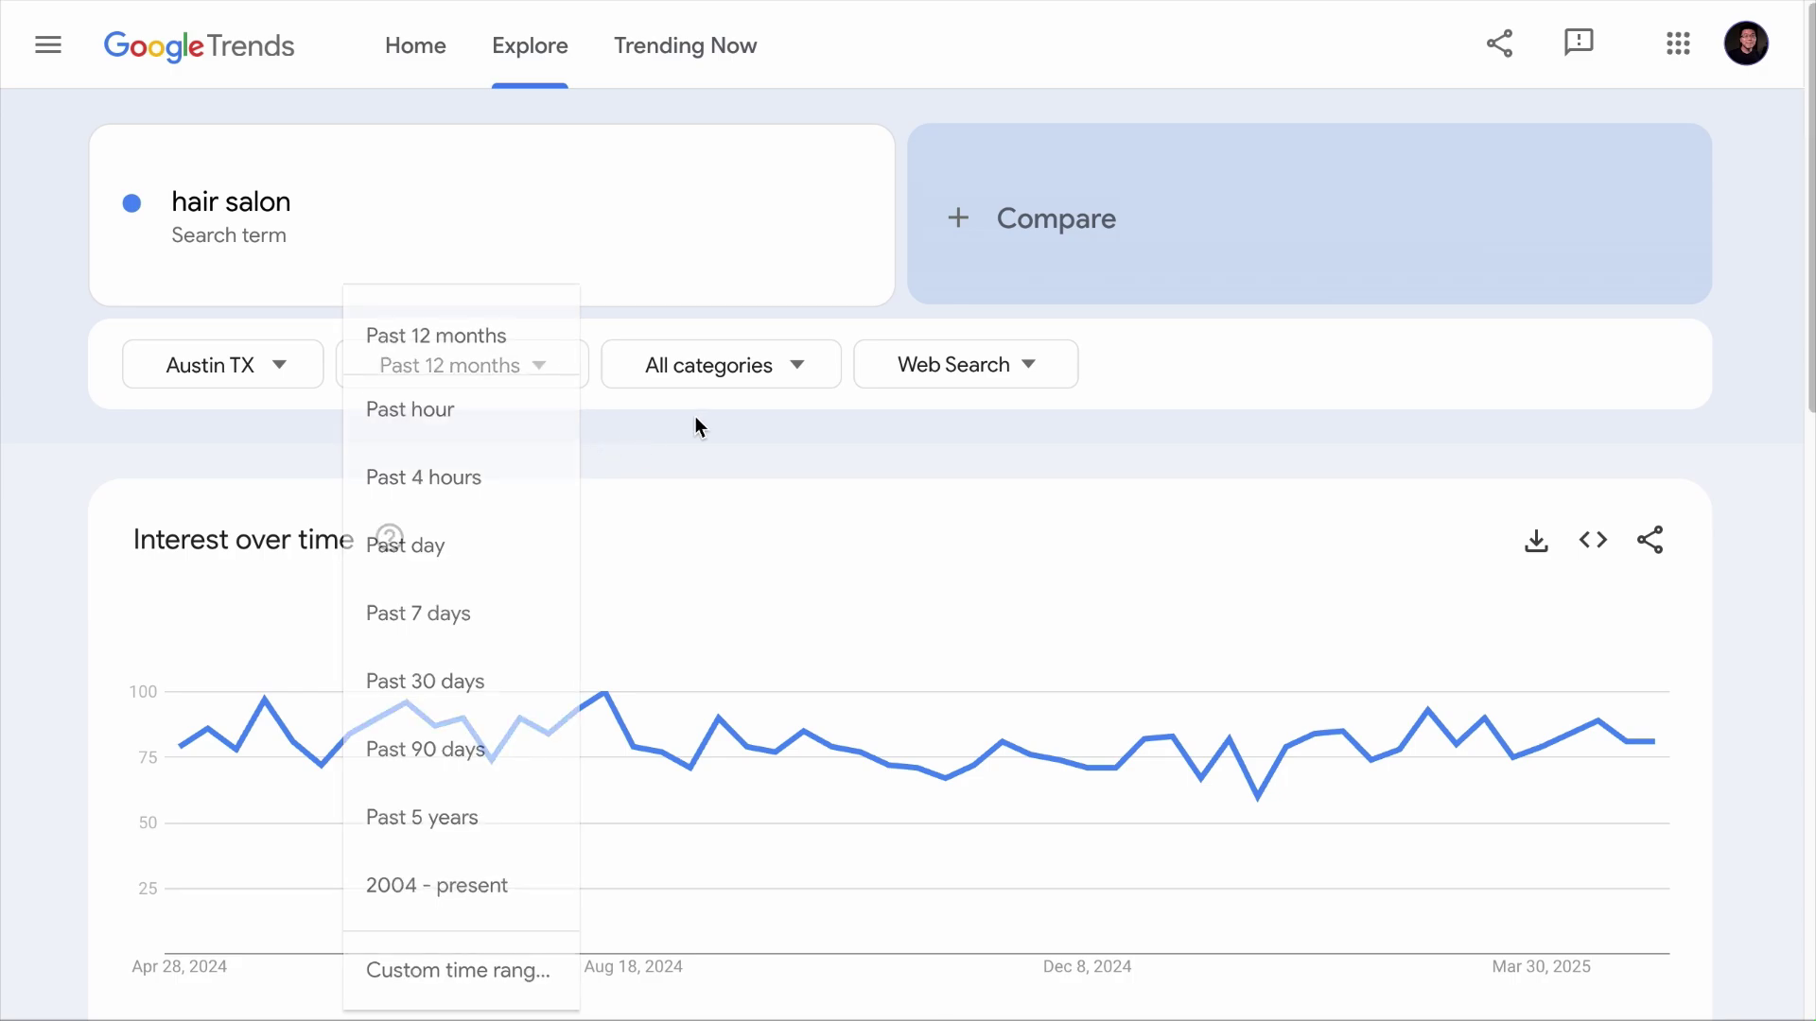
left_click(974, 376)
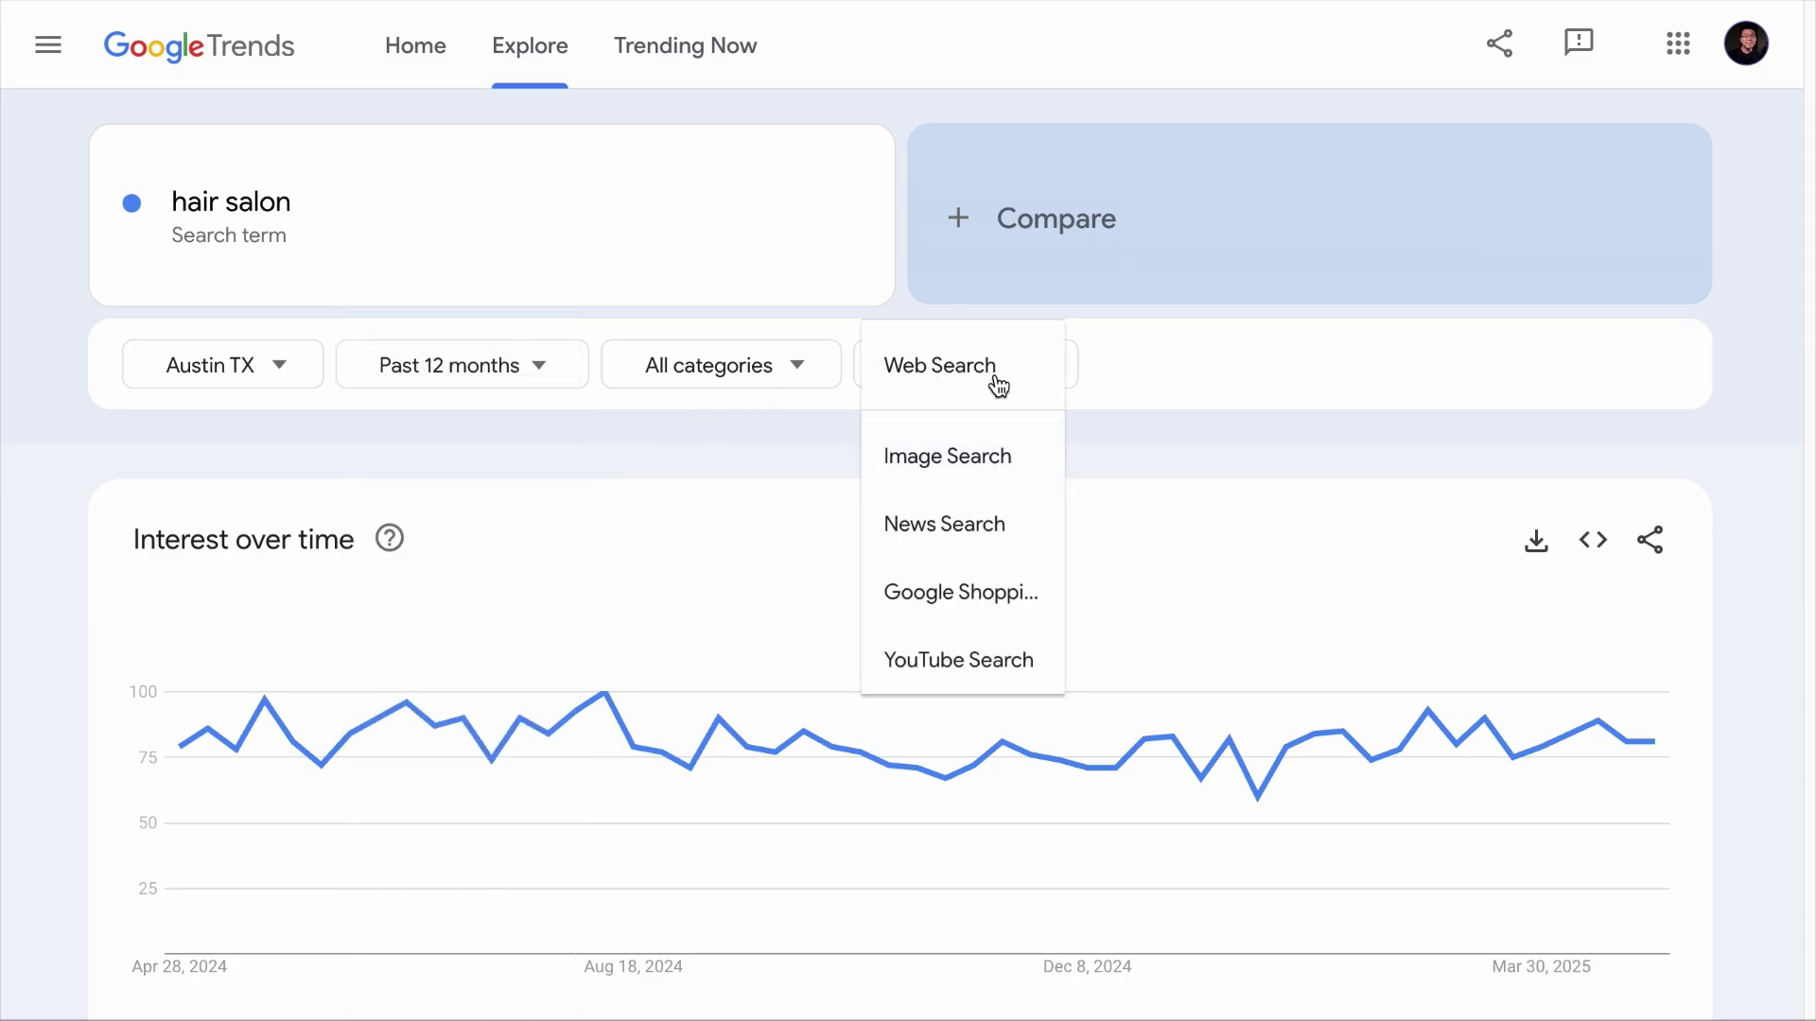
left_click(1135, 388)
Page through the rising related queries for hair salon
scroll(1588, 558, "down", 10)
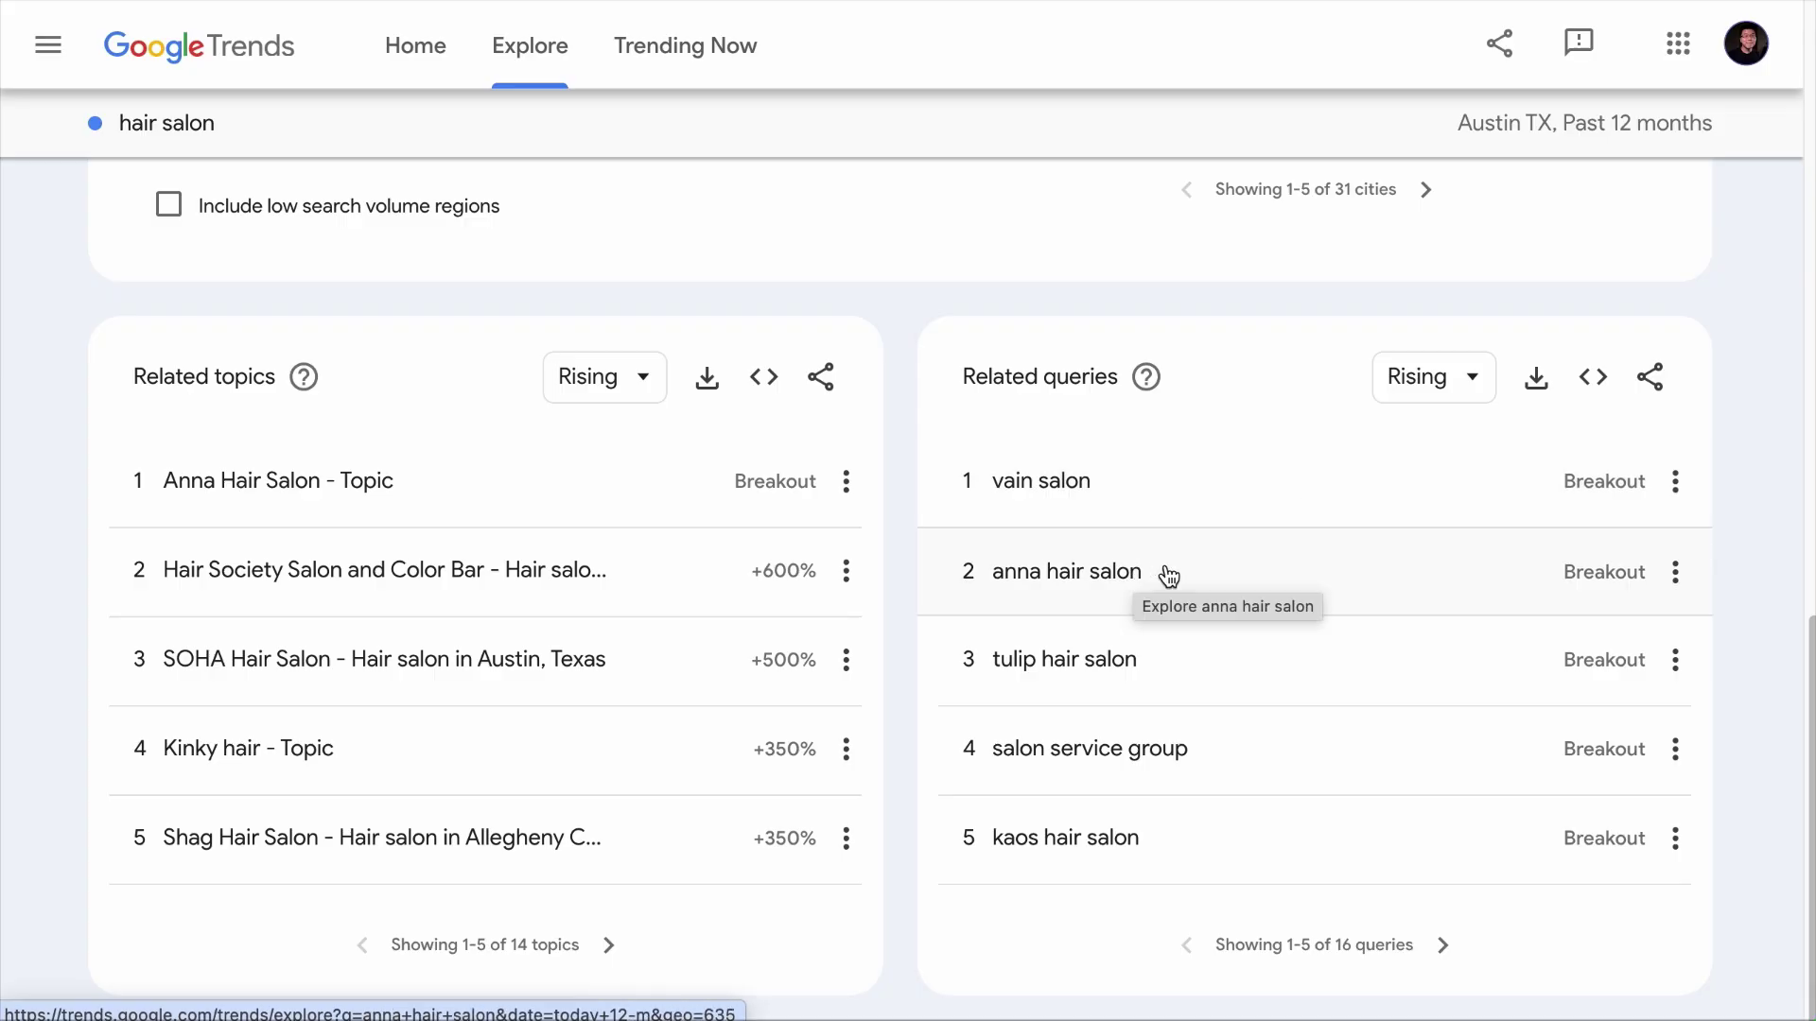
left_click(1442, 944)
left_click(1445, 944)
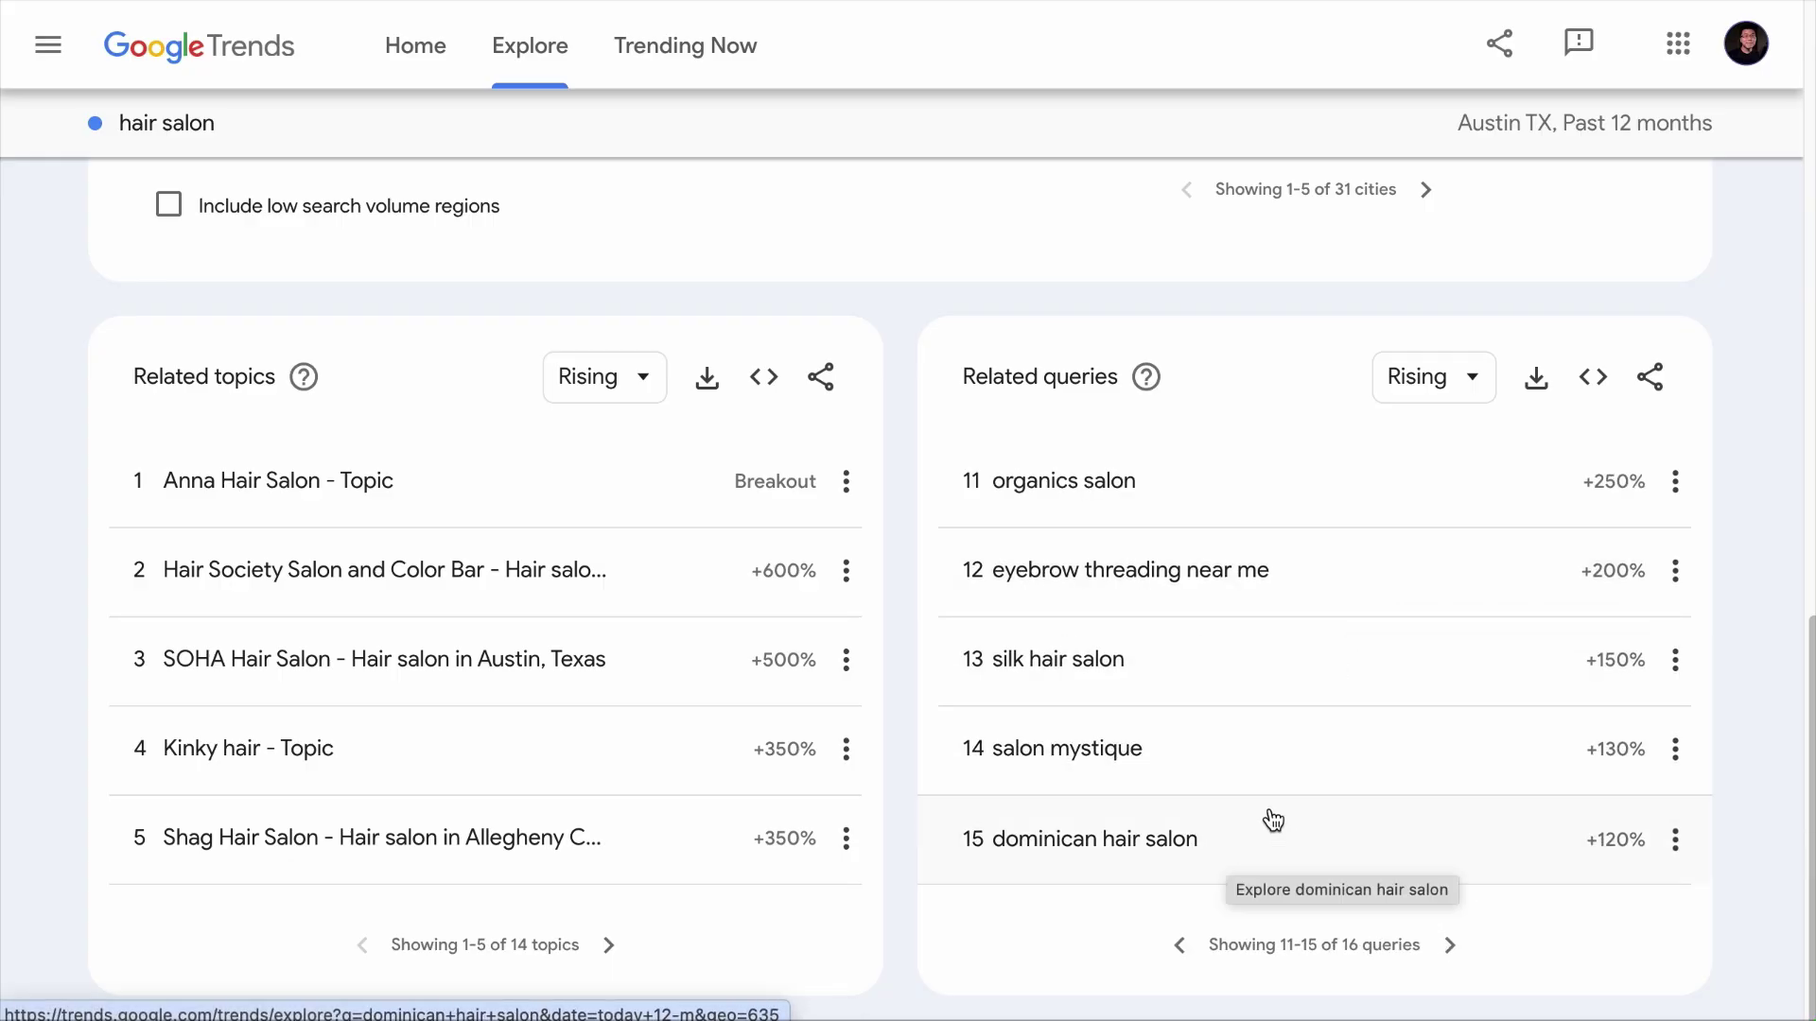
Rank related queries by Top and page through queries 6 to 25
left_click(1485, 375)
left_click(1423, 478)
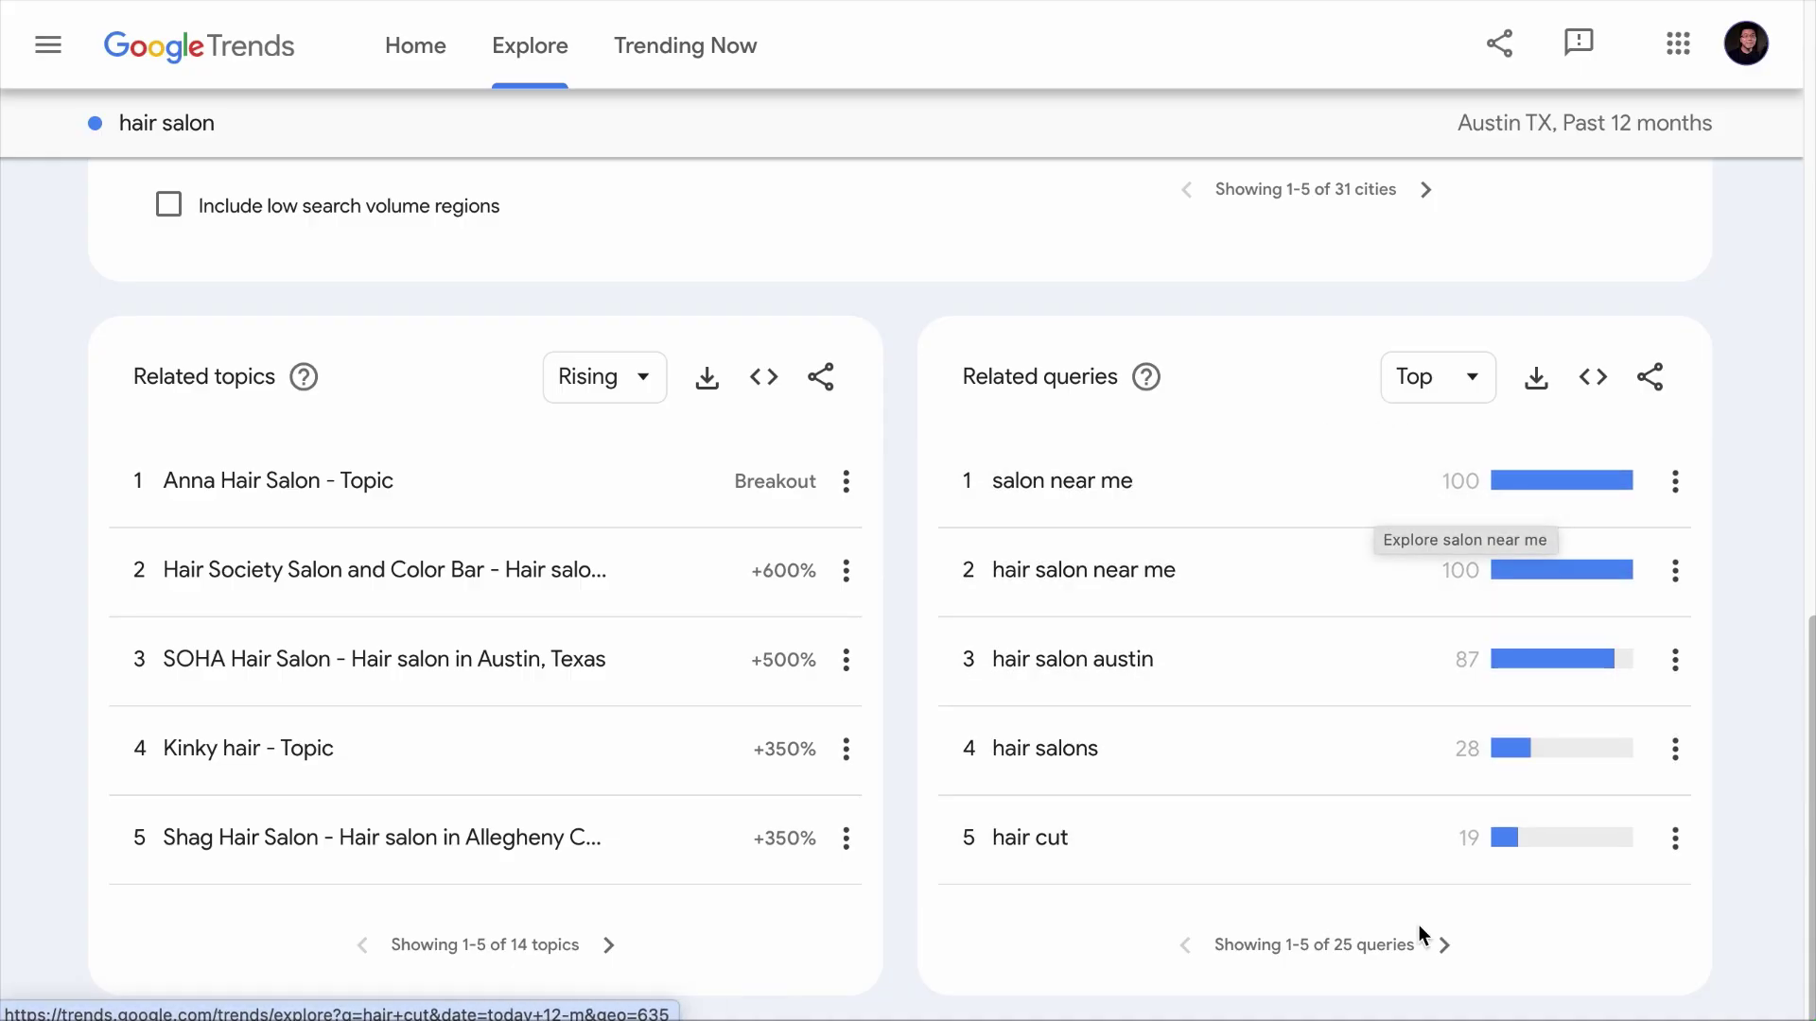
left_click(1442, 945)
left_click(1441, 945)
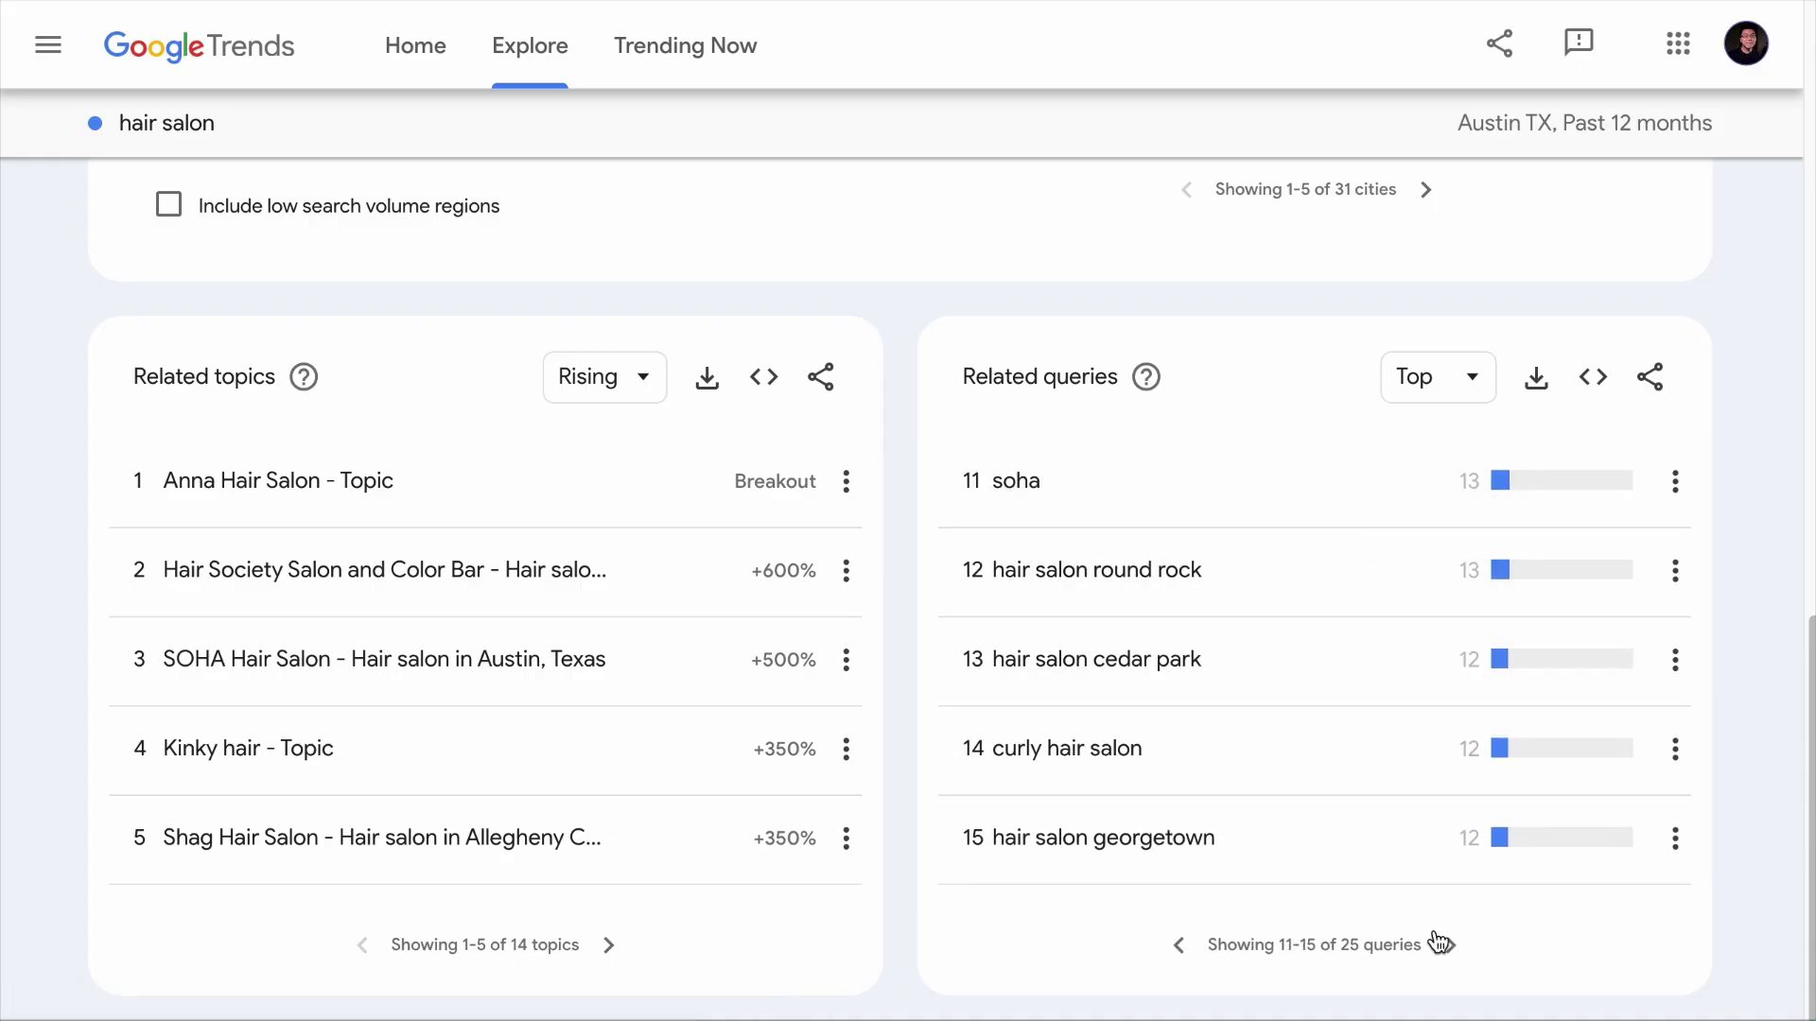
left_click(1441, 945)
left_click(1449, 948)
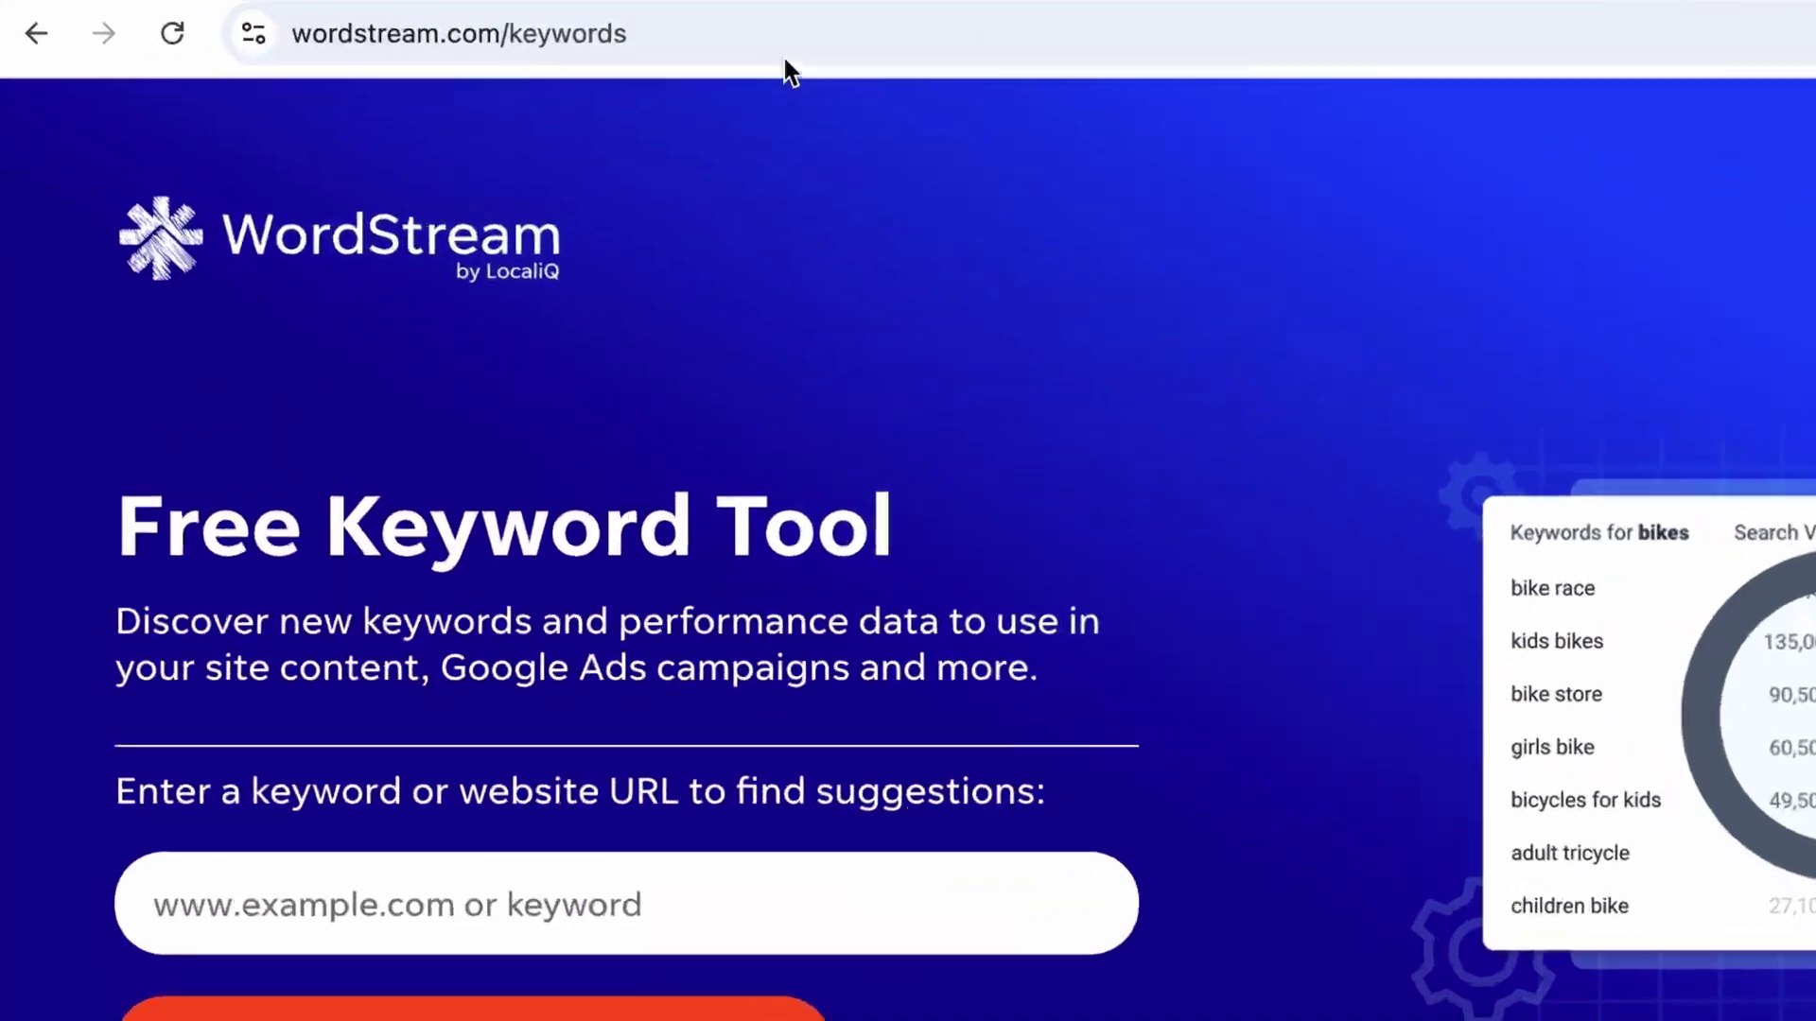
Search WordStream for 'hair salon' keywords with the location set to Texas, United States
left_click(578, 30)
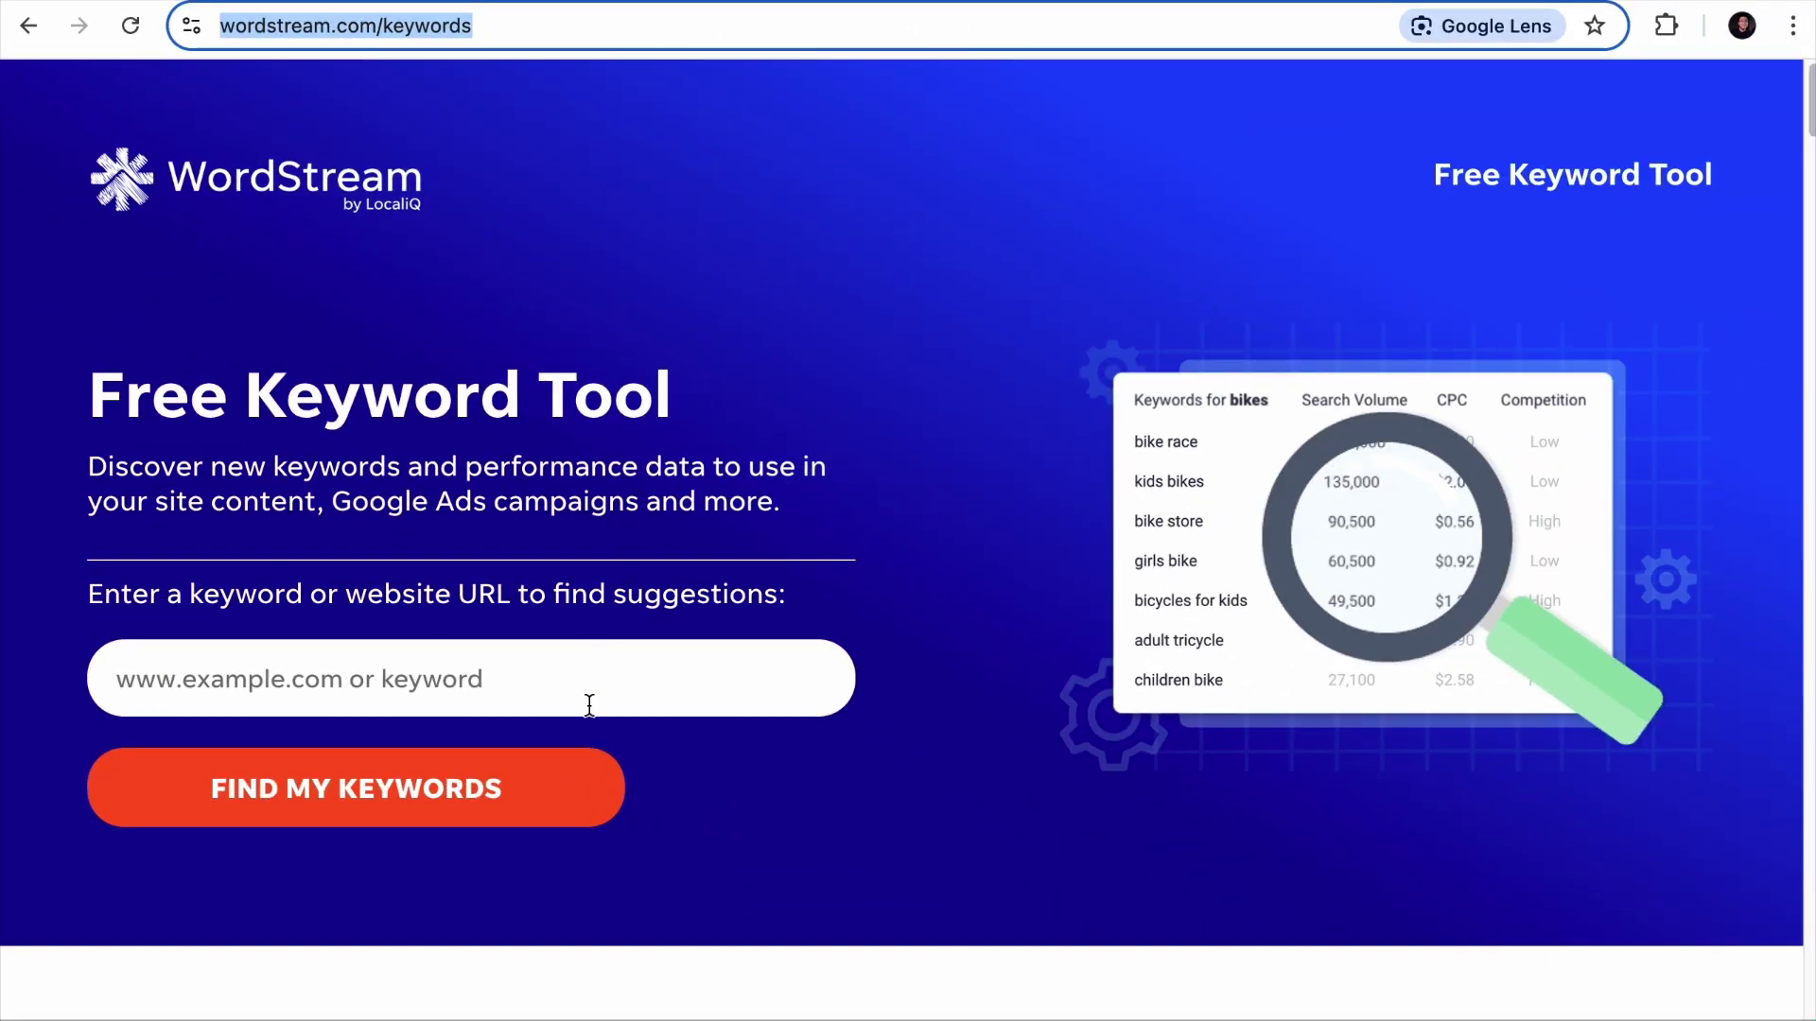
left_click(590, 706)
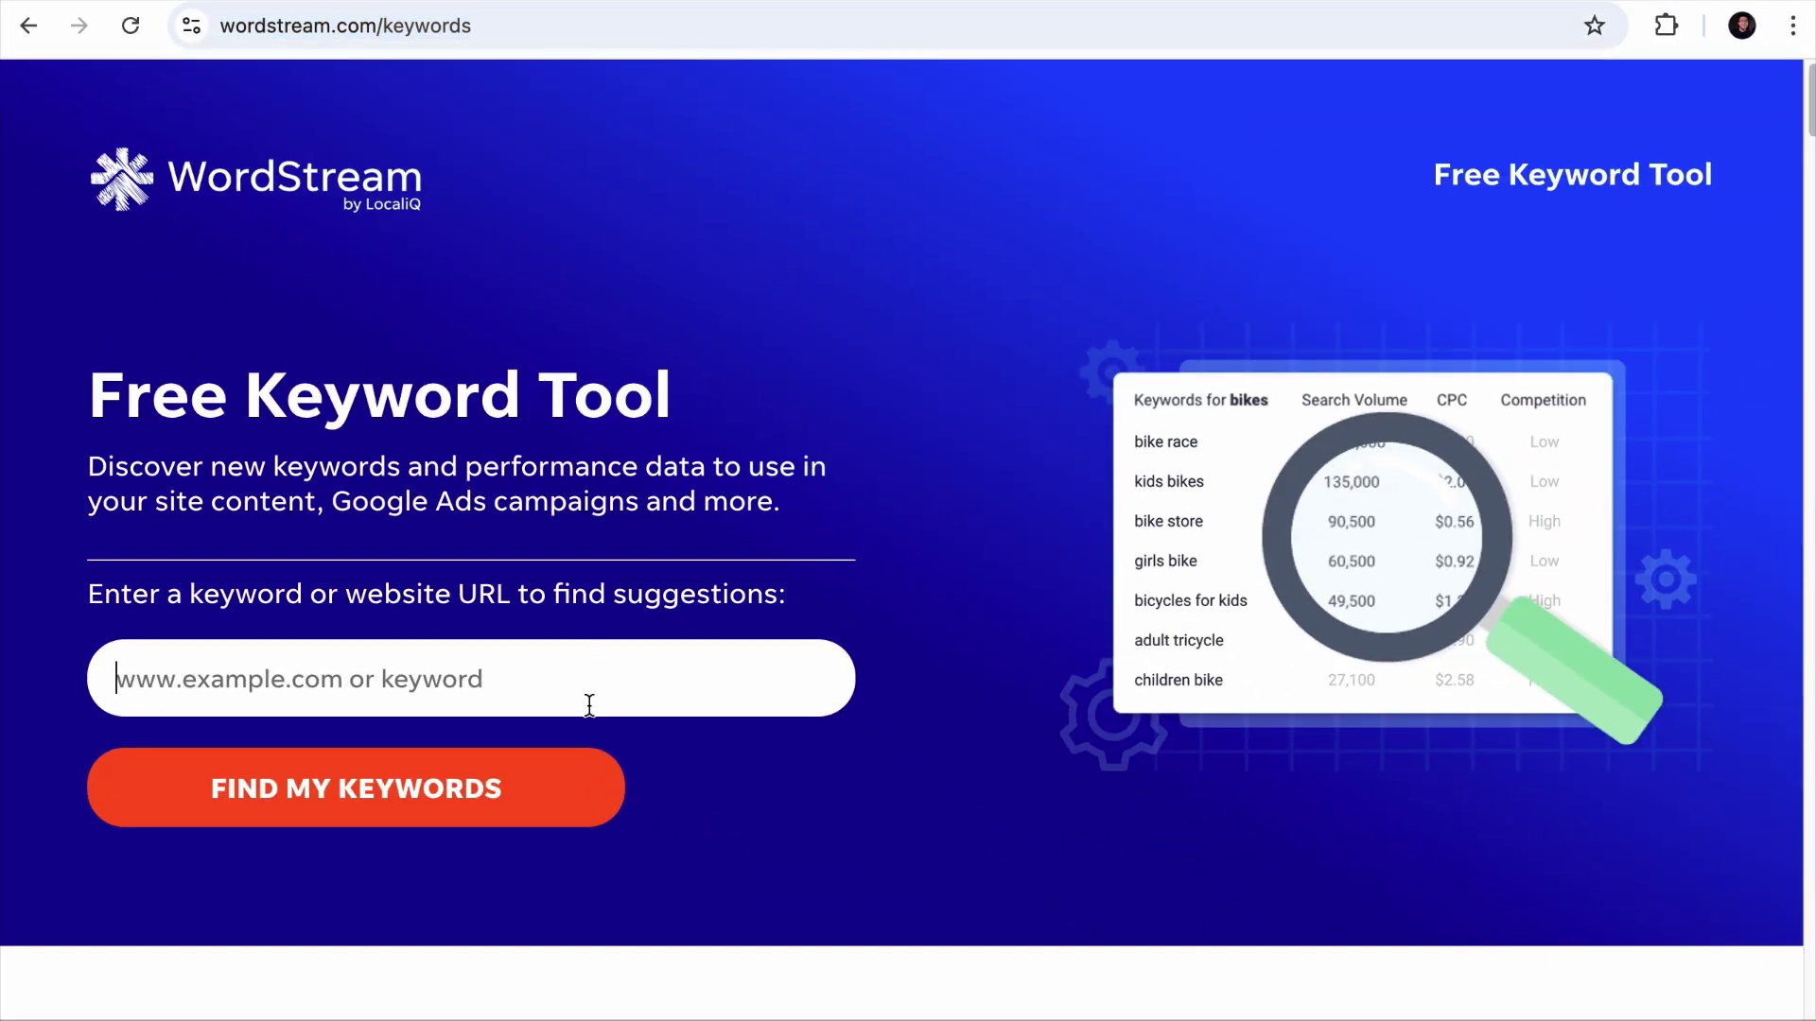
type("hair")
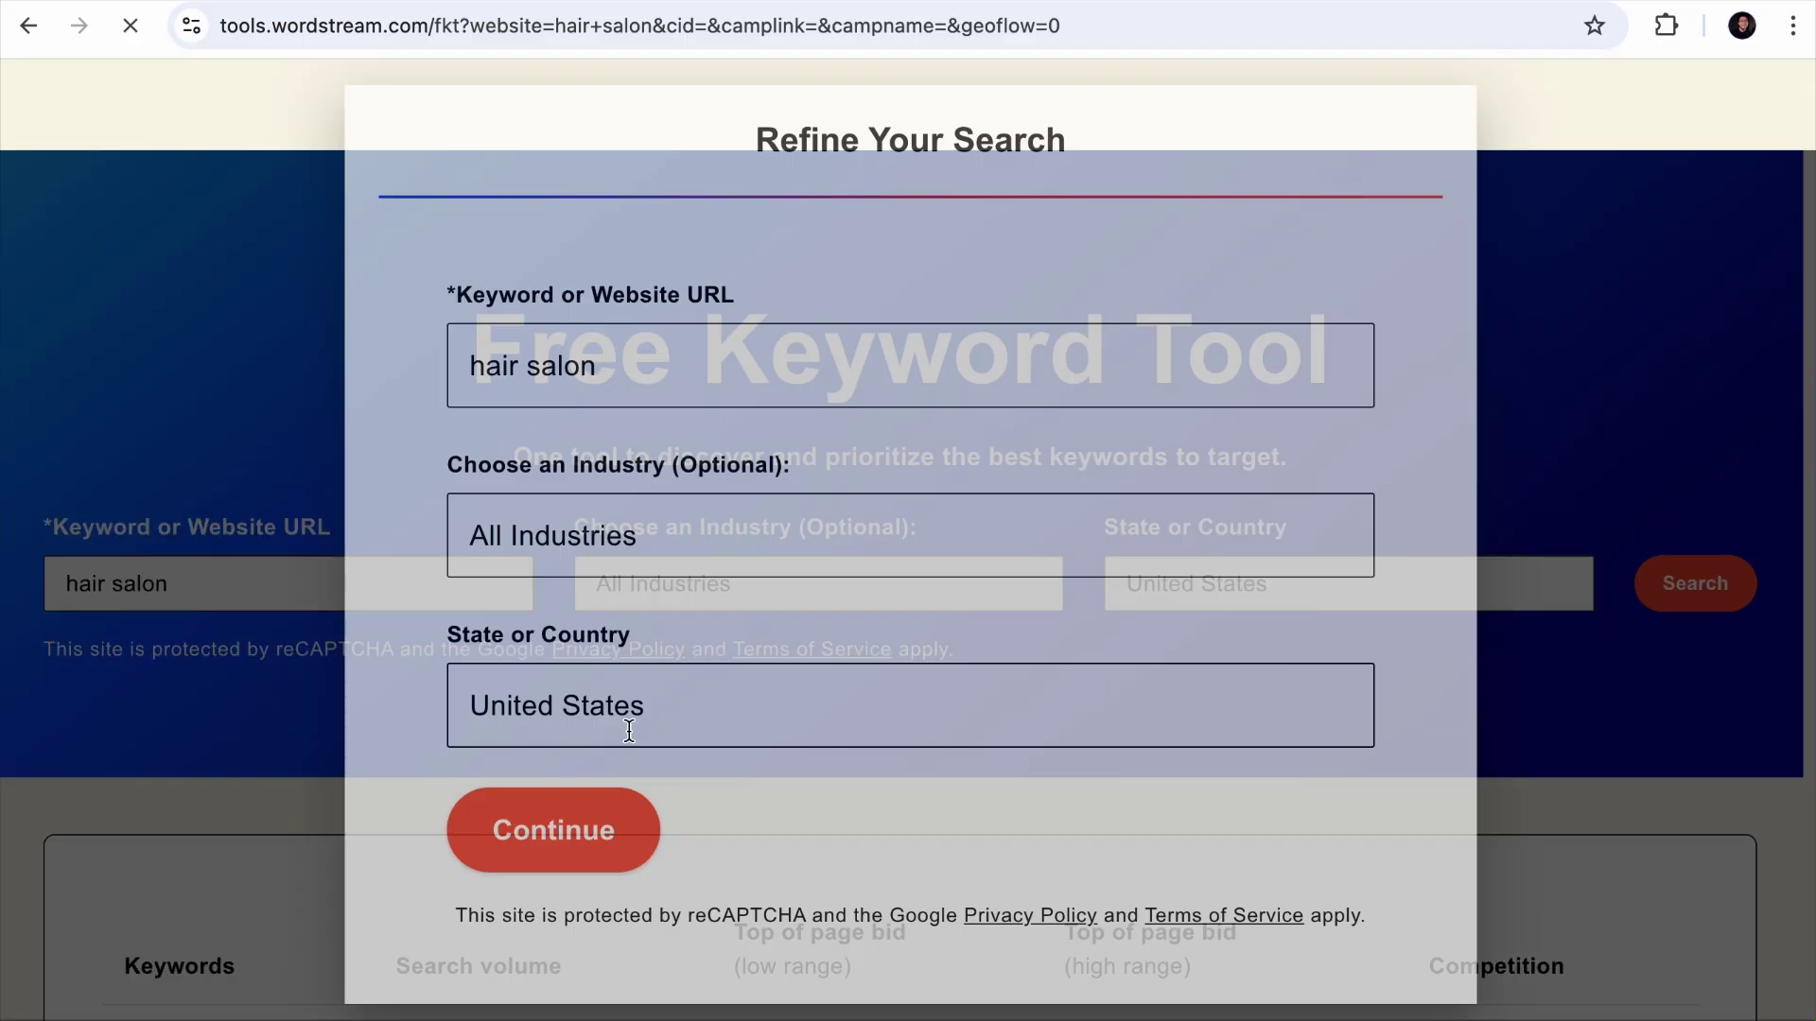
left_click(661, 705)
type("texas")
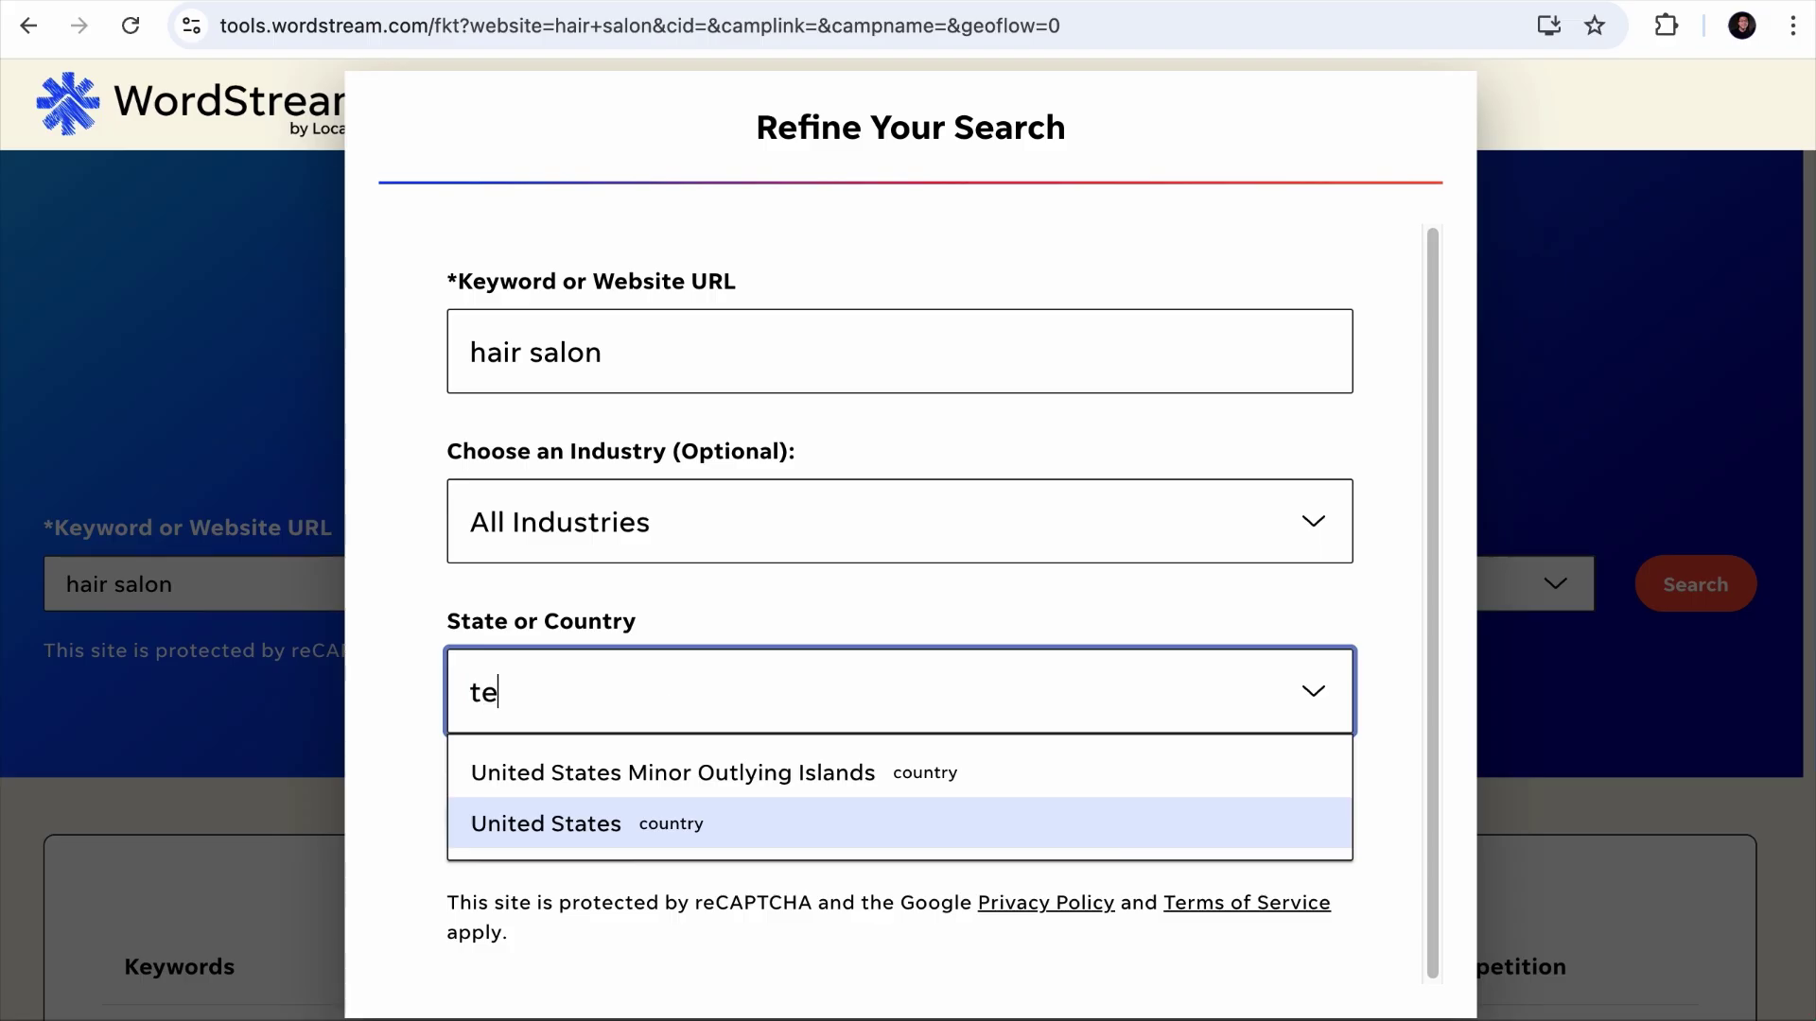
left_click(650, 793)
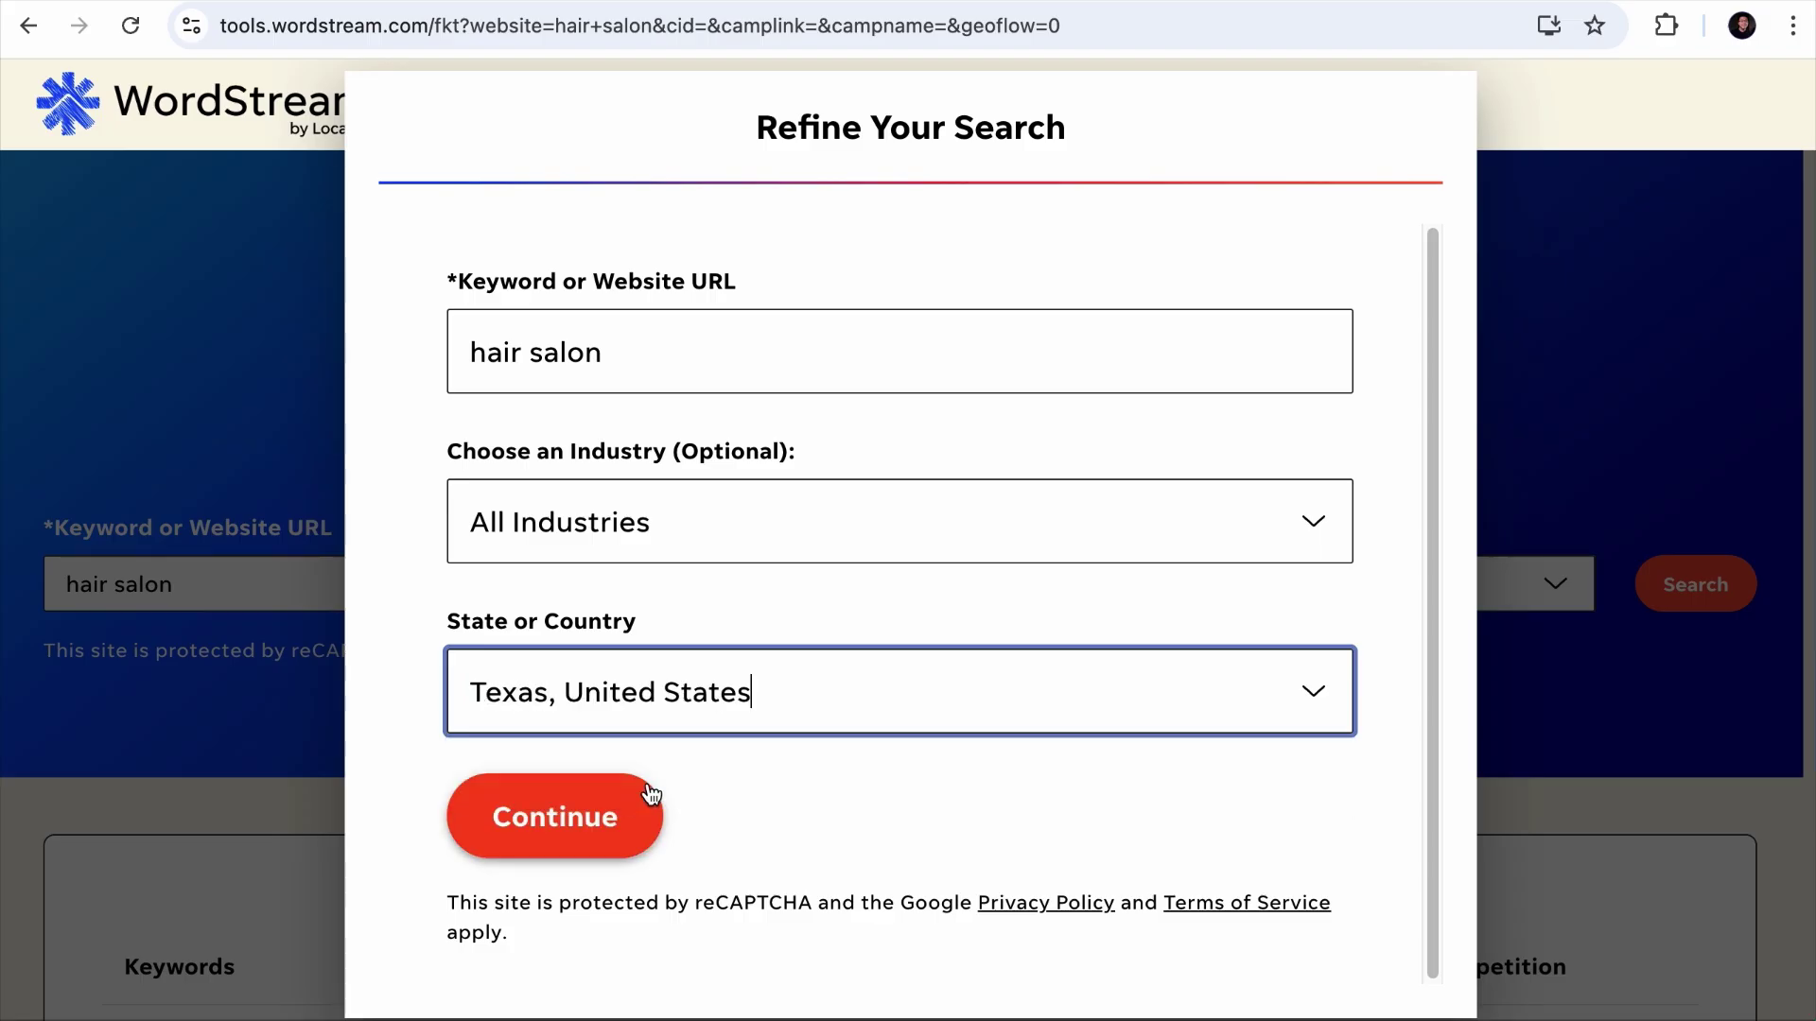
left_click(599, 828)
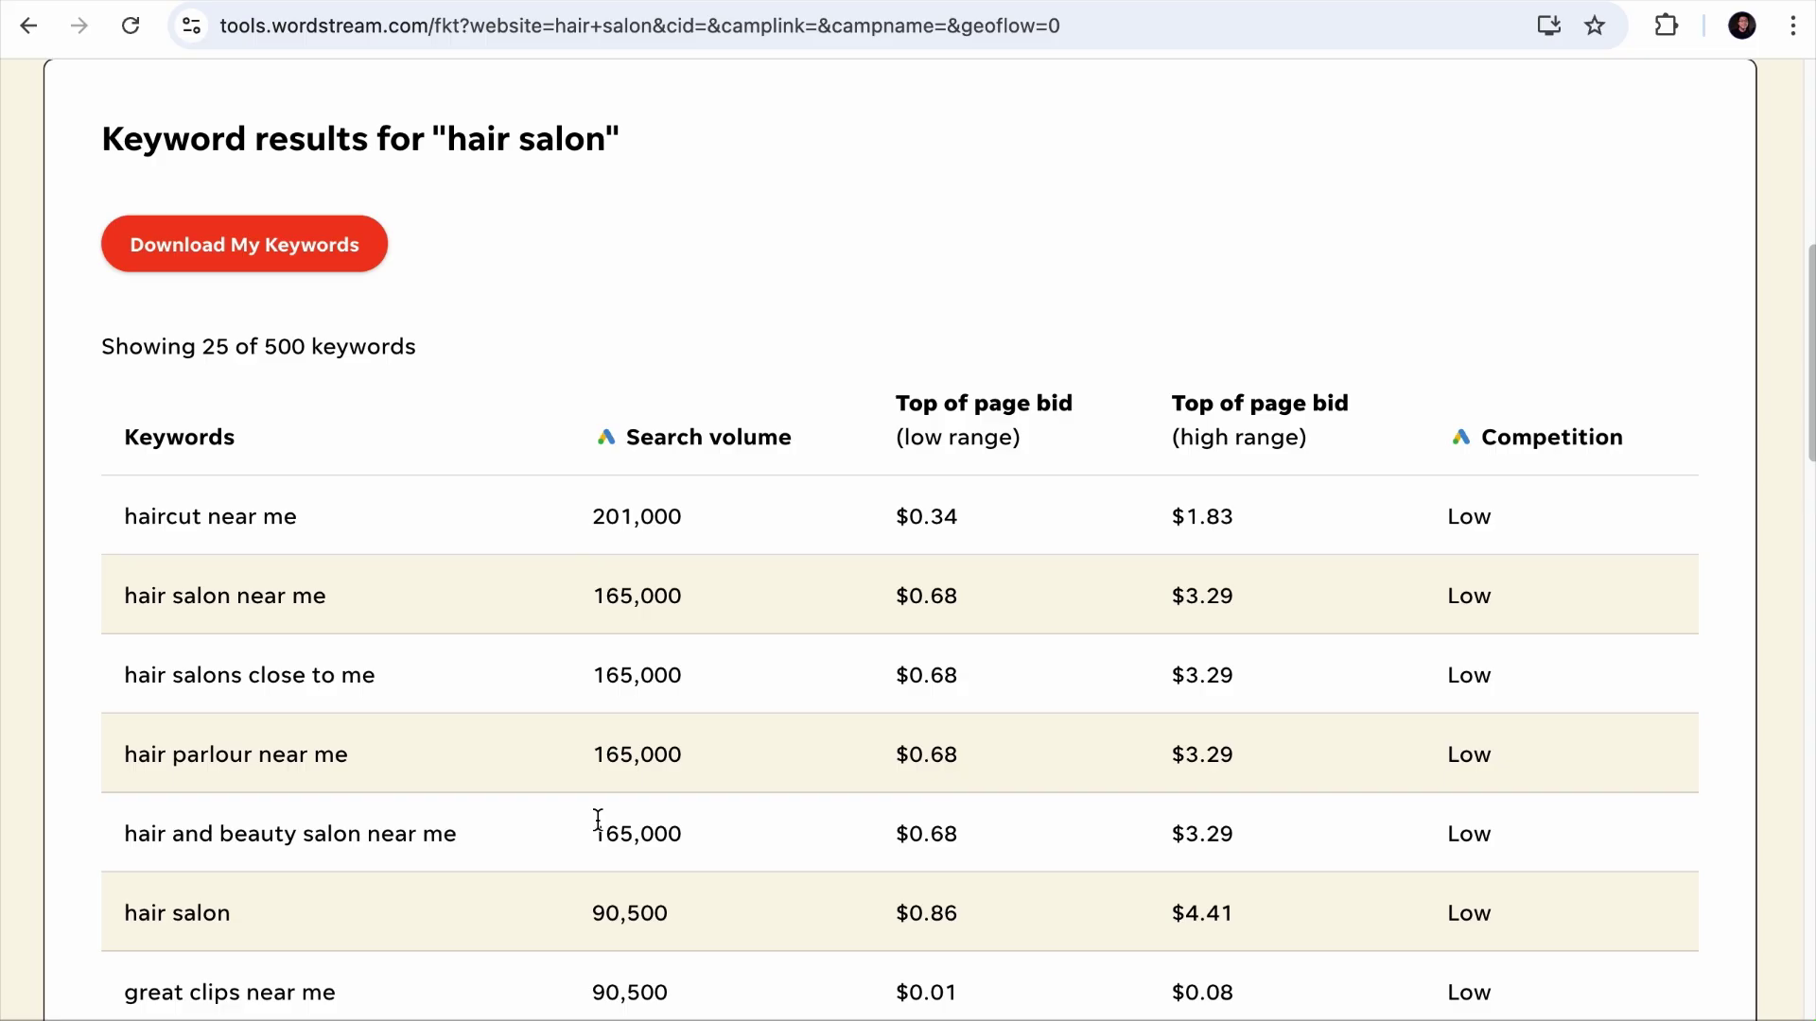
Scroll through the Texas hair salon keyword results table and back to the search form
scroll(742, 910, "down", 5)
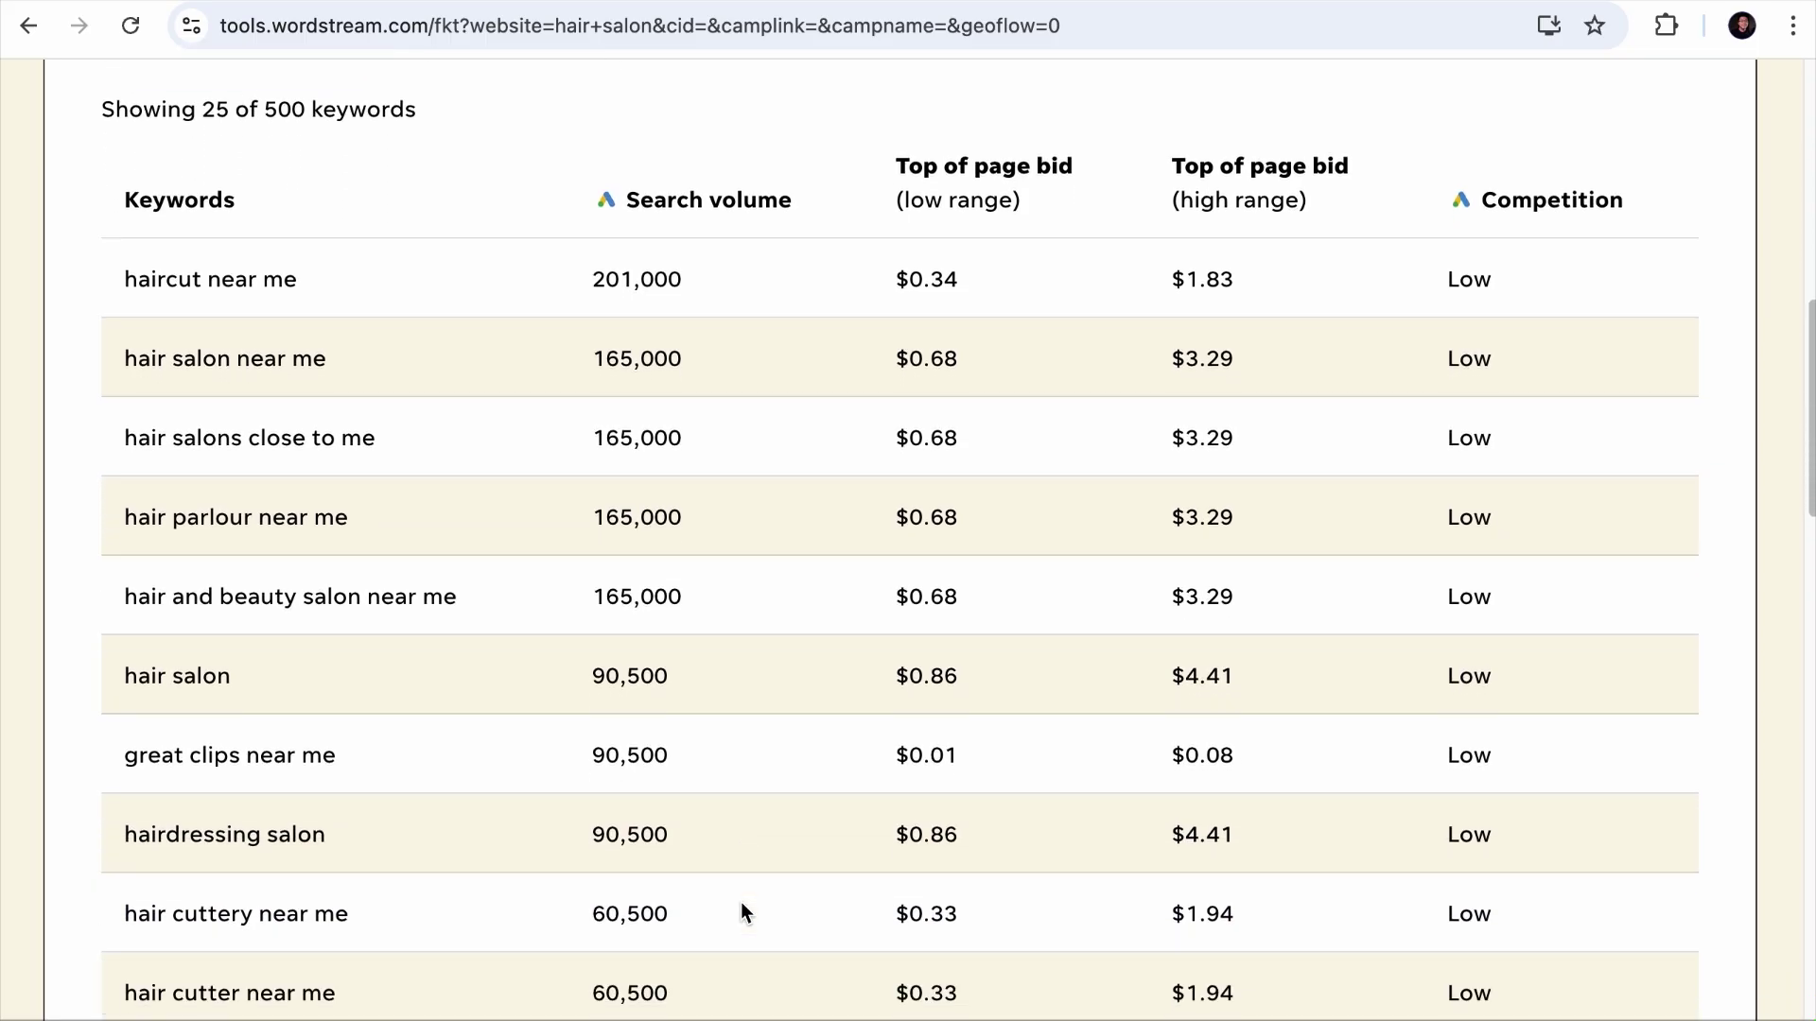
scroll(742, 910, "down", 2)
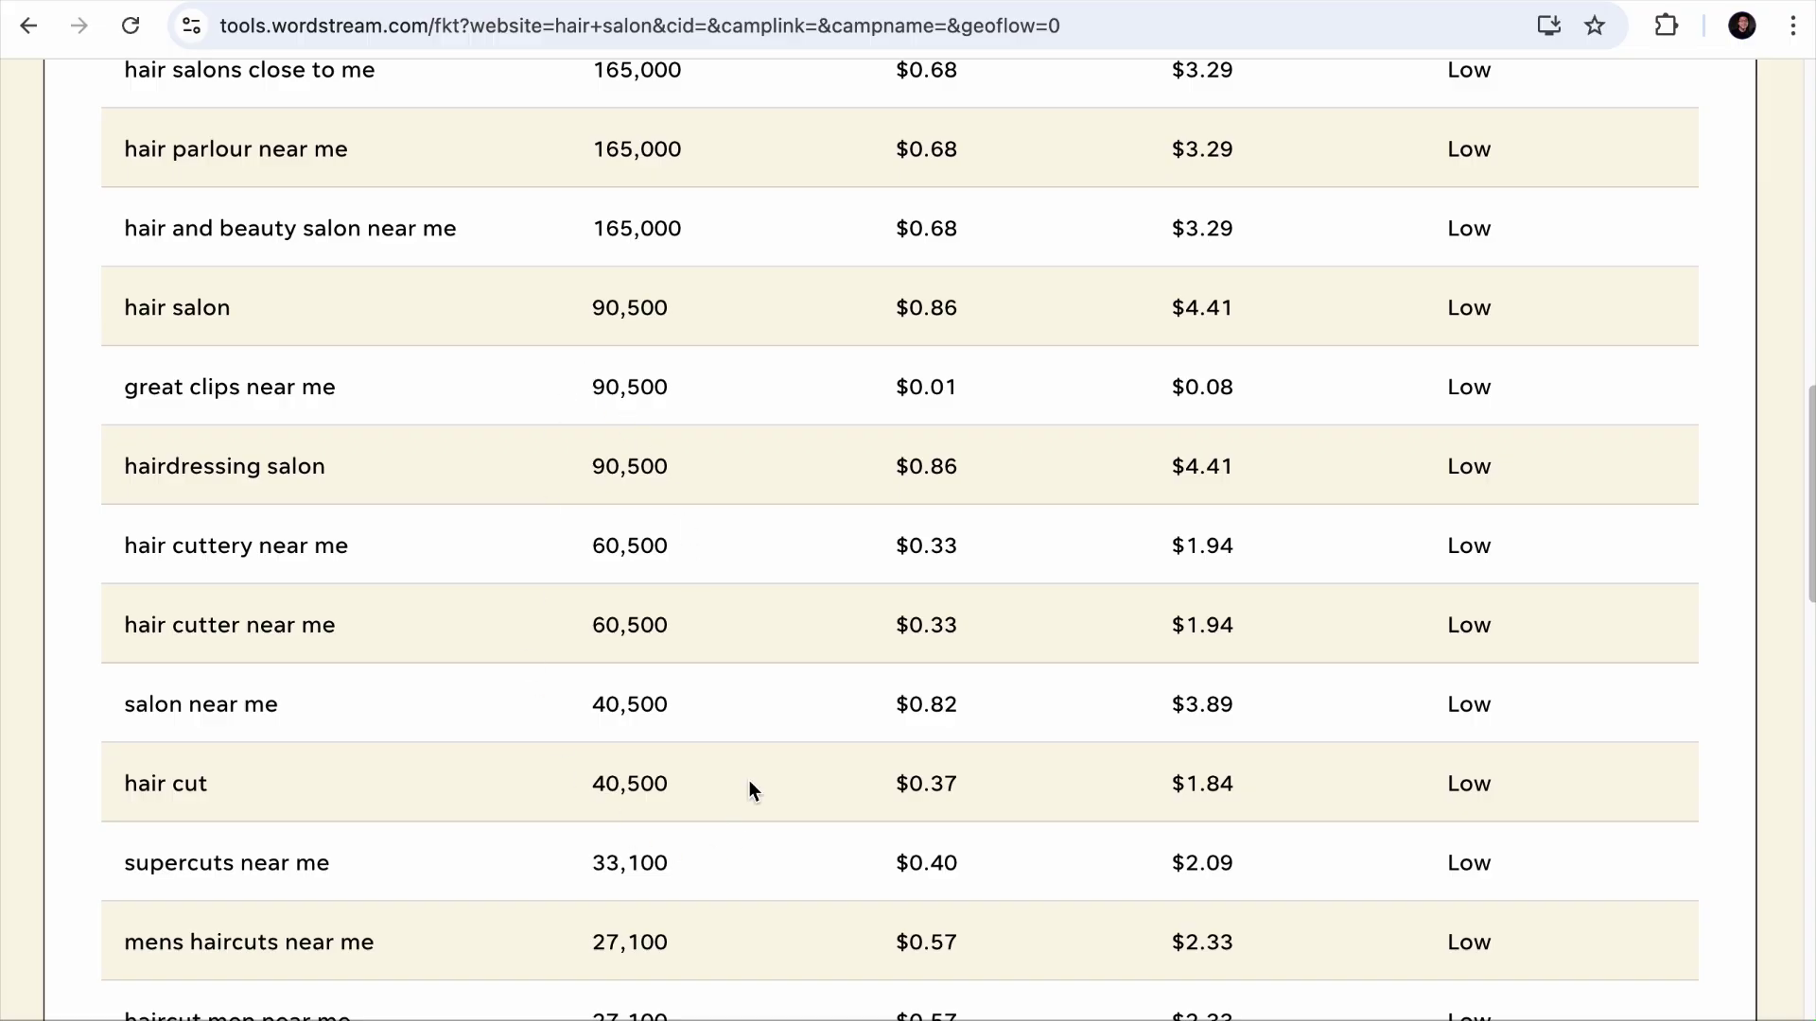
scroll(658, 206, "up", 10)
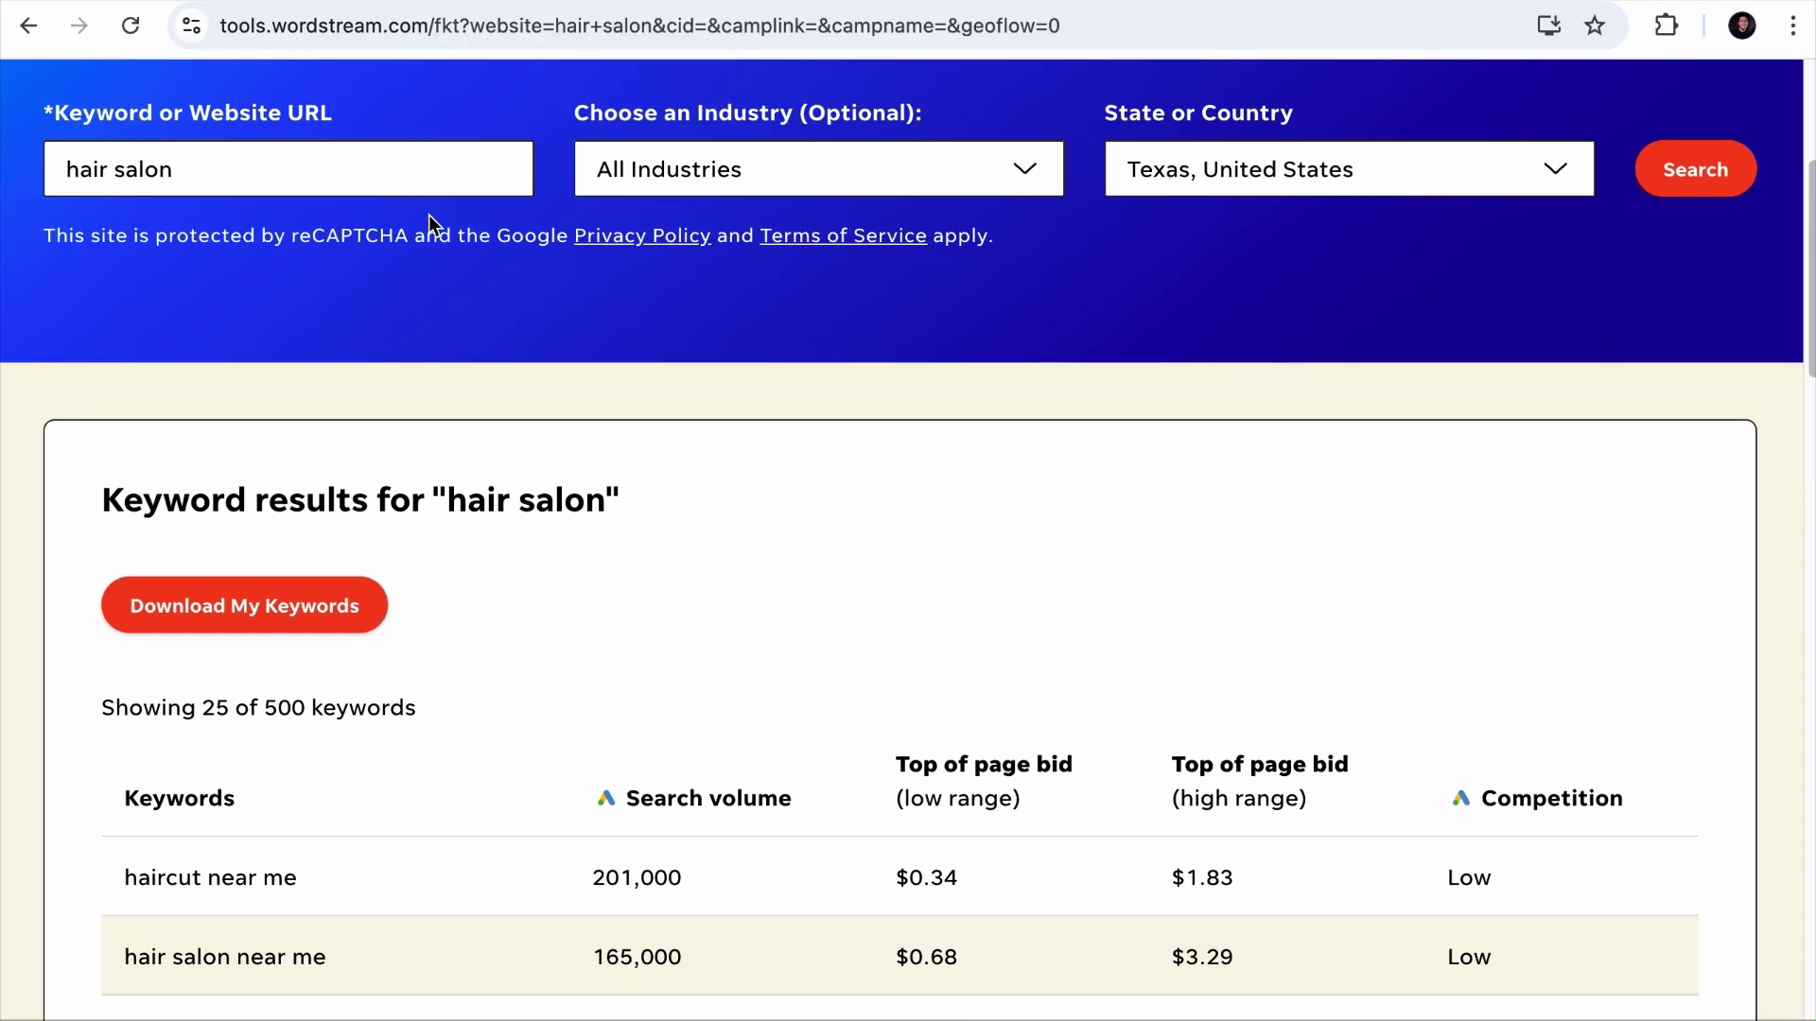
scroll(1276, 255, "down", 5)
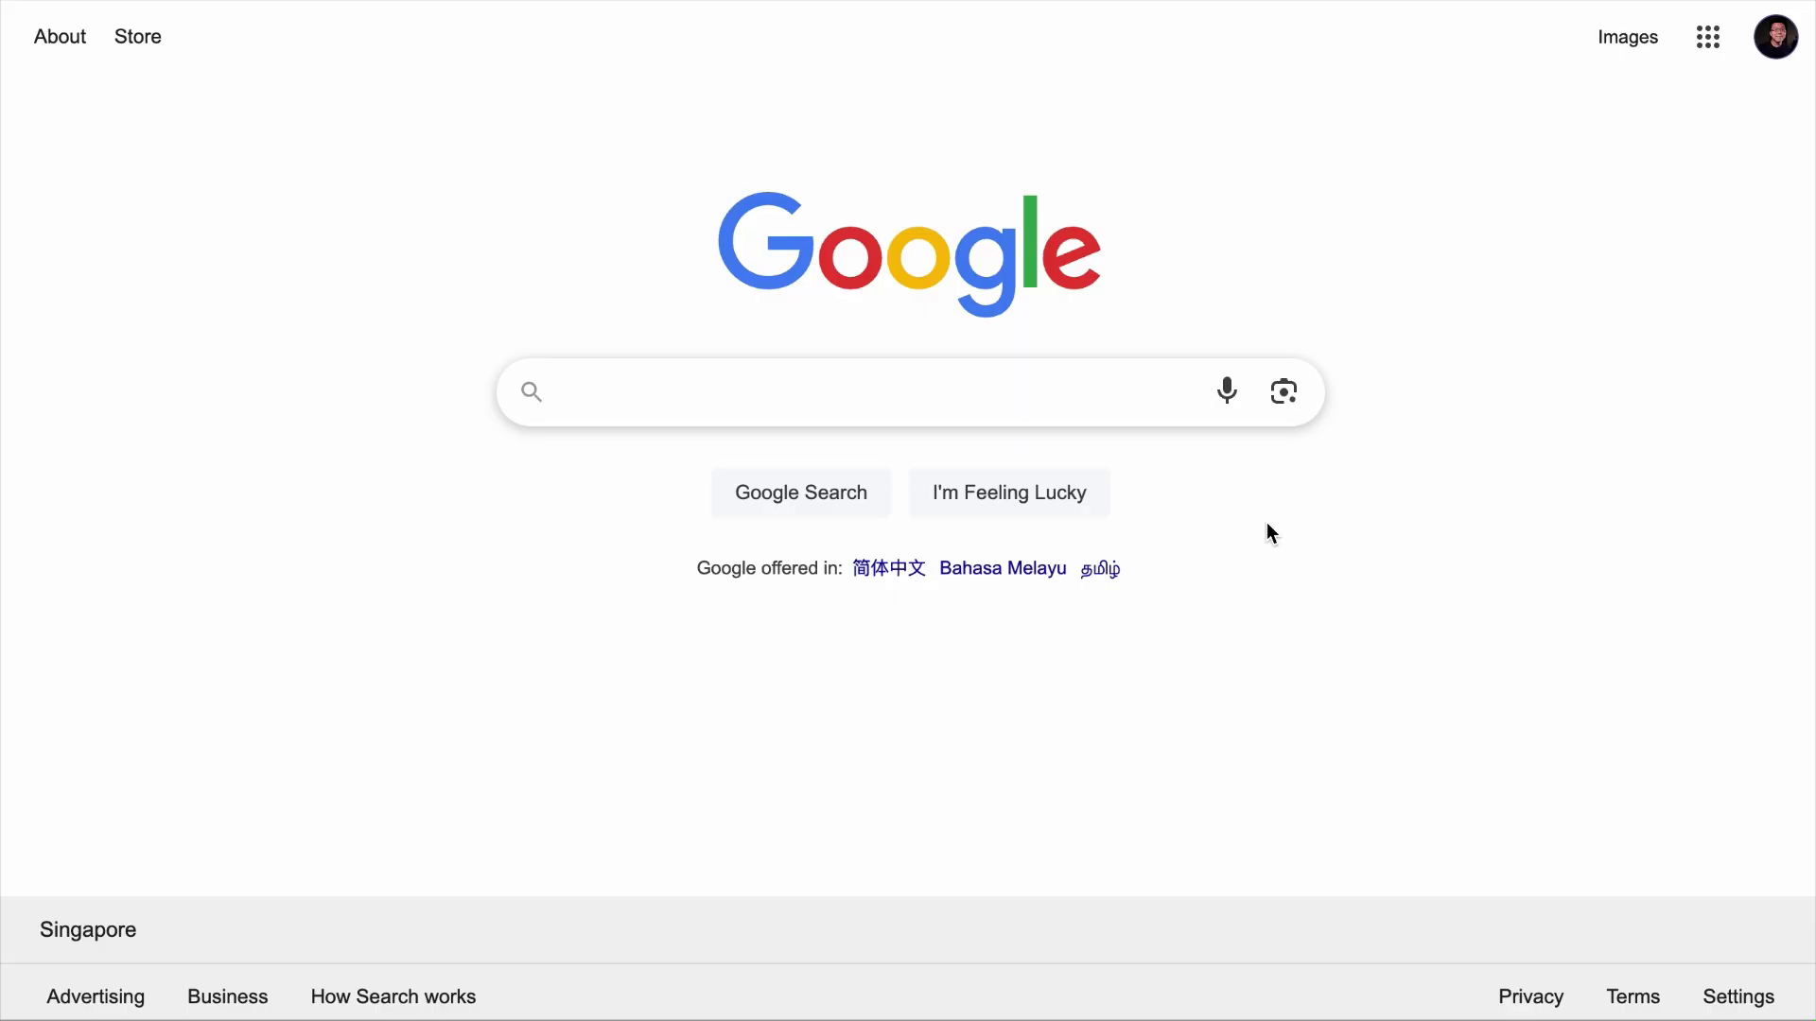
Run the site:reddit search for "best pizza in Boston" and move to results page 2
type("site:reddit.com \"best pizza in Boston")
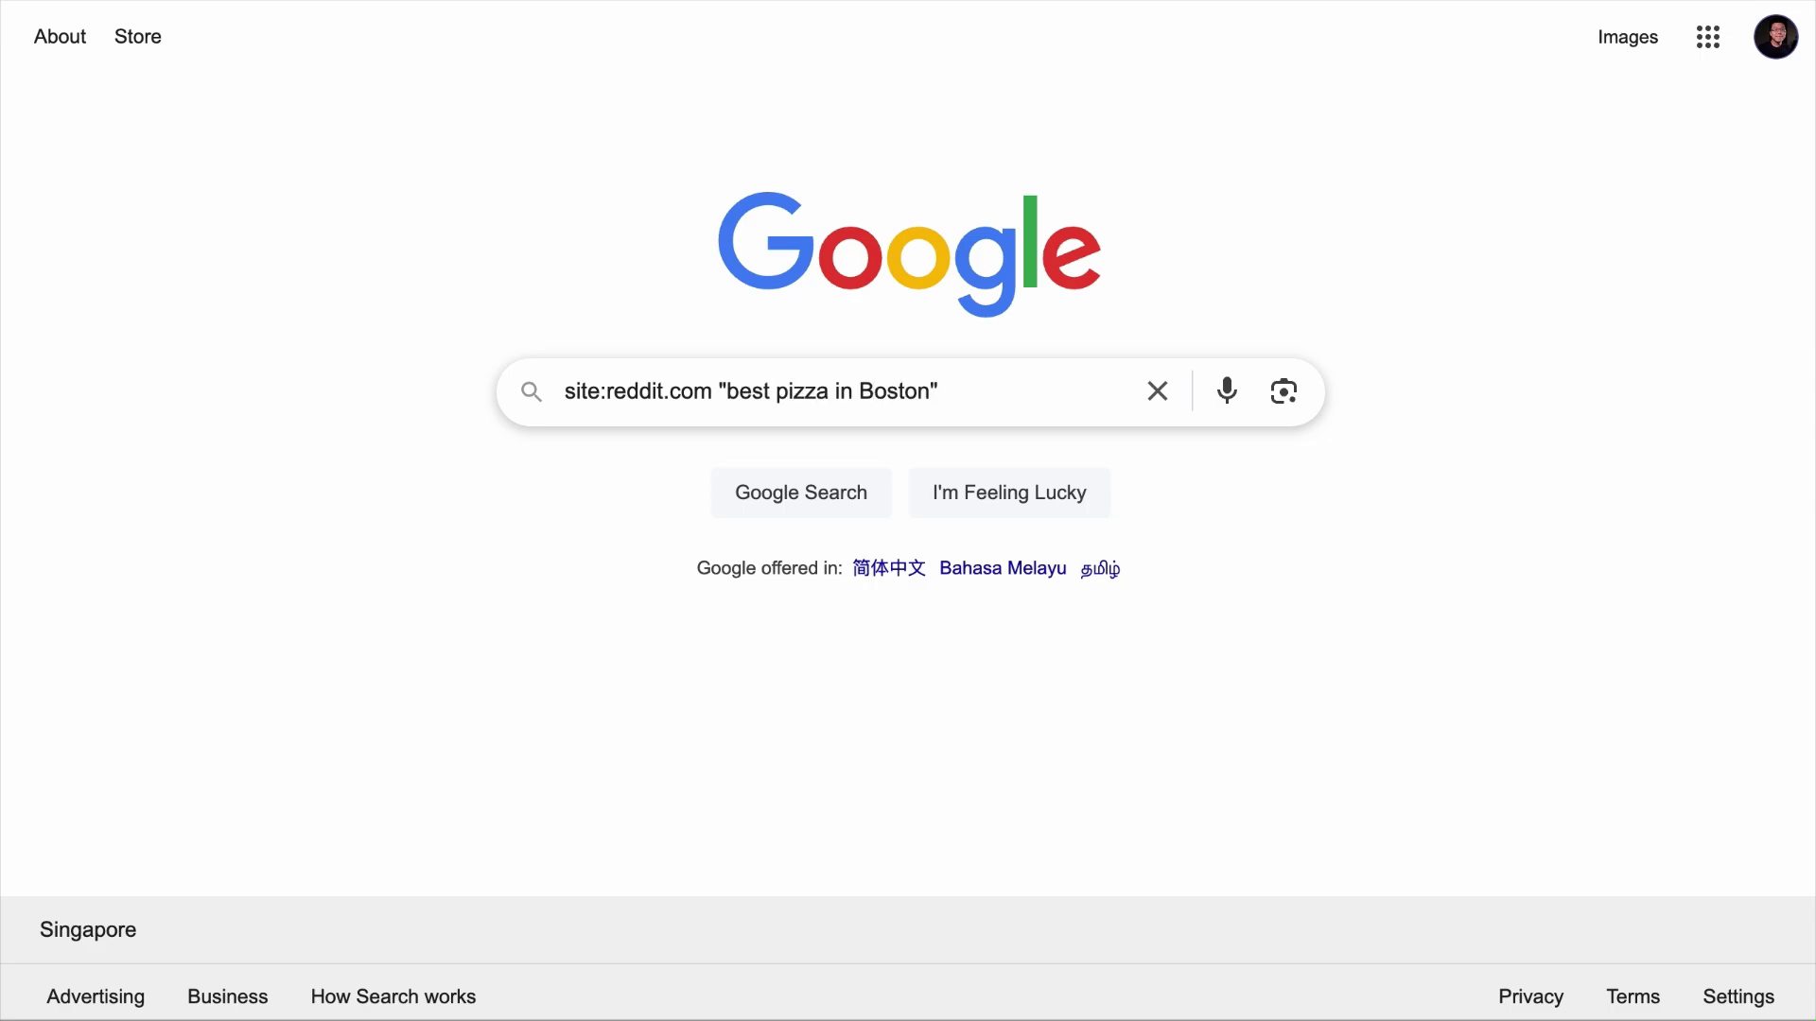
key("Return")
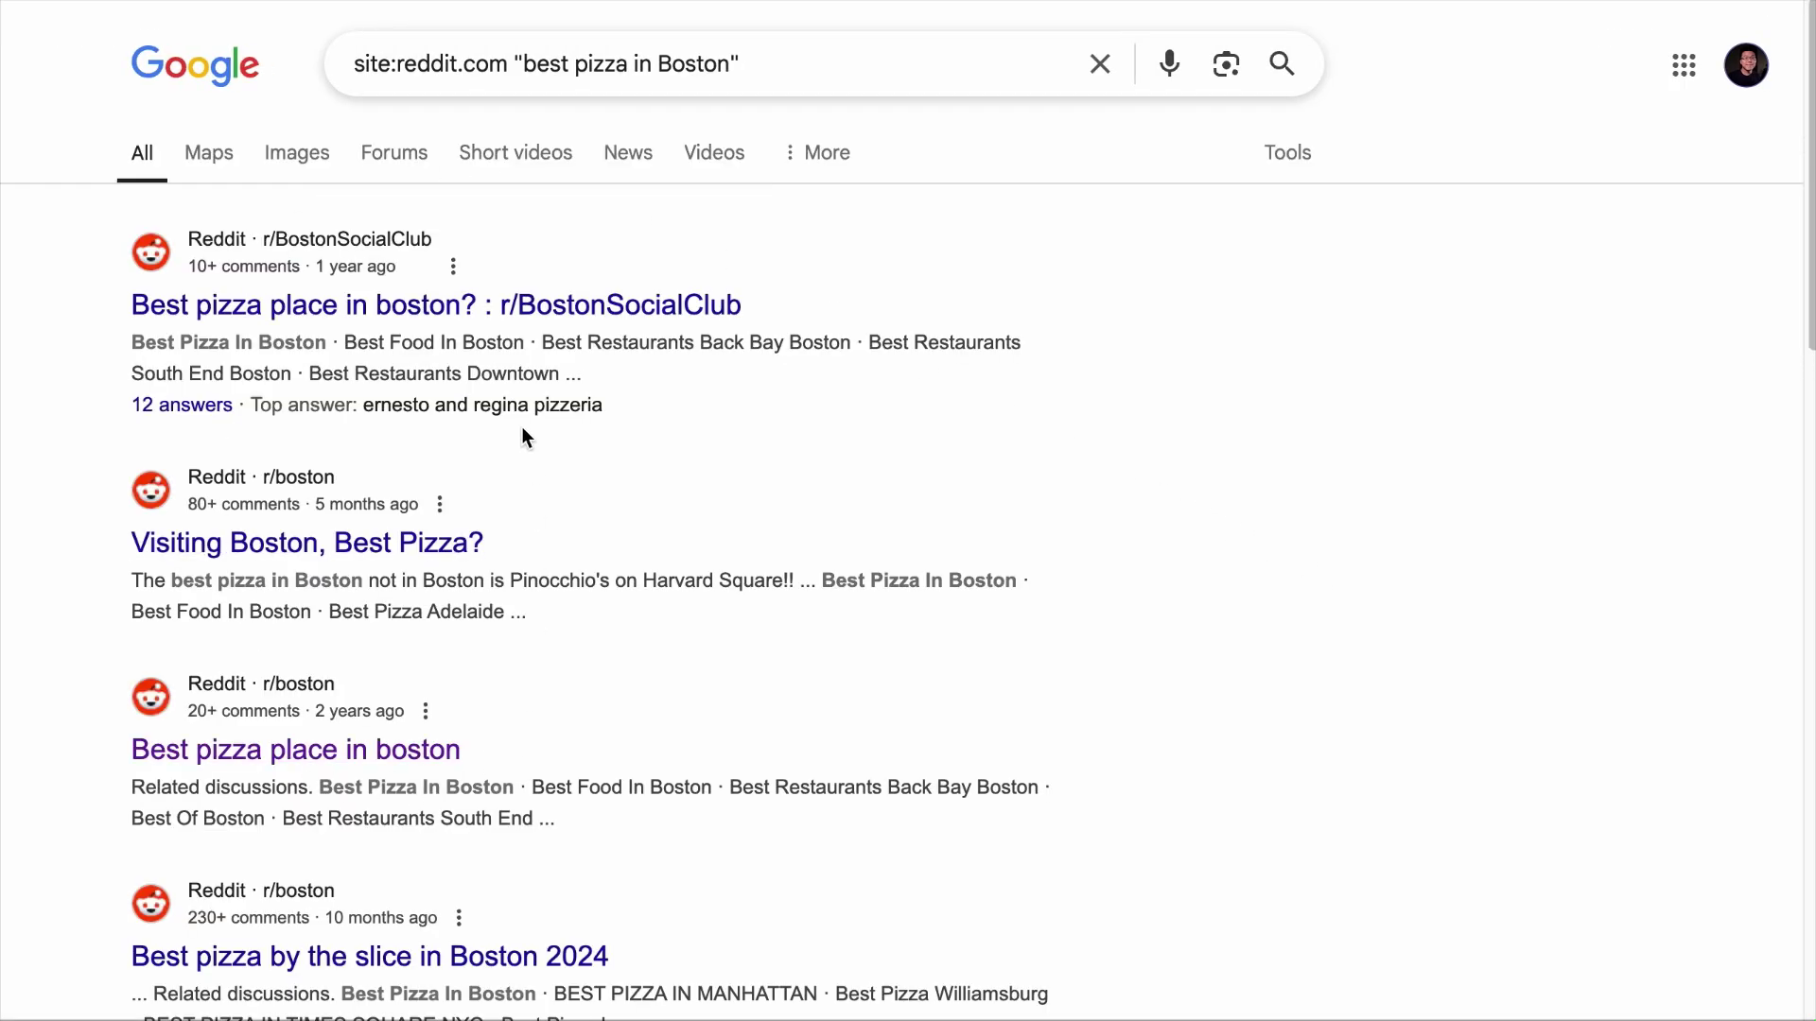
scroll(504, 337, "down", 4)
scroll(503, 332, "down", 6)
scroll(503, 332, "down", 2)
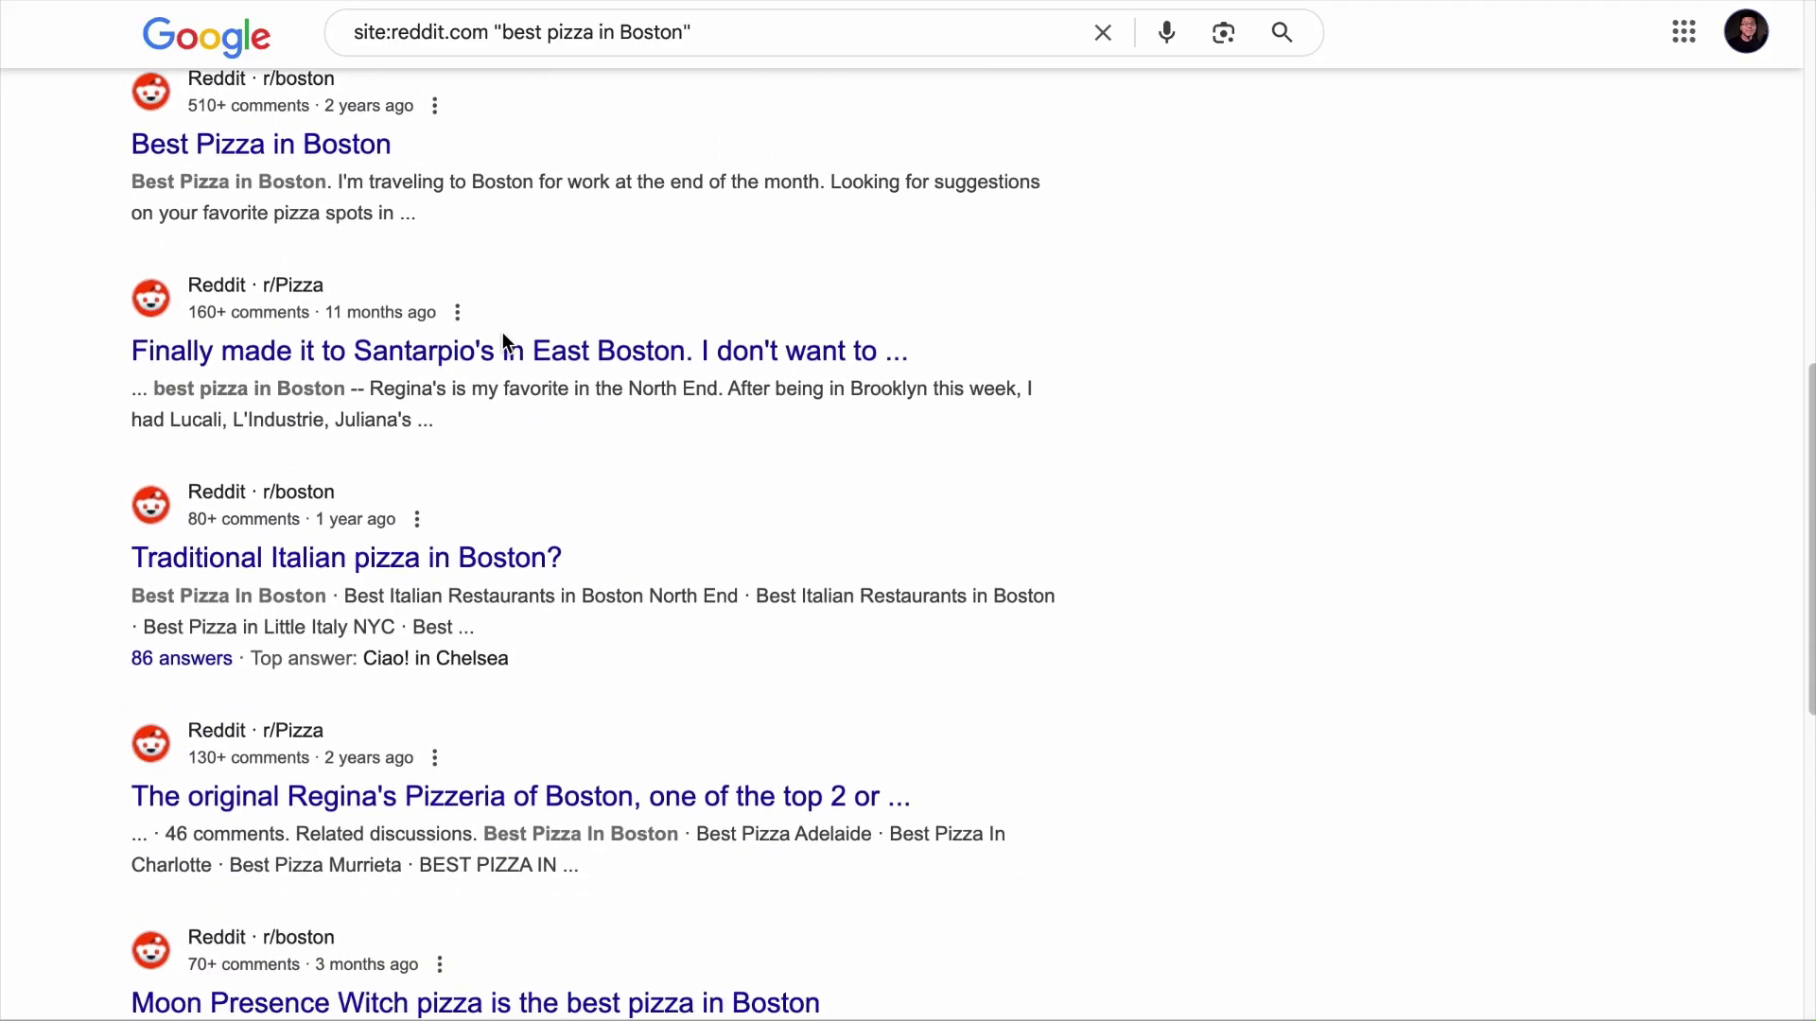
scroll(502, 342, "down", 2)
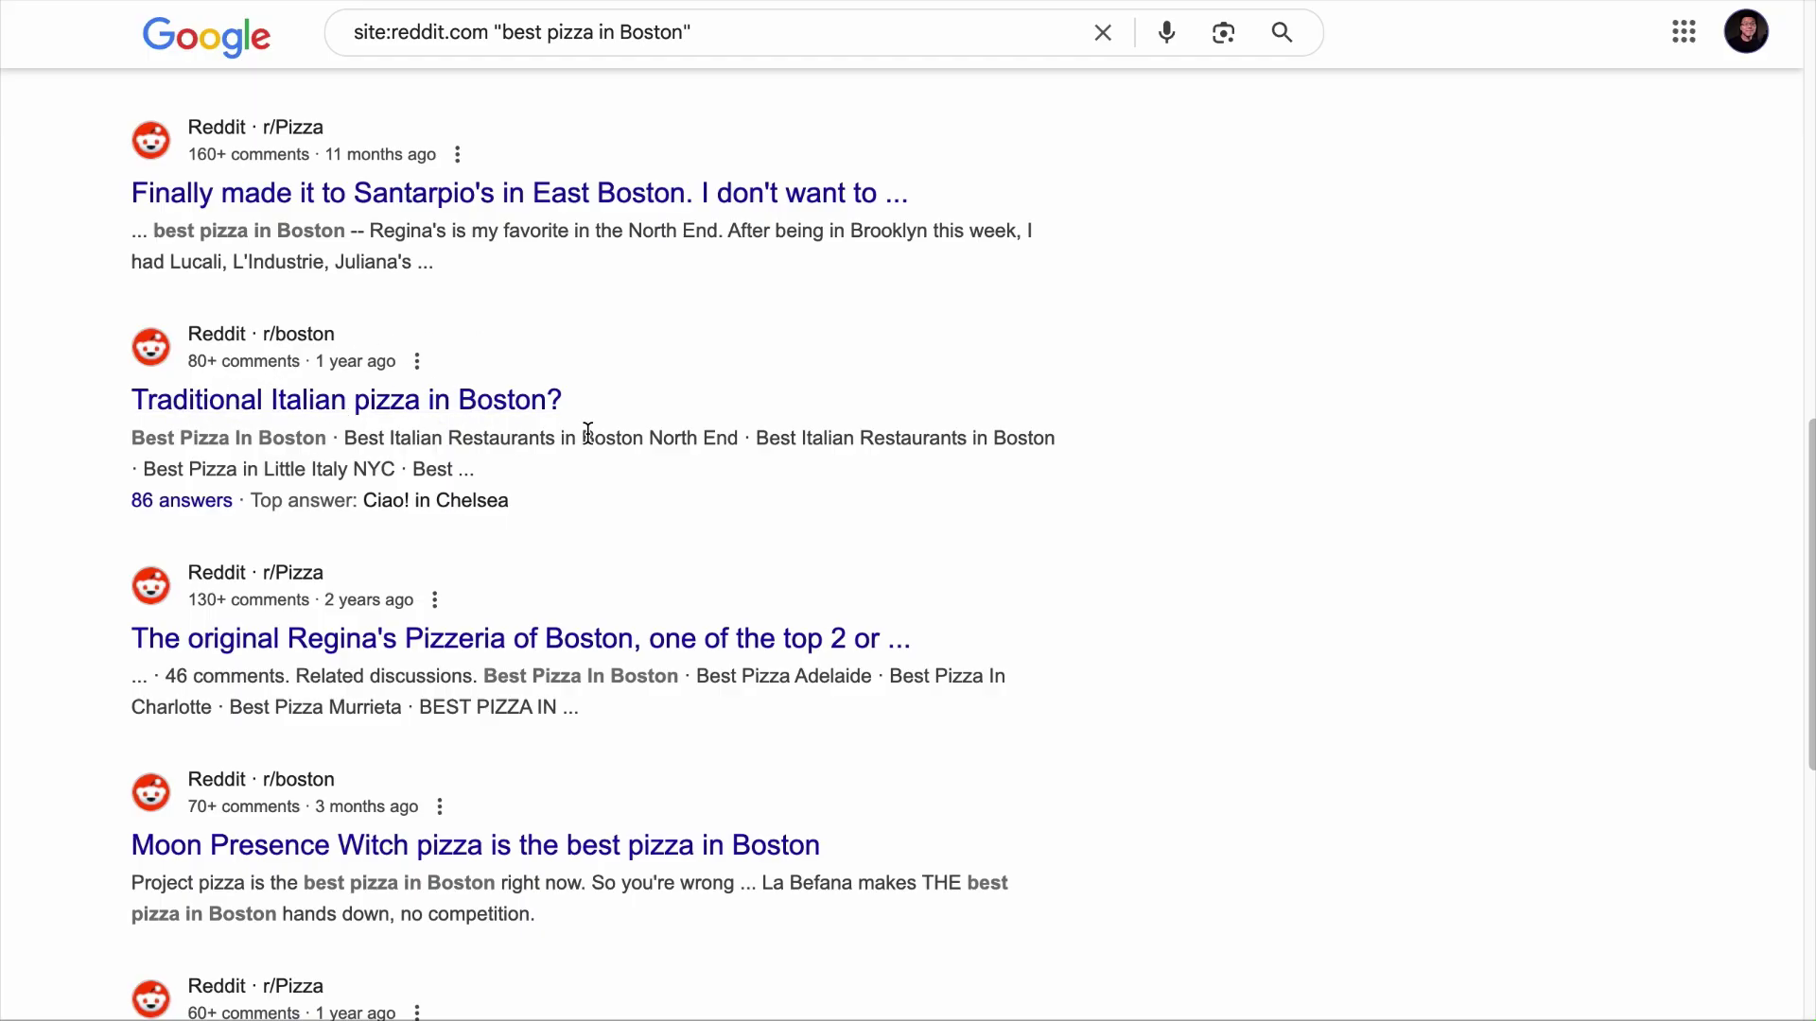
scroll(456, 740, "down", 8)
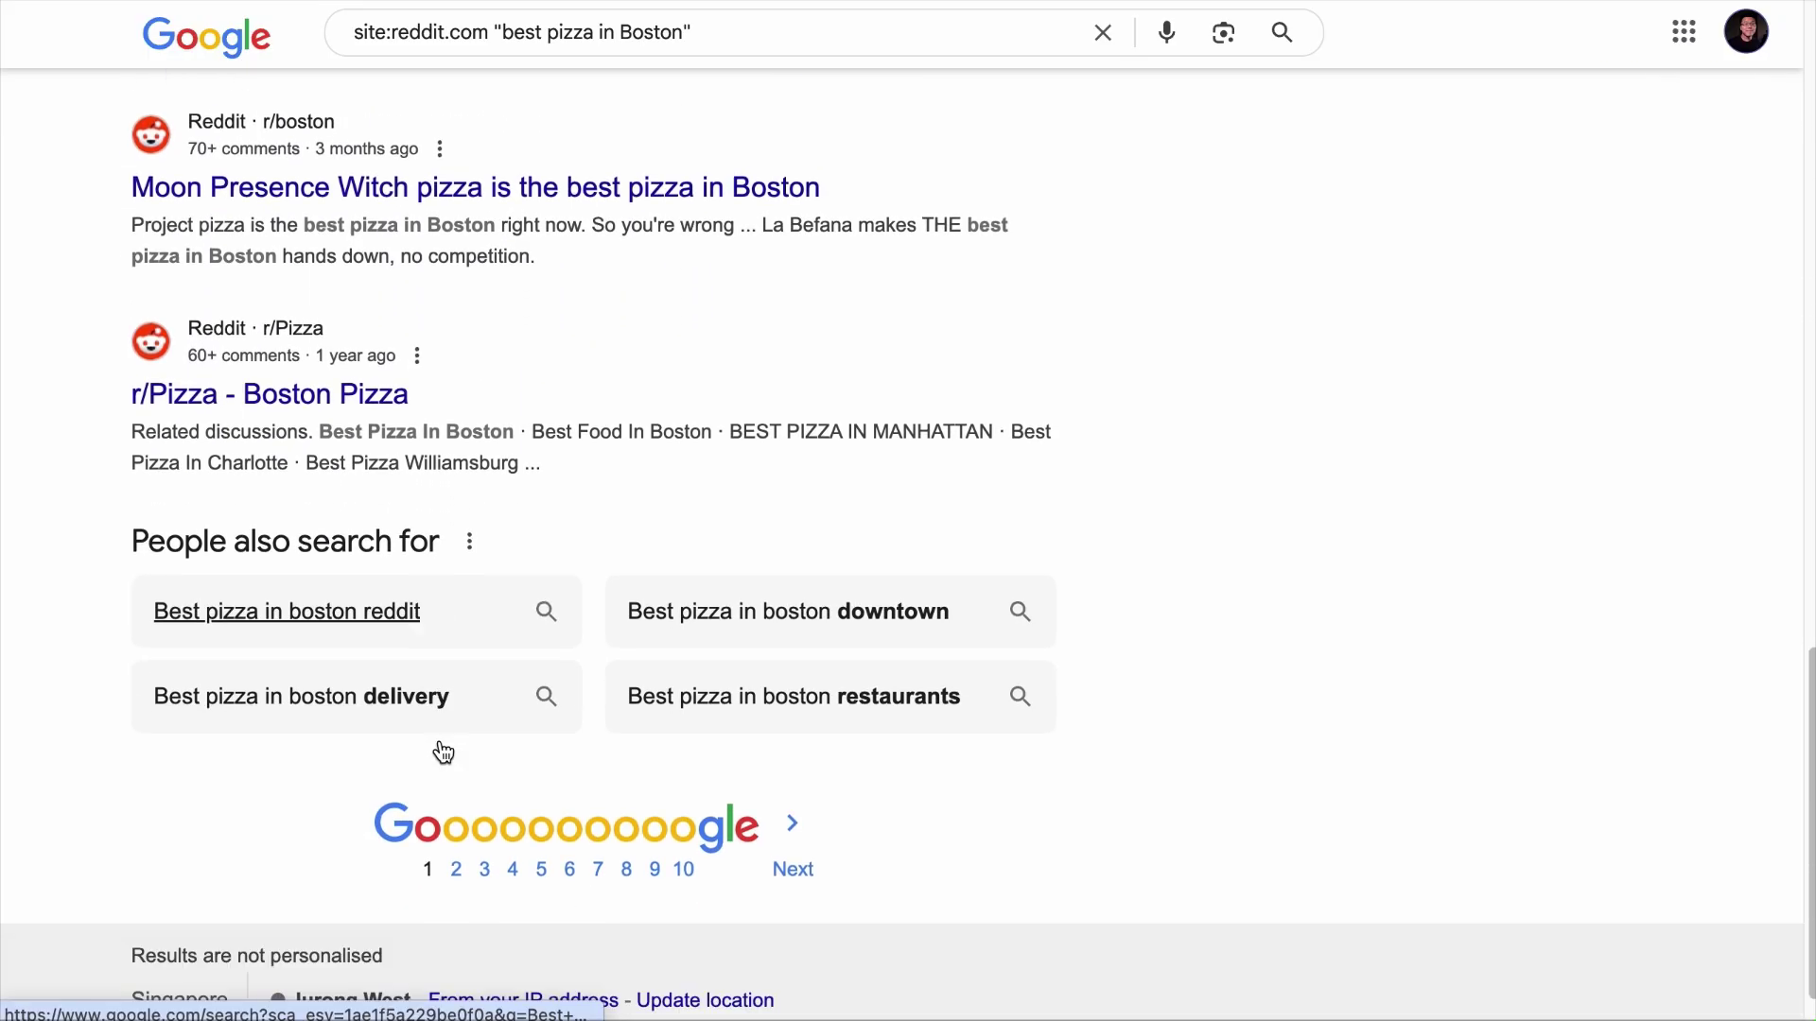
left_click(457, 800)
Browse the Reddit results on pages 3 and 4
scroll(457, 803, "down", 5)
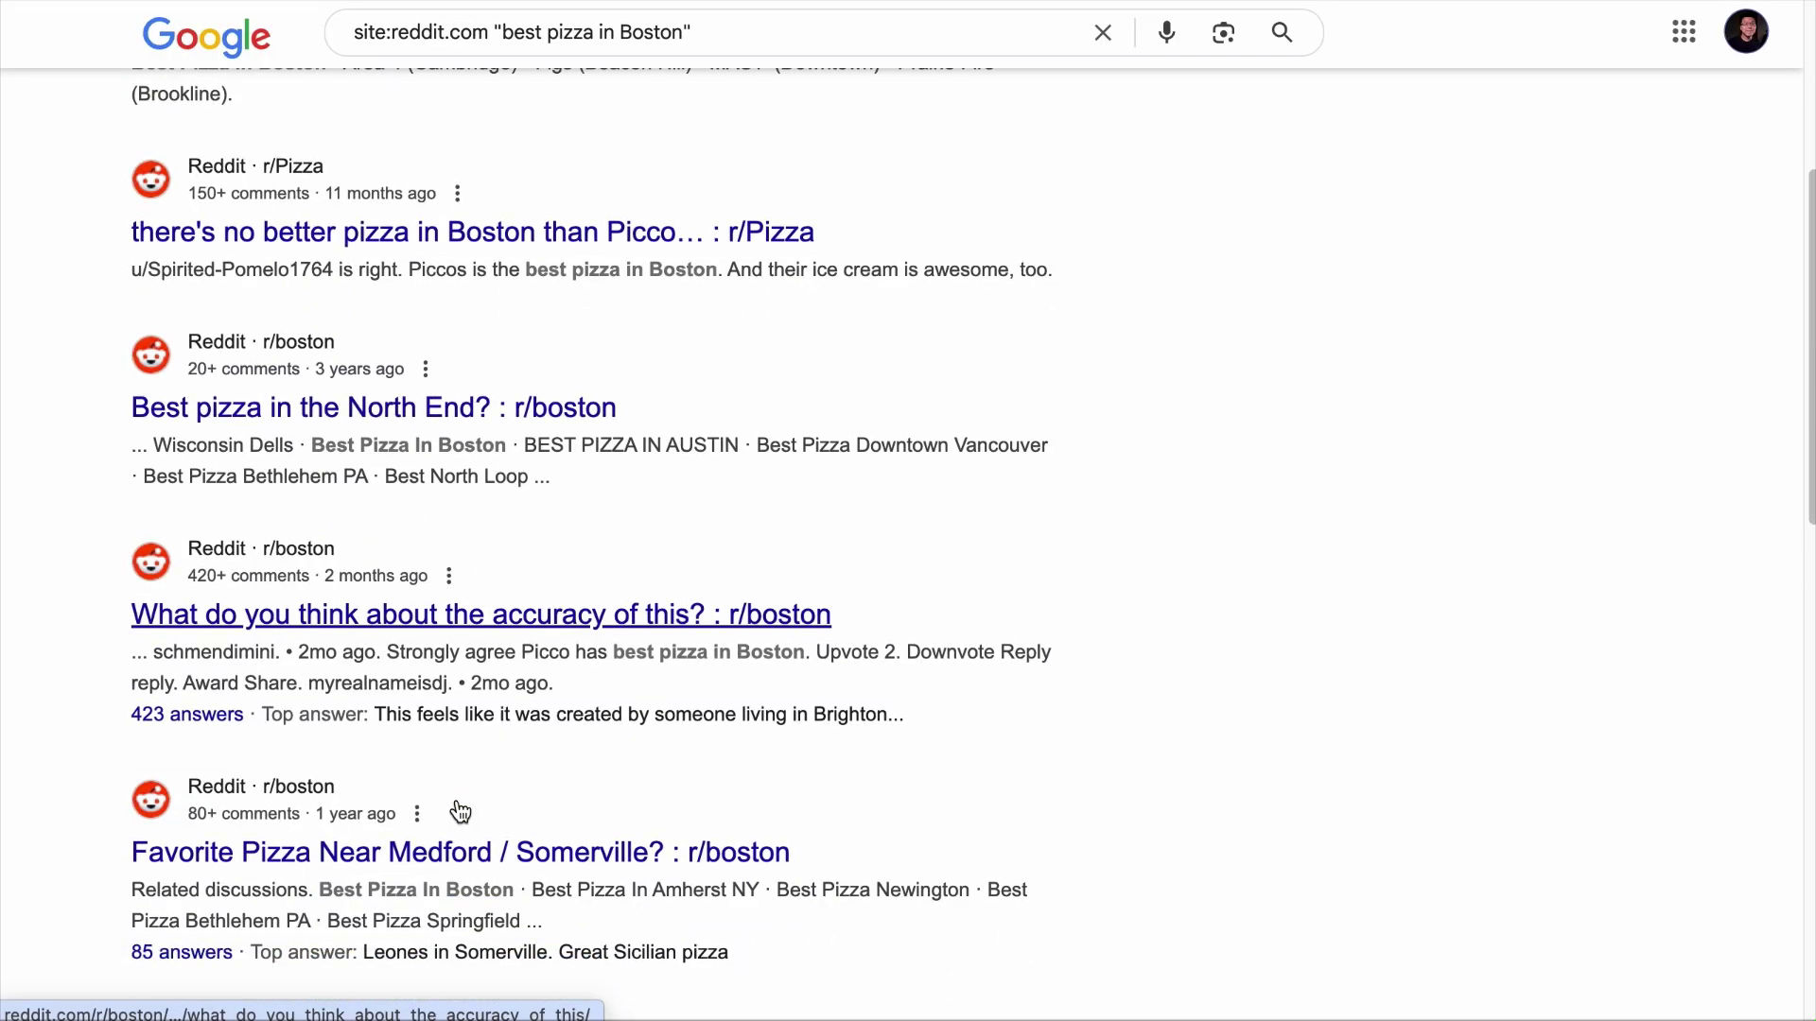
scroll(464, 444, "down", 12)
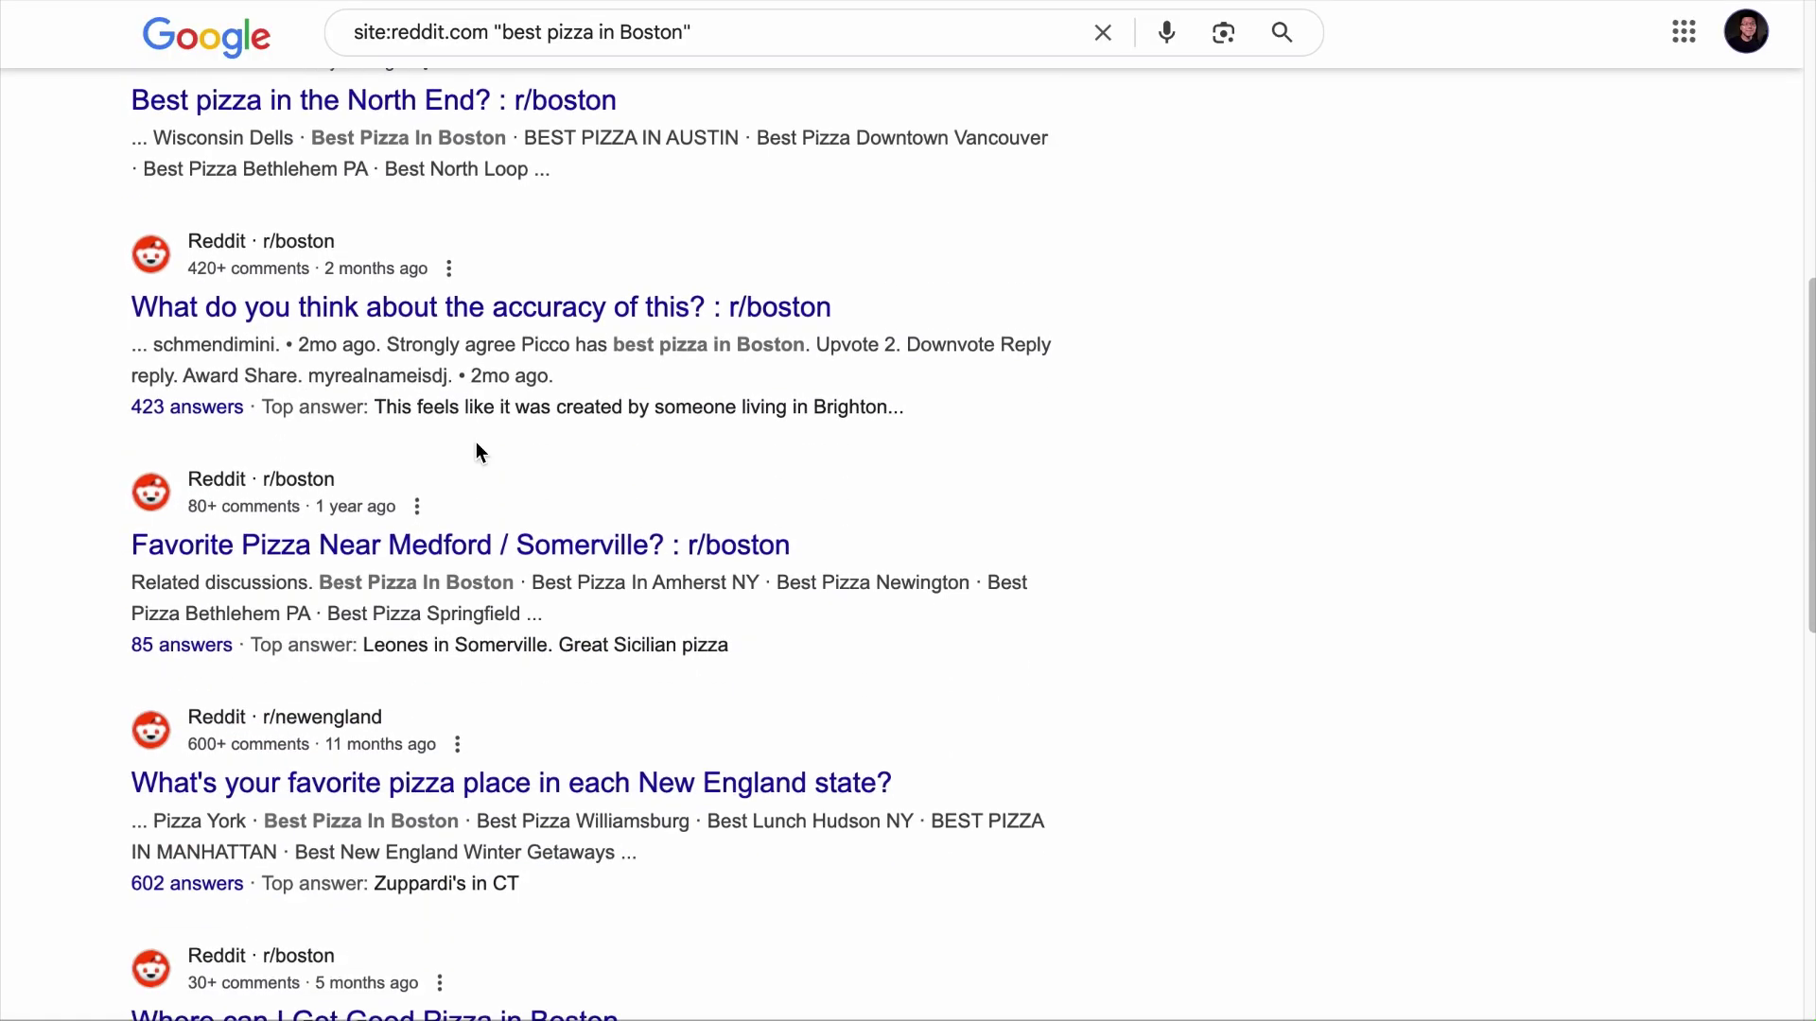
scroll(475, 440, "down", 4)
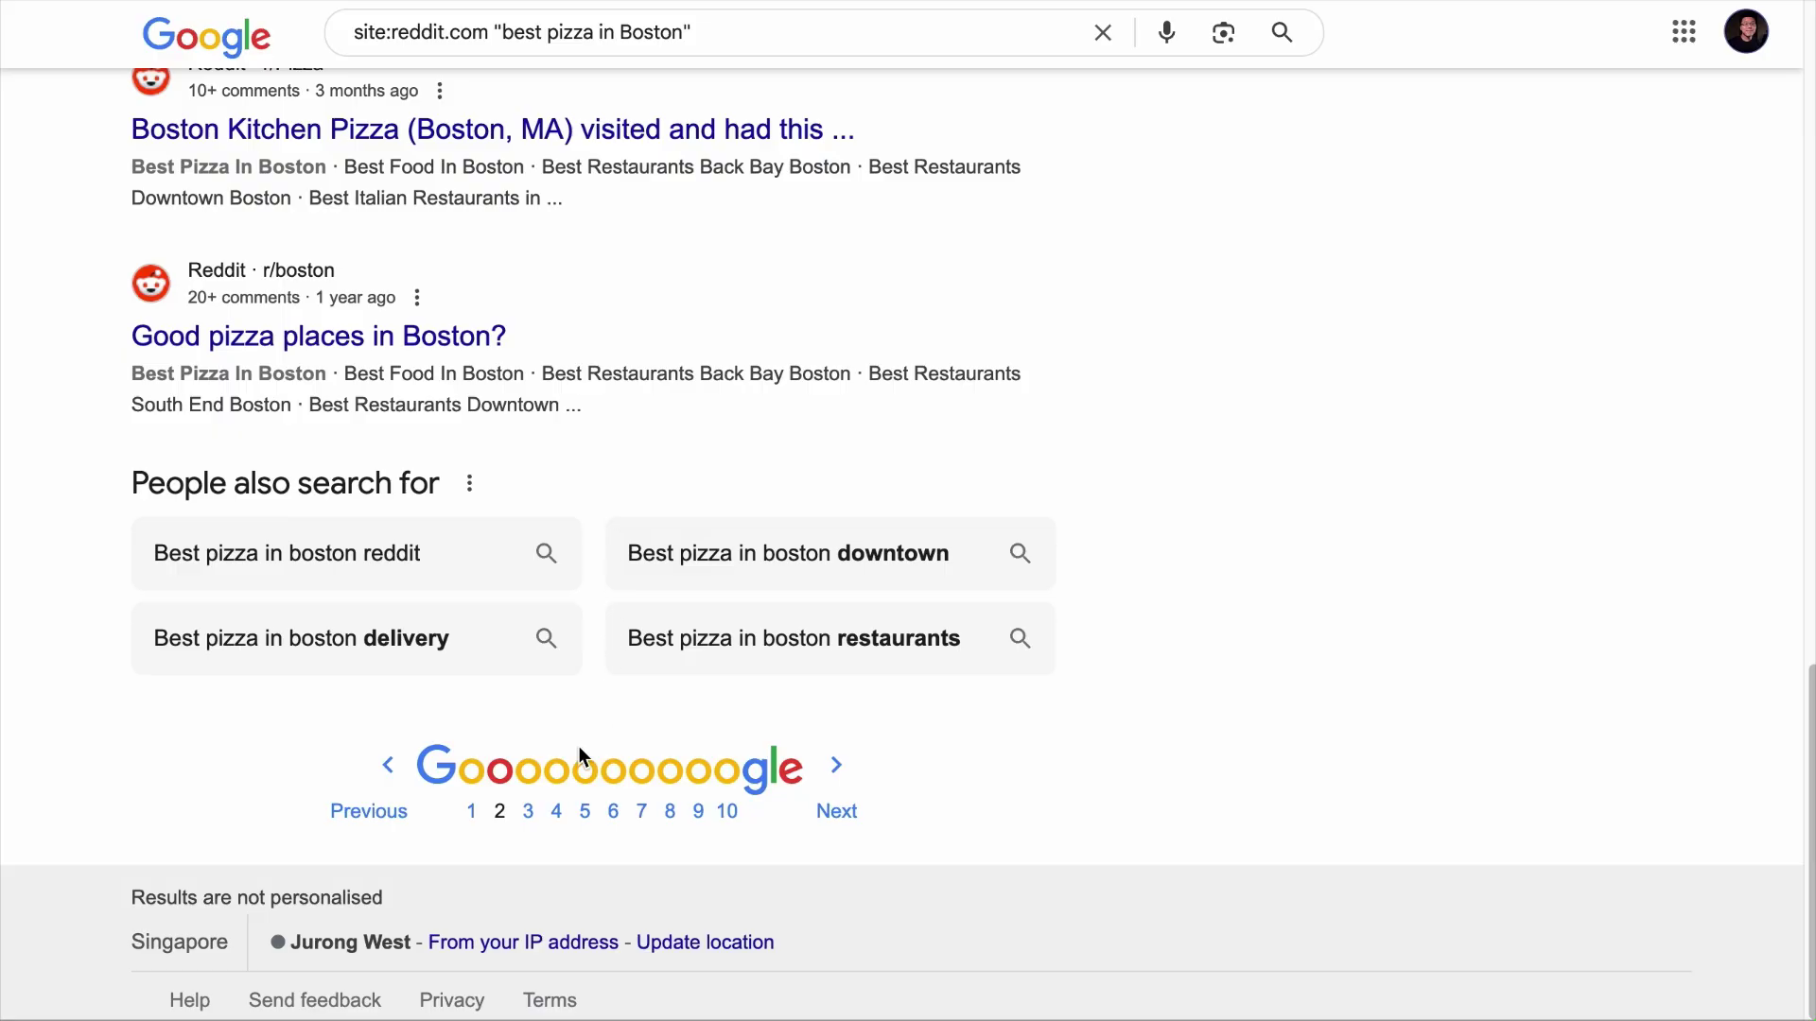
left_click(535, 819)
scroll(535, 809, "down", 5)
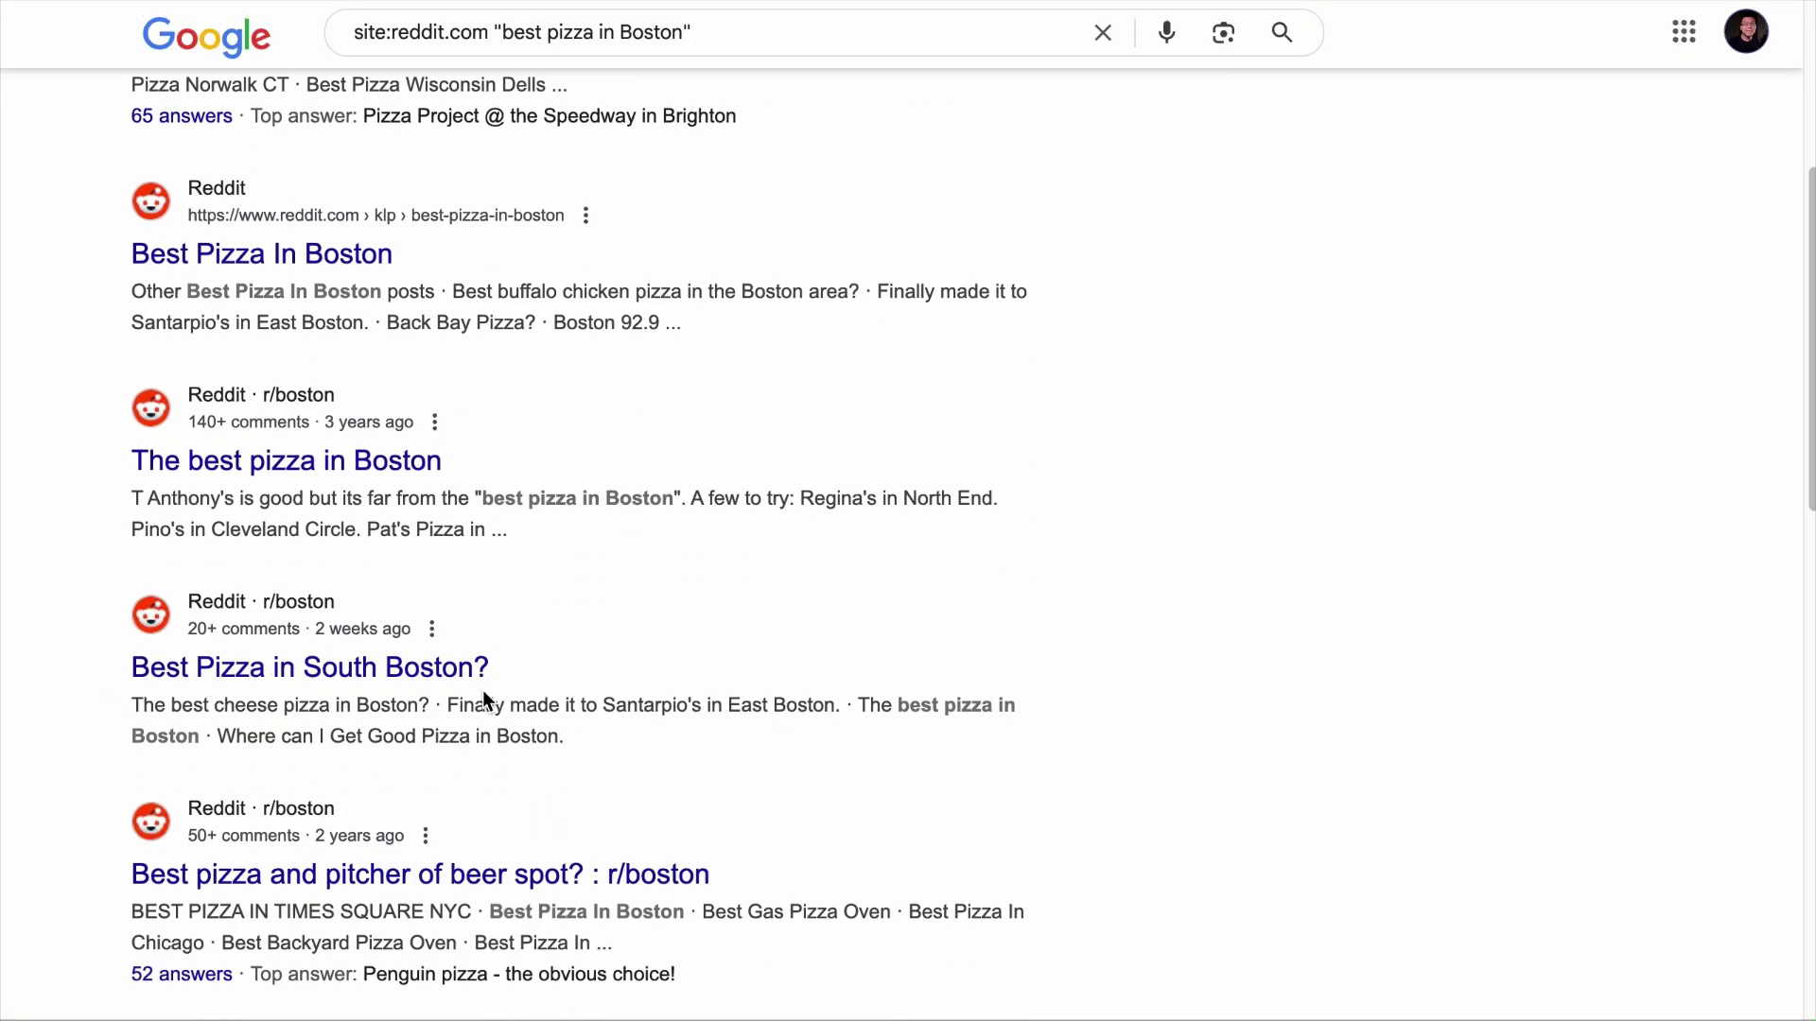
scroll(484, 697, "down", 15)
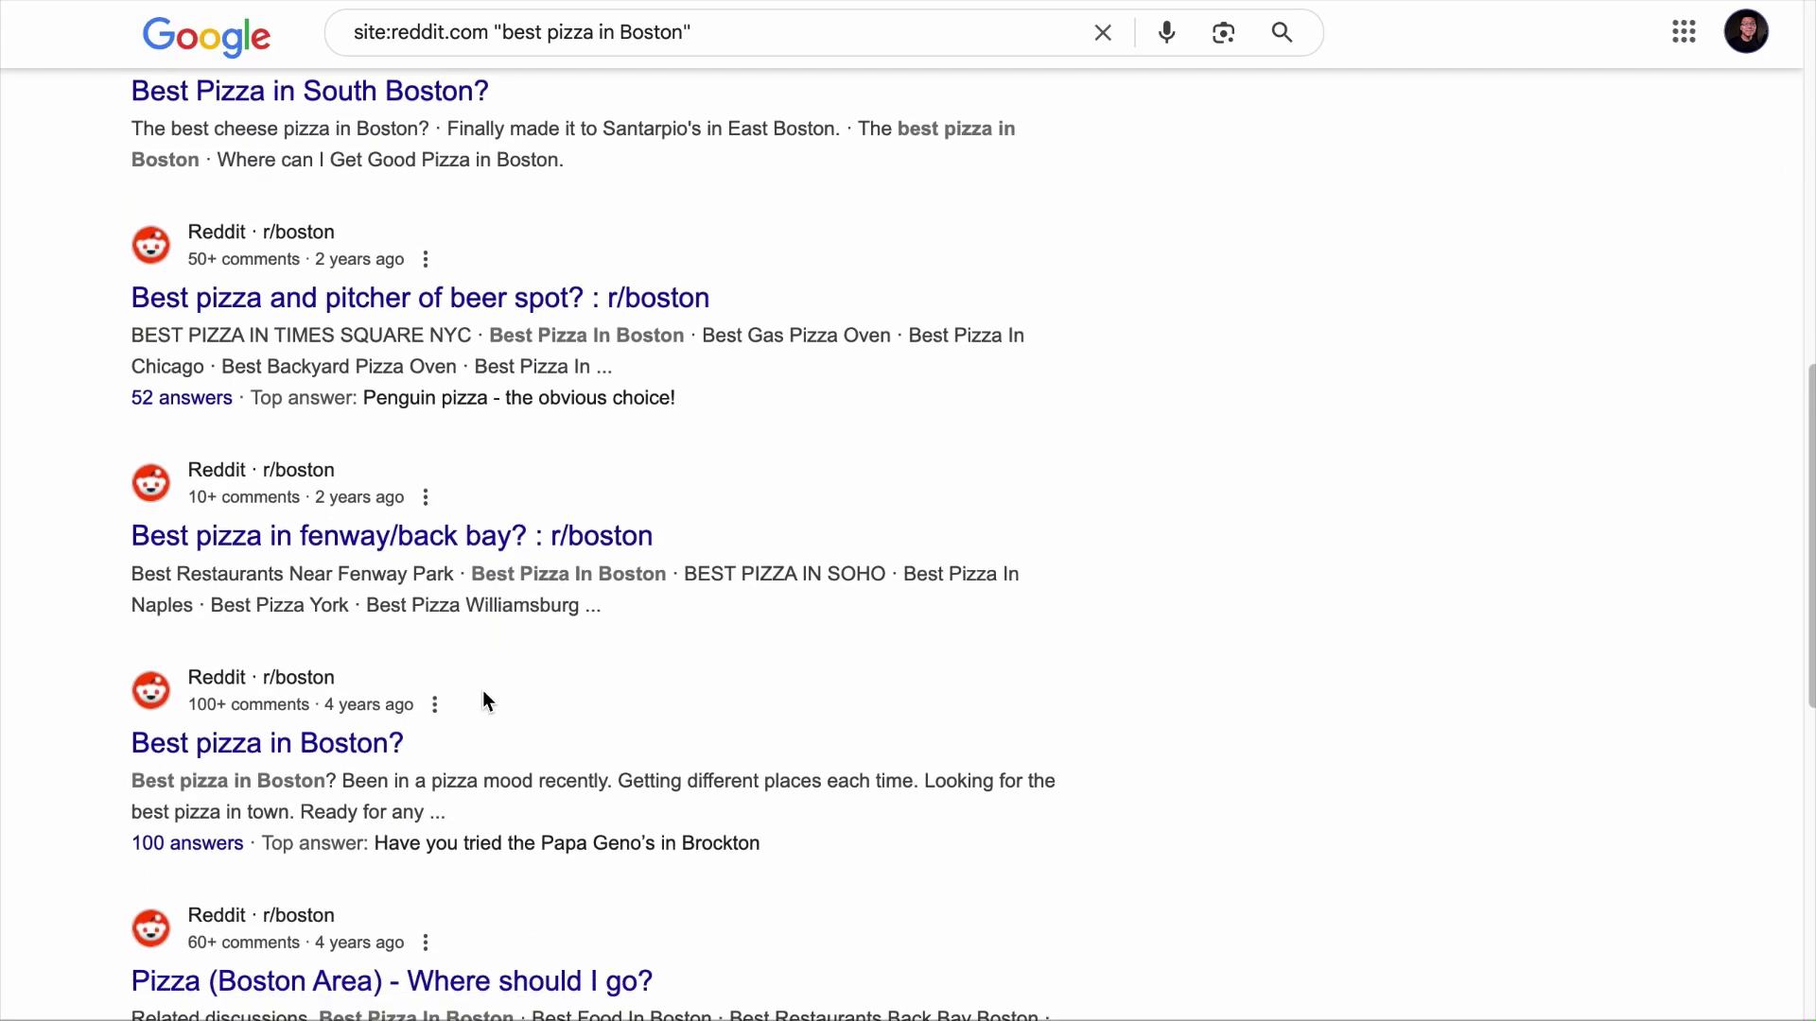
left_click(557, 796)
scroll(564, 810, "down", 2)
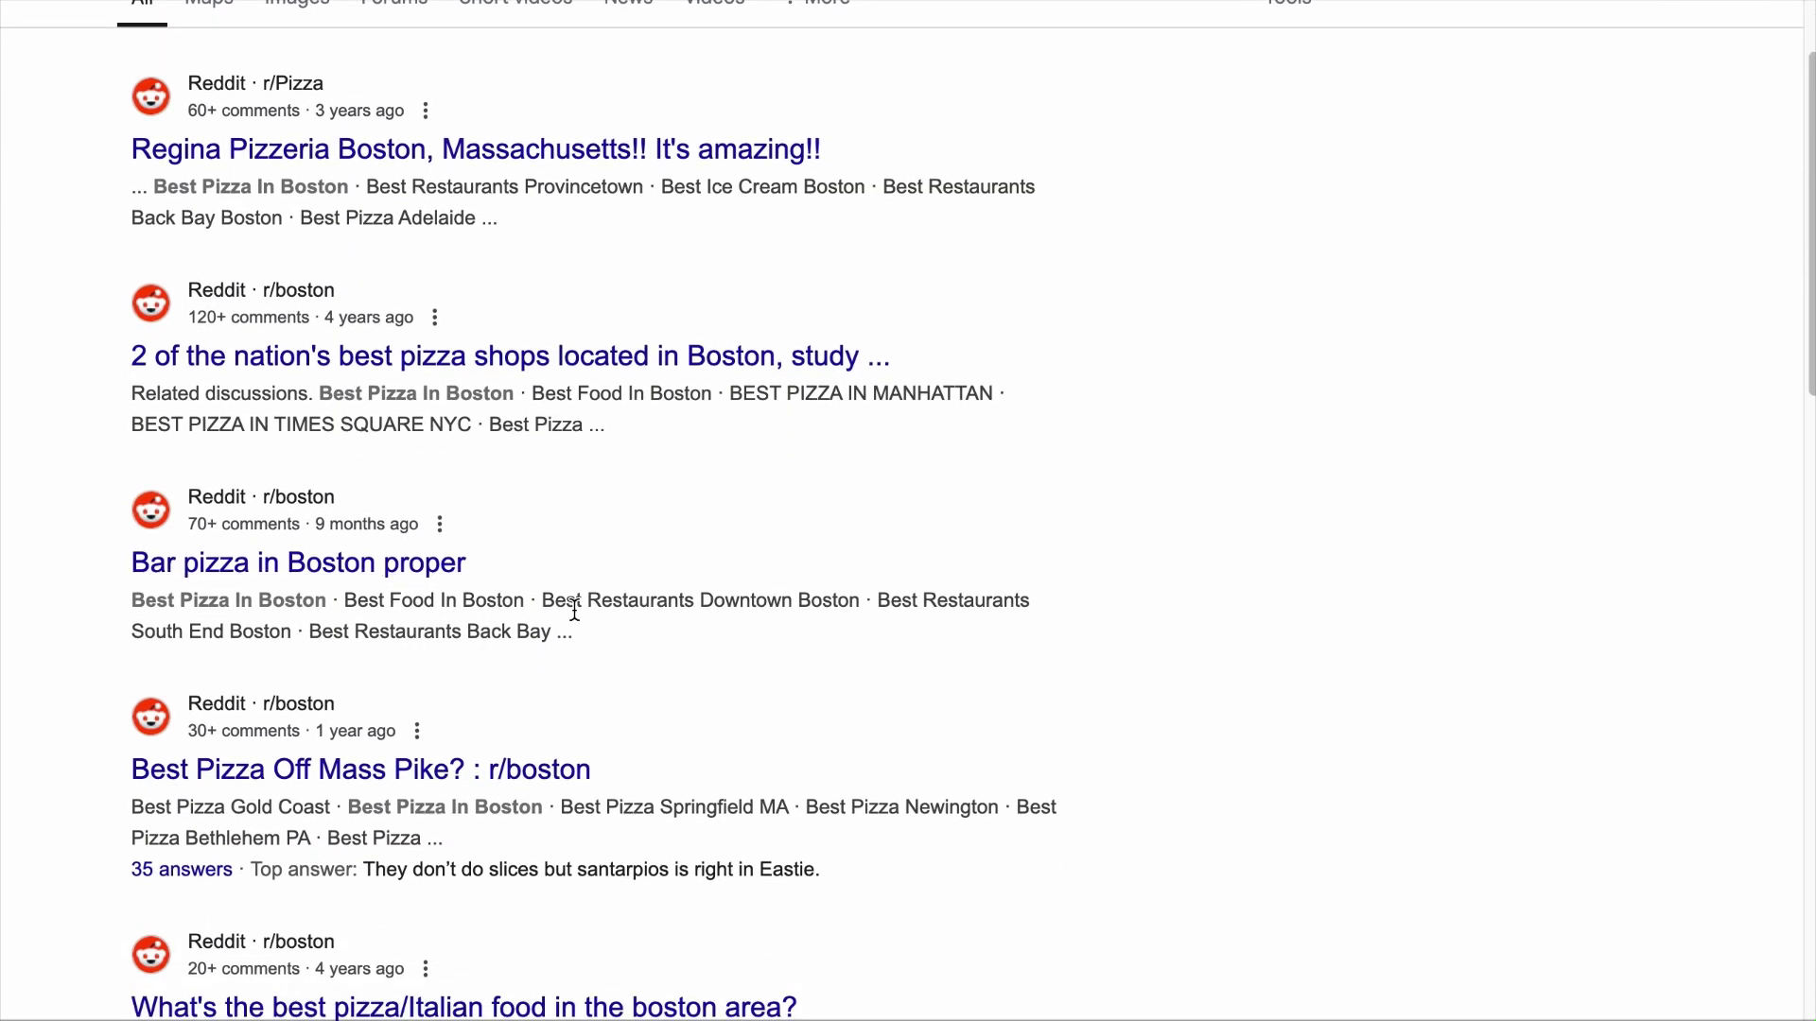
scroll(575, 610, "down", 3)
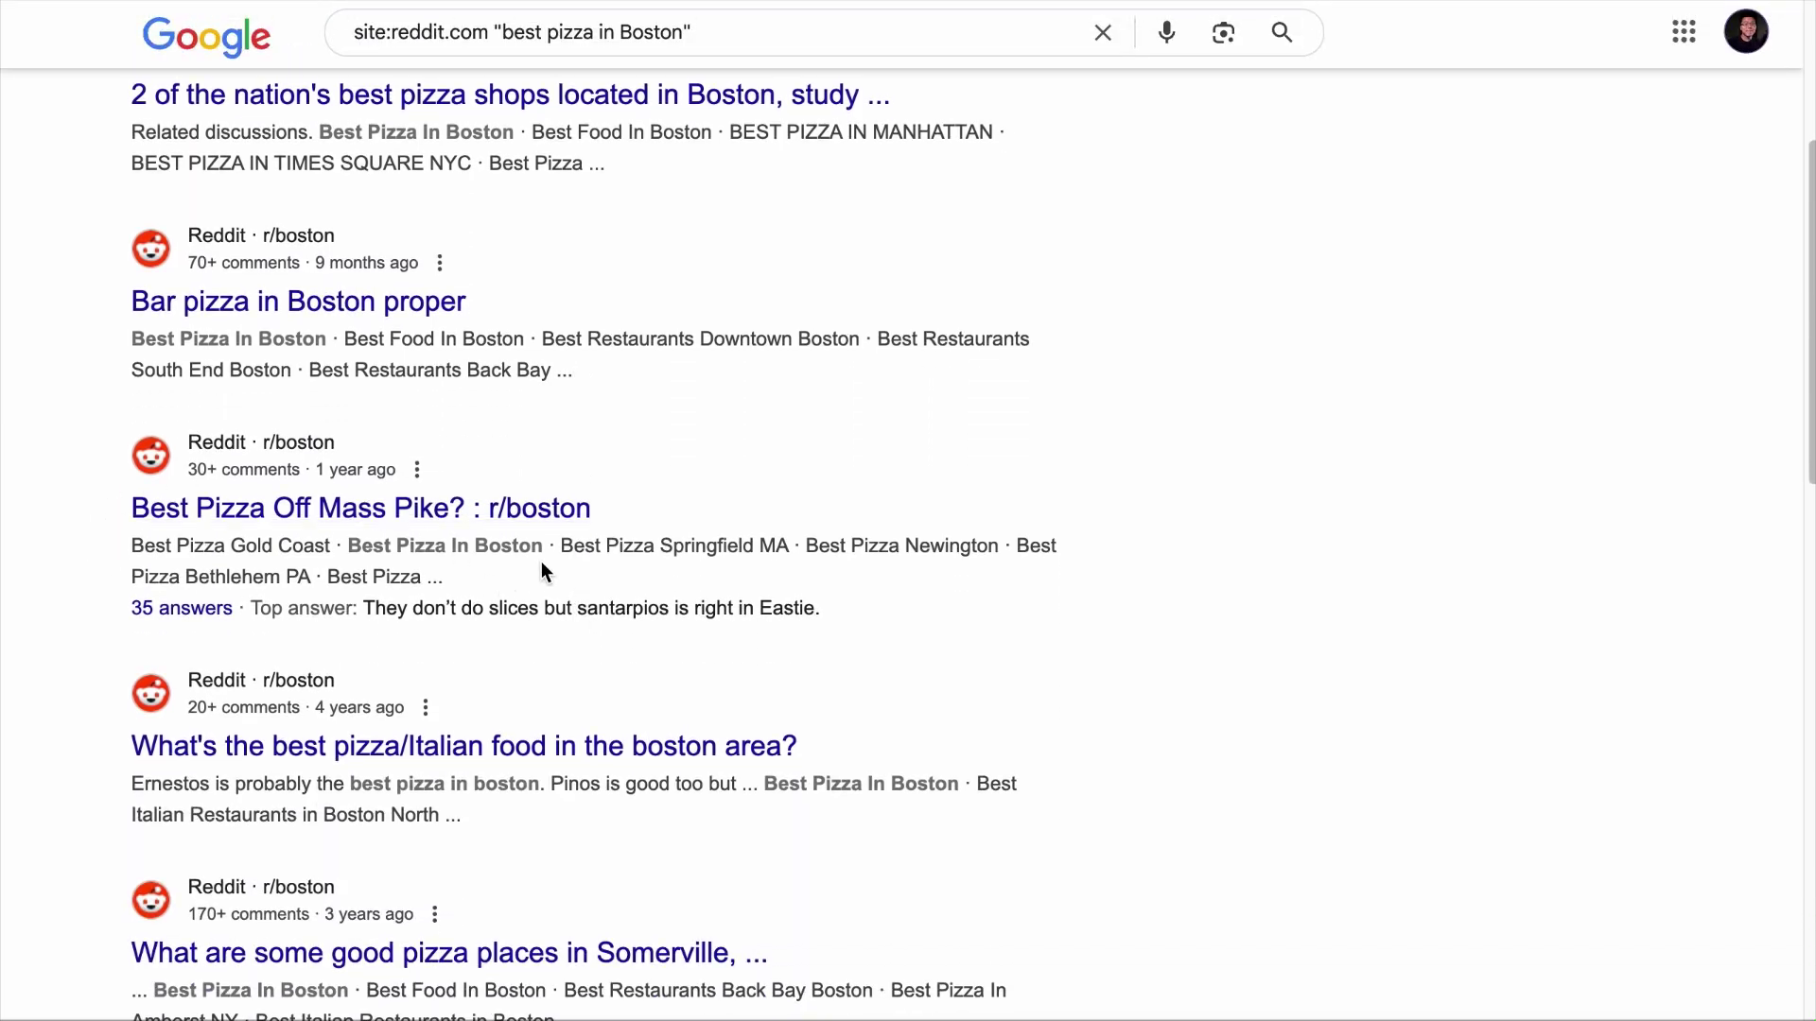
scroll(685, 635, "down", 7)
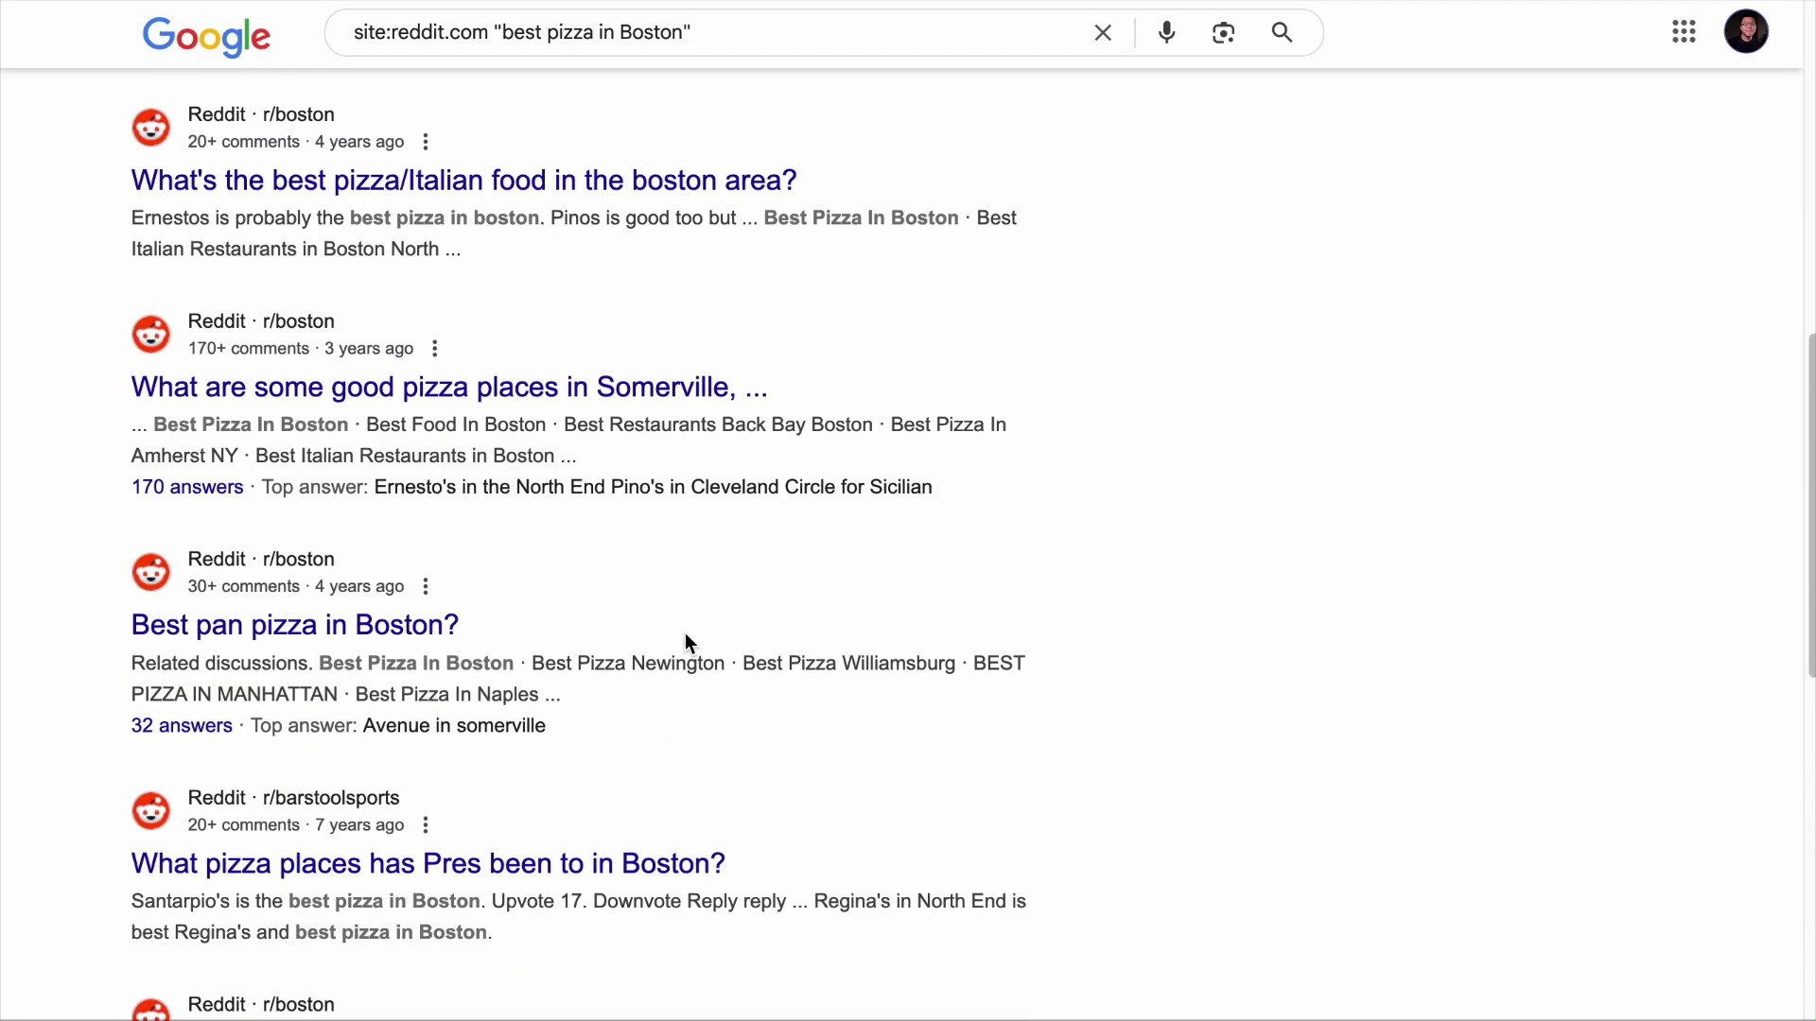
scroll(685, 633, "down", 10)
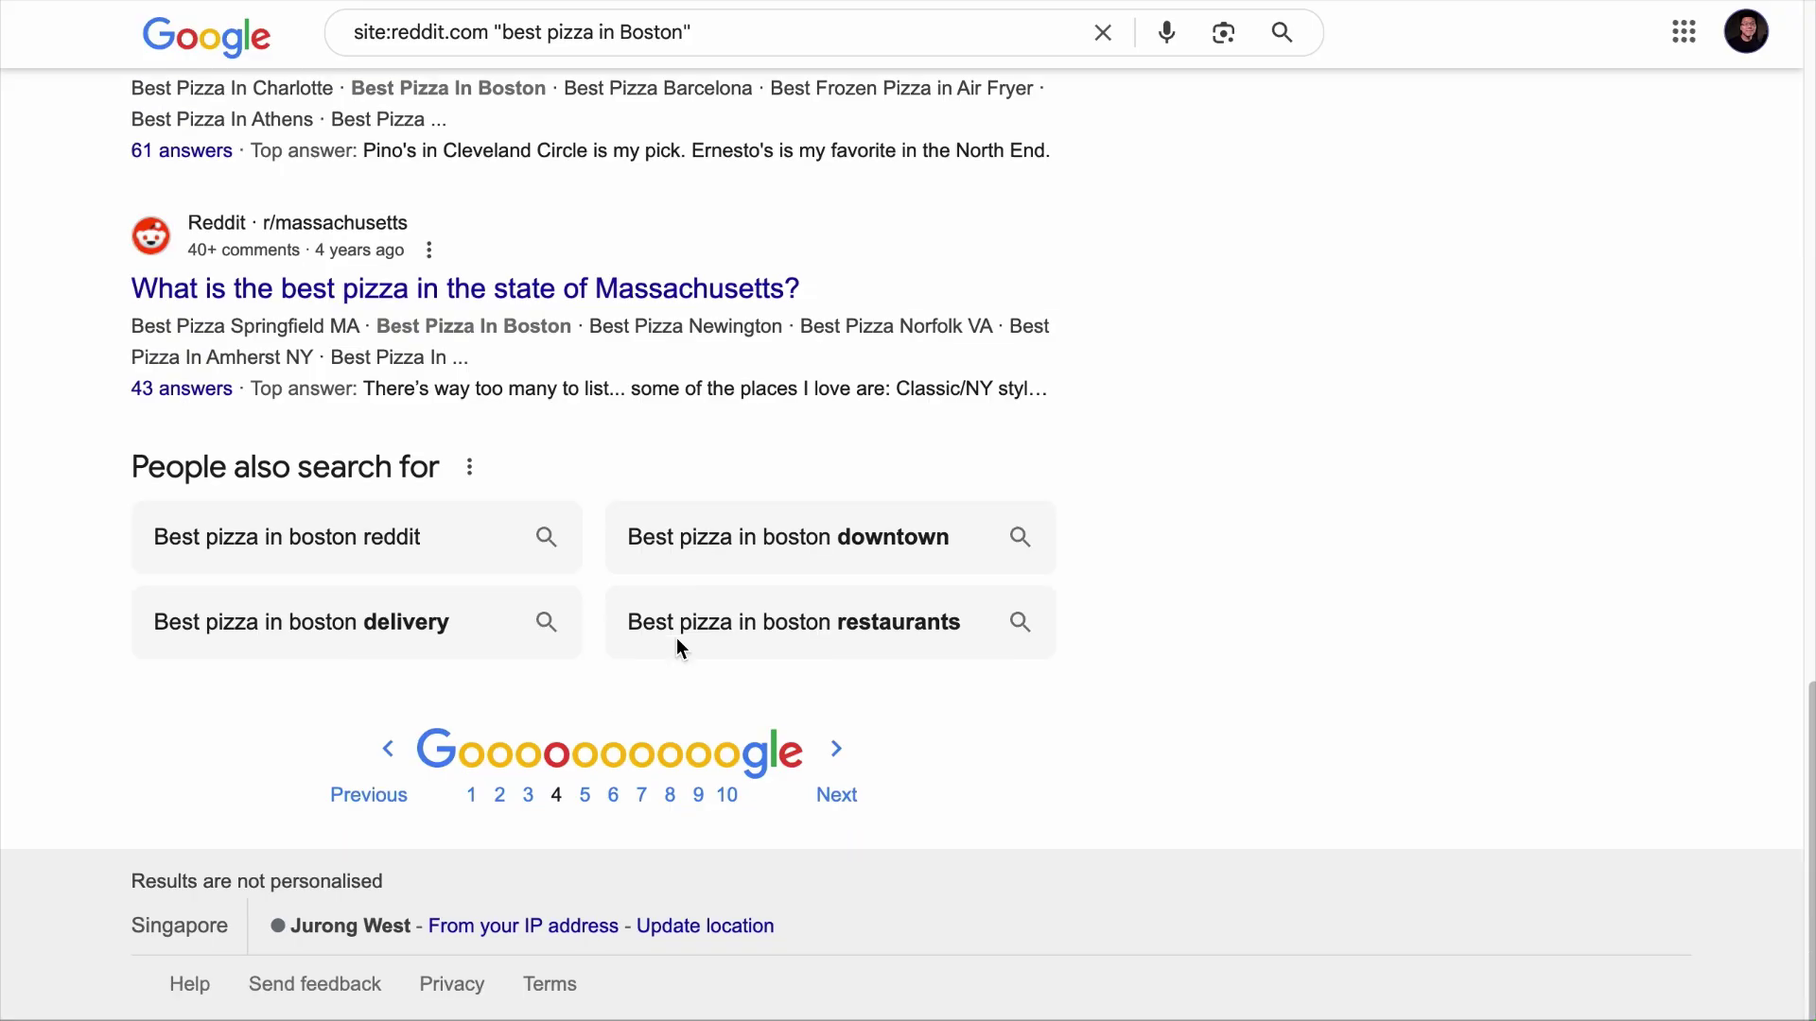
Go back to results page 1, then jump to page 3
left_click(482, 800)
scroll(482, 800, "down", 12)
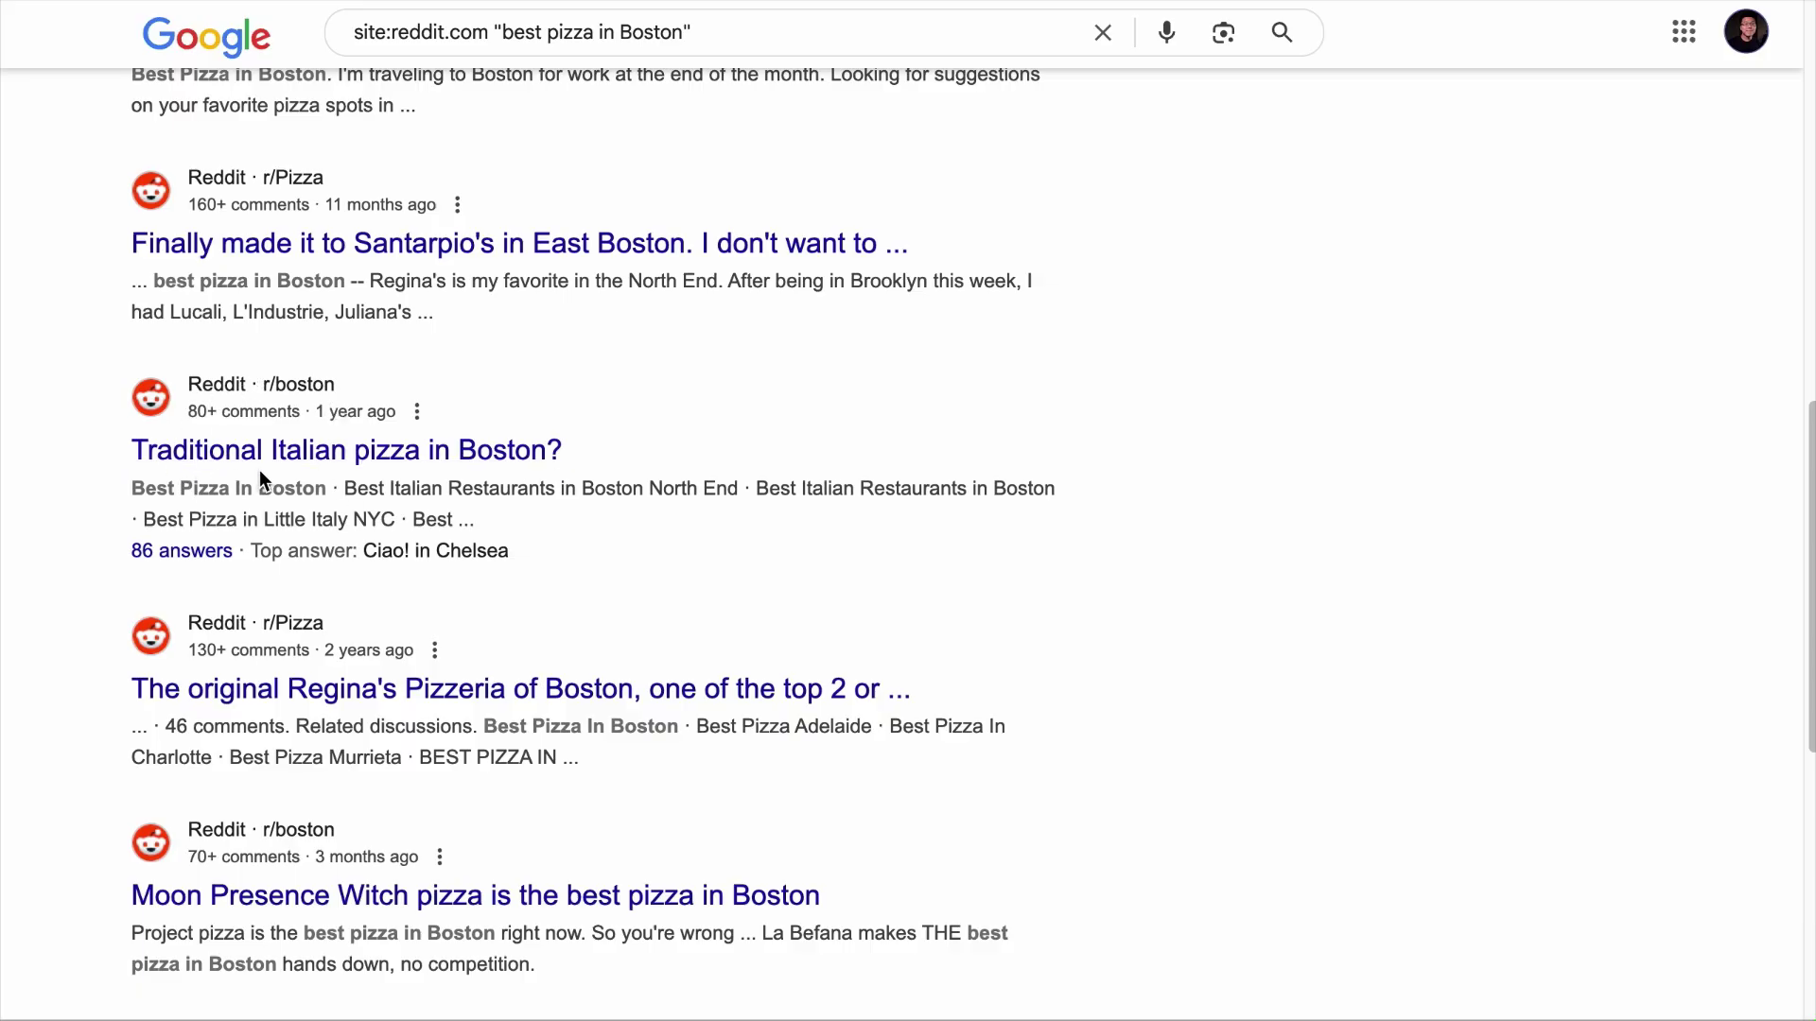
scroll(298, 593, "down", 6)
scroll(299, 593, "down", 3)
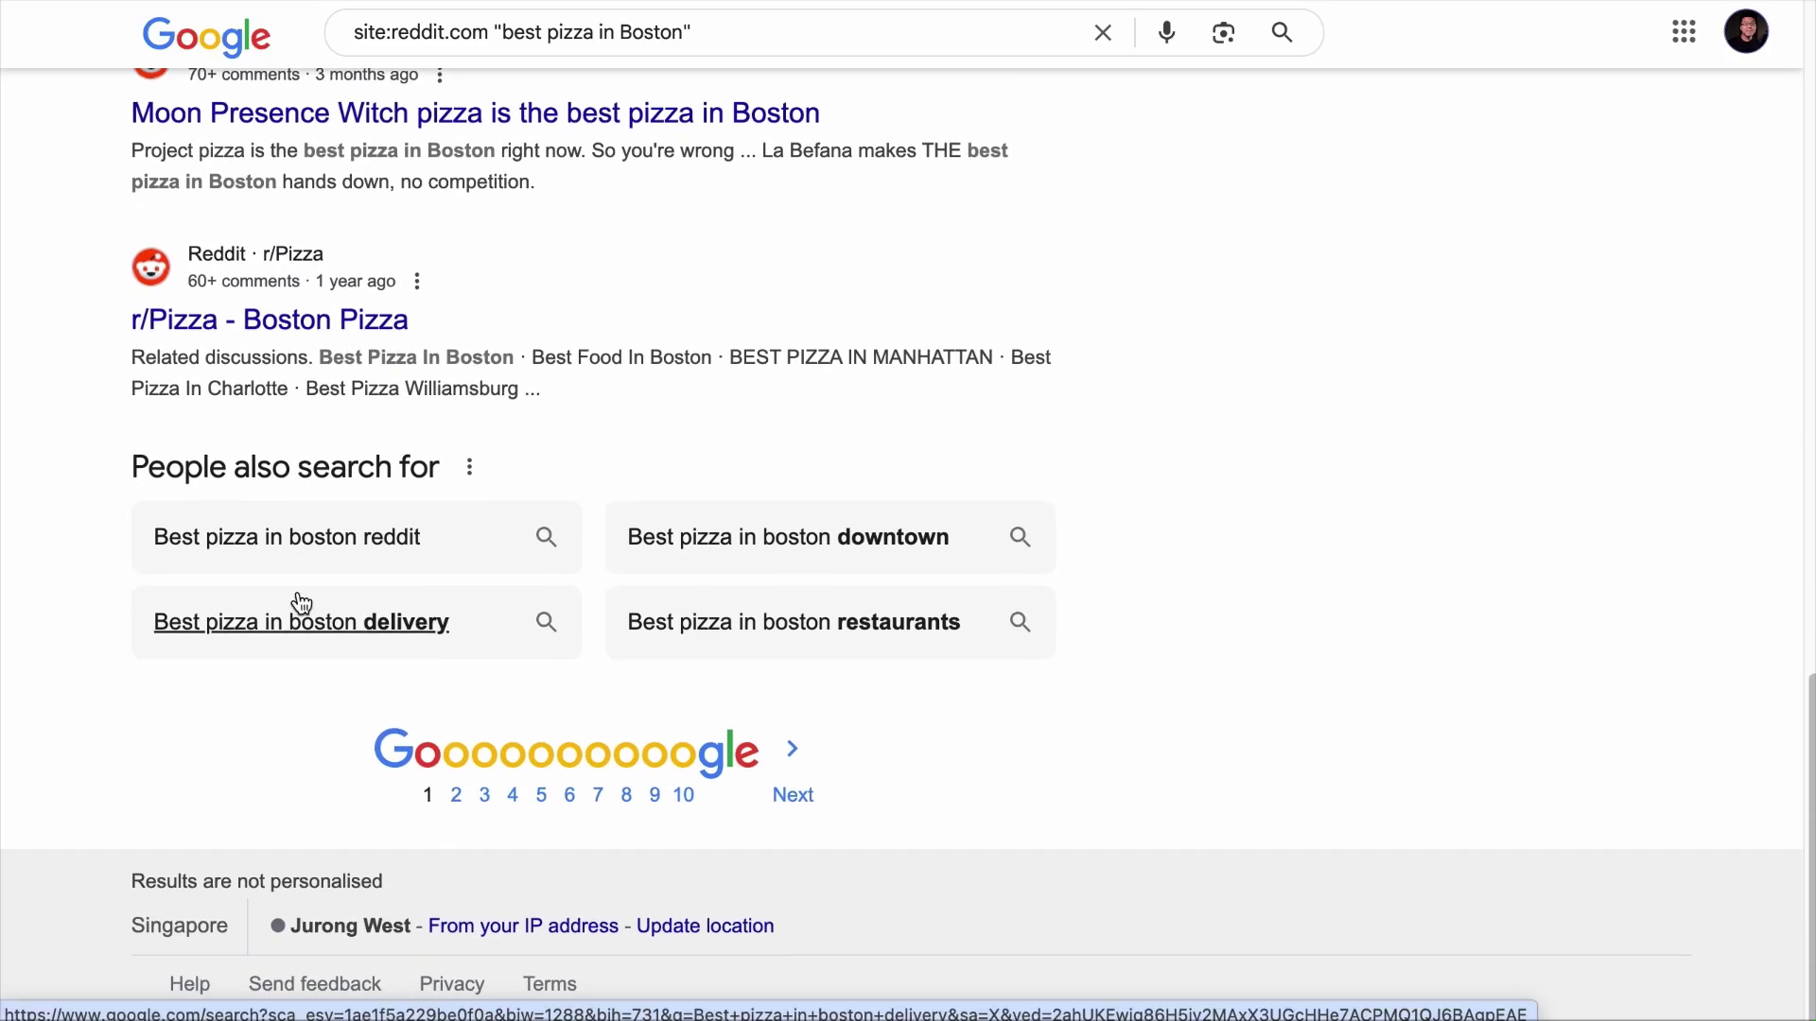
left_click(484, 796)
scroll(544, 808, "down", 5)
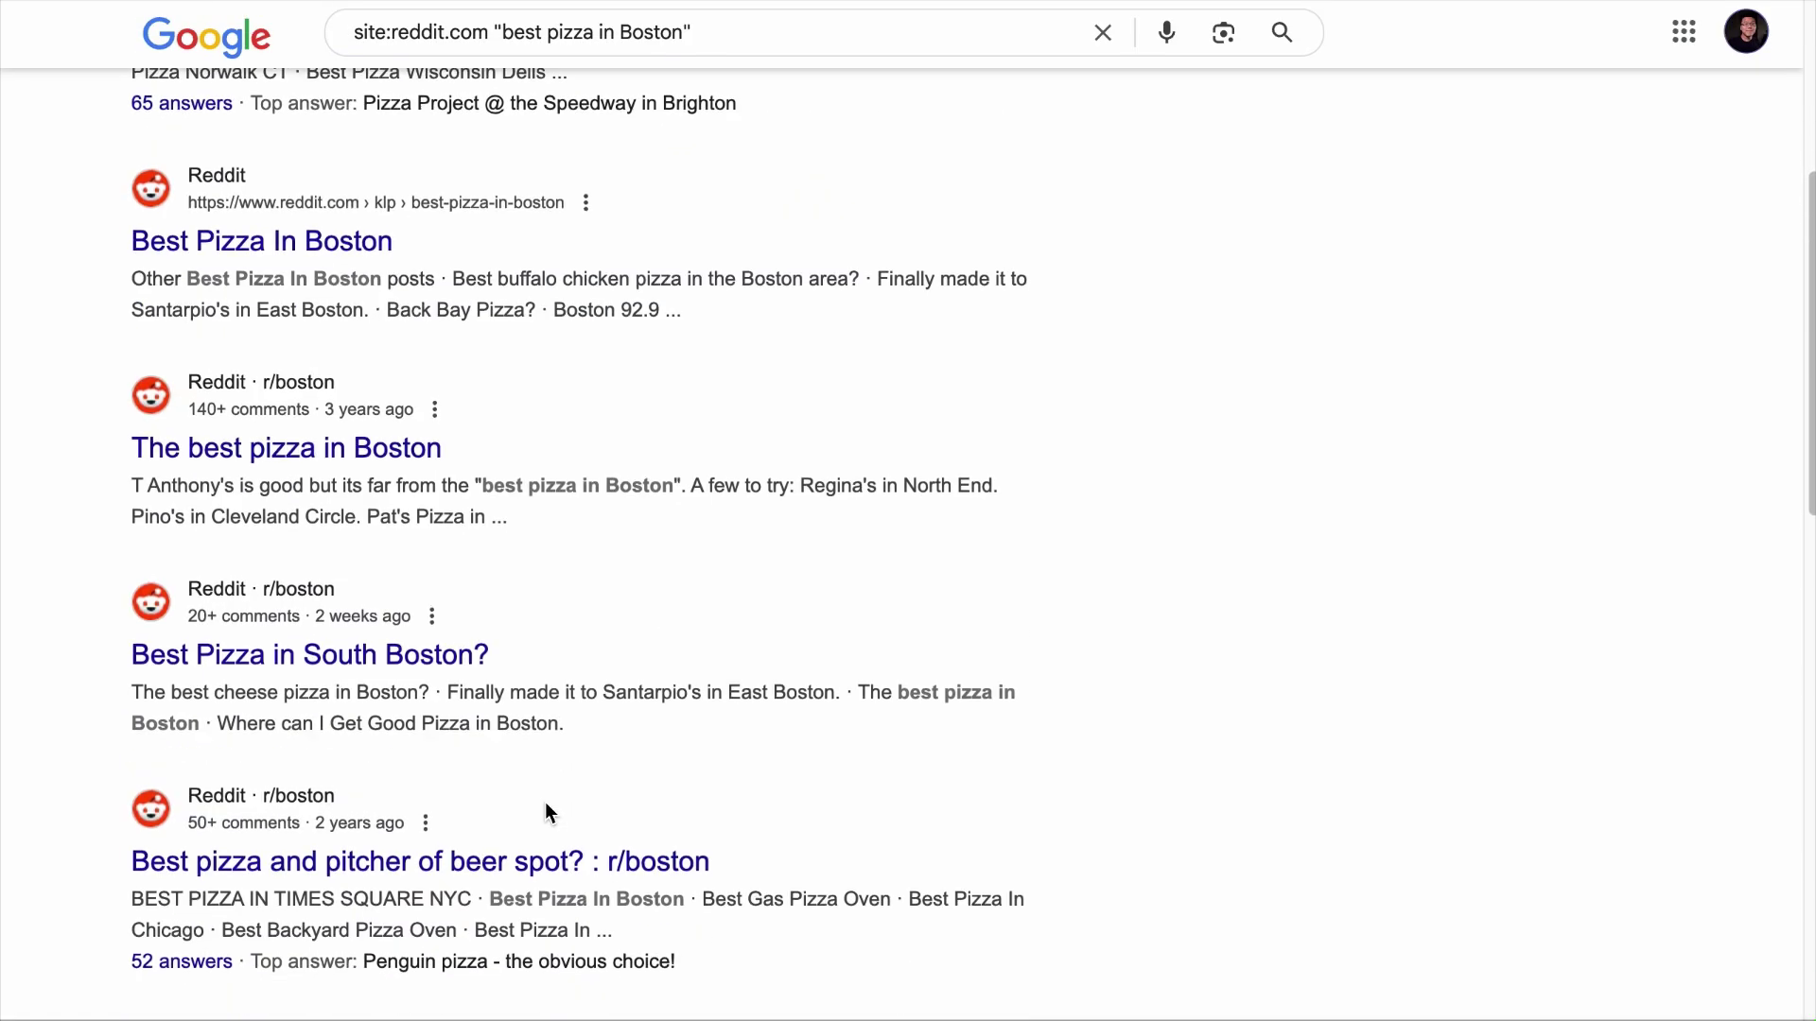
scroll(544, 802, "down", 2)
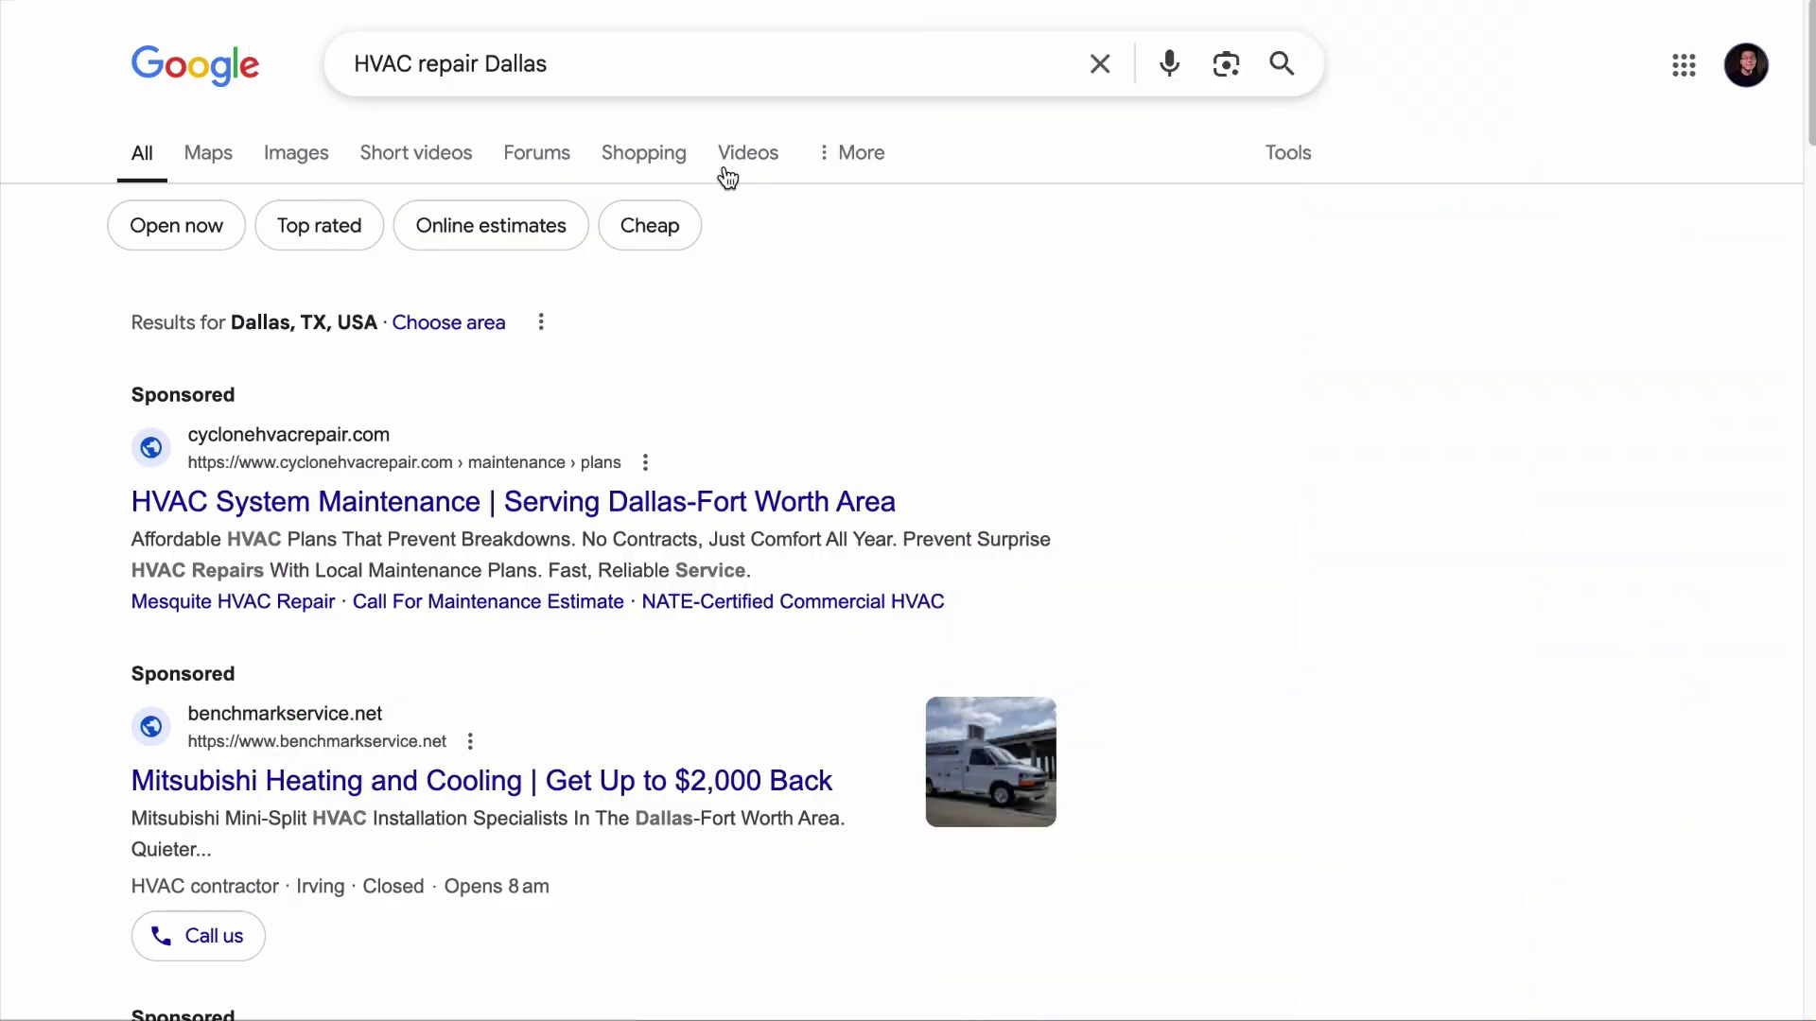
Select the Rescue Air and Plumbing name in the Dallas HVAC Businesses list
triple_click(527, 61)
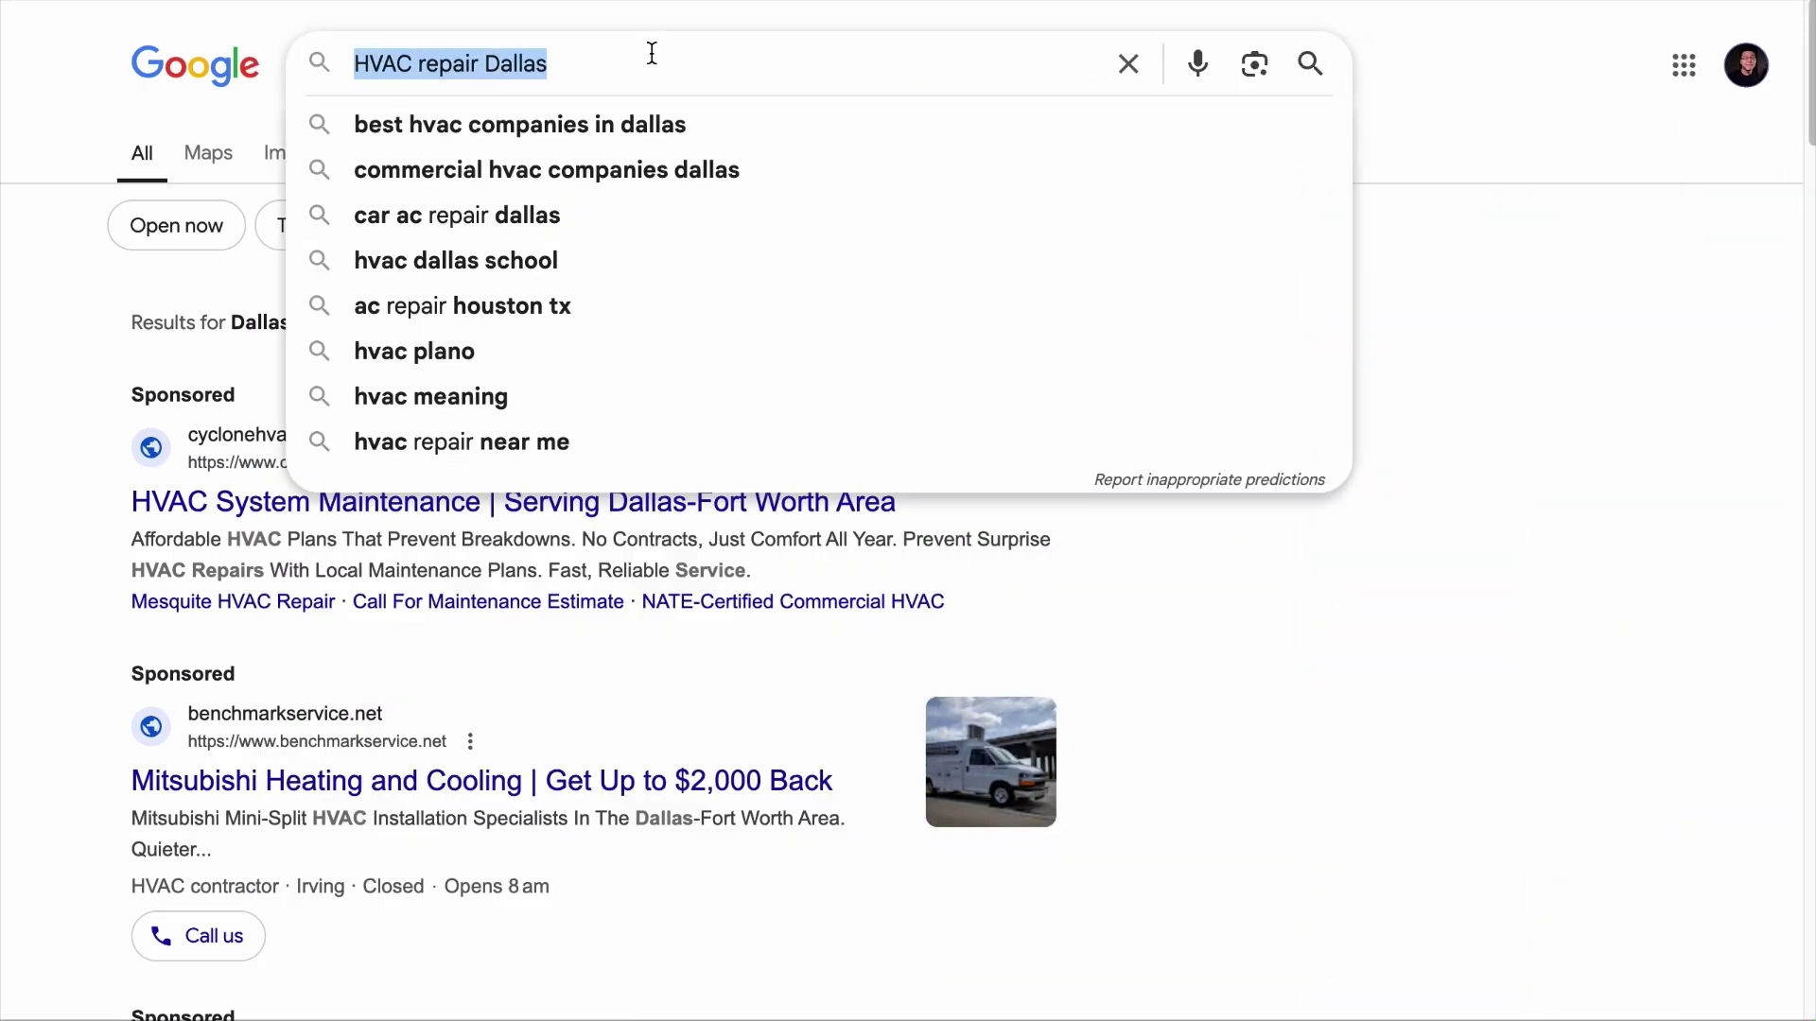
left_click(1318, 541)
scroll(1318, 541, "down", 8)
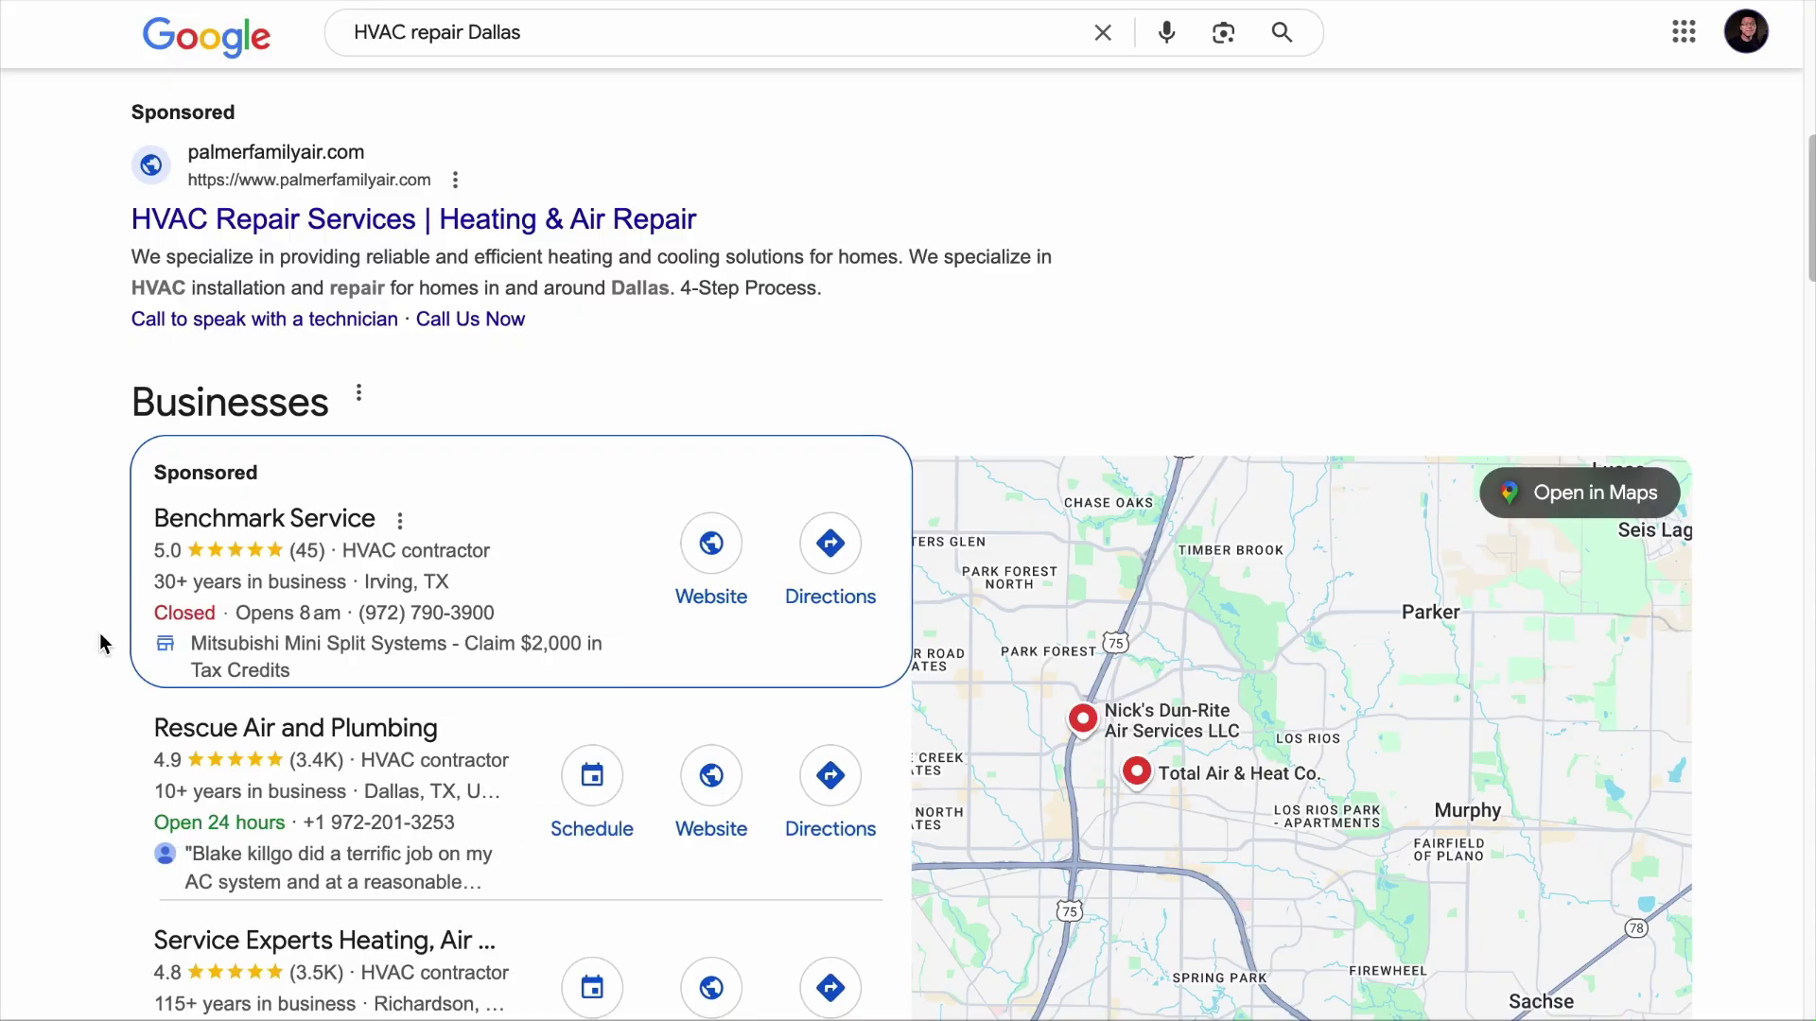
scroll(117, 642, "down", 5)
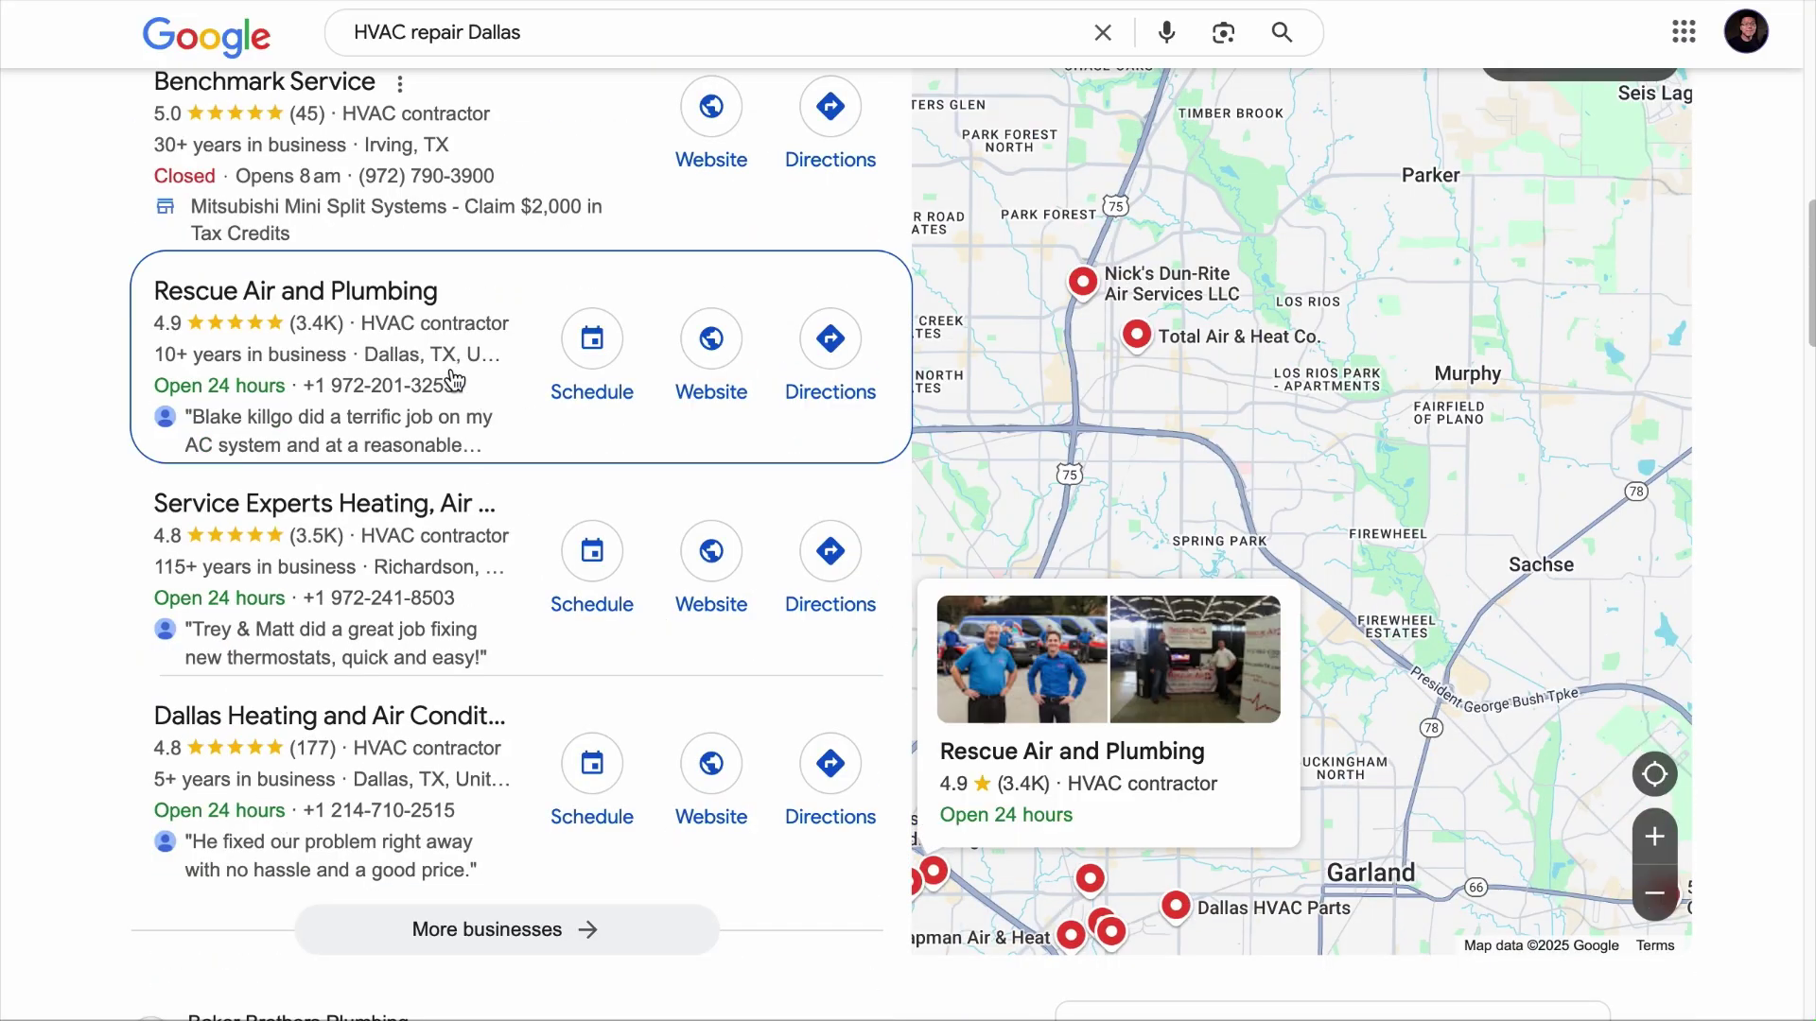
left_click_drag(149, 298, 466, 299)
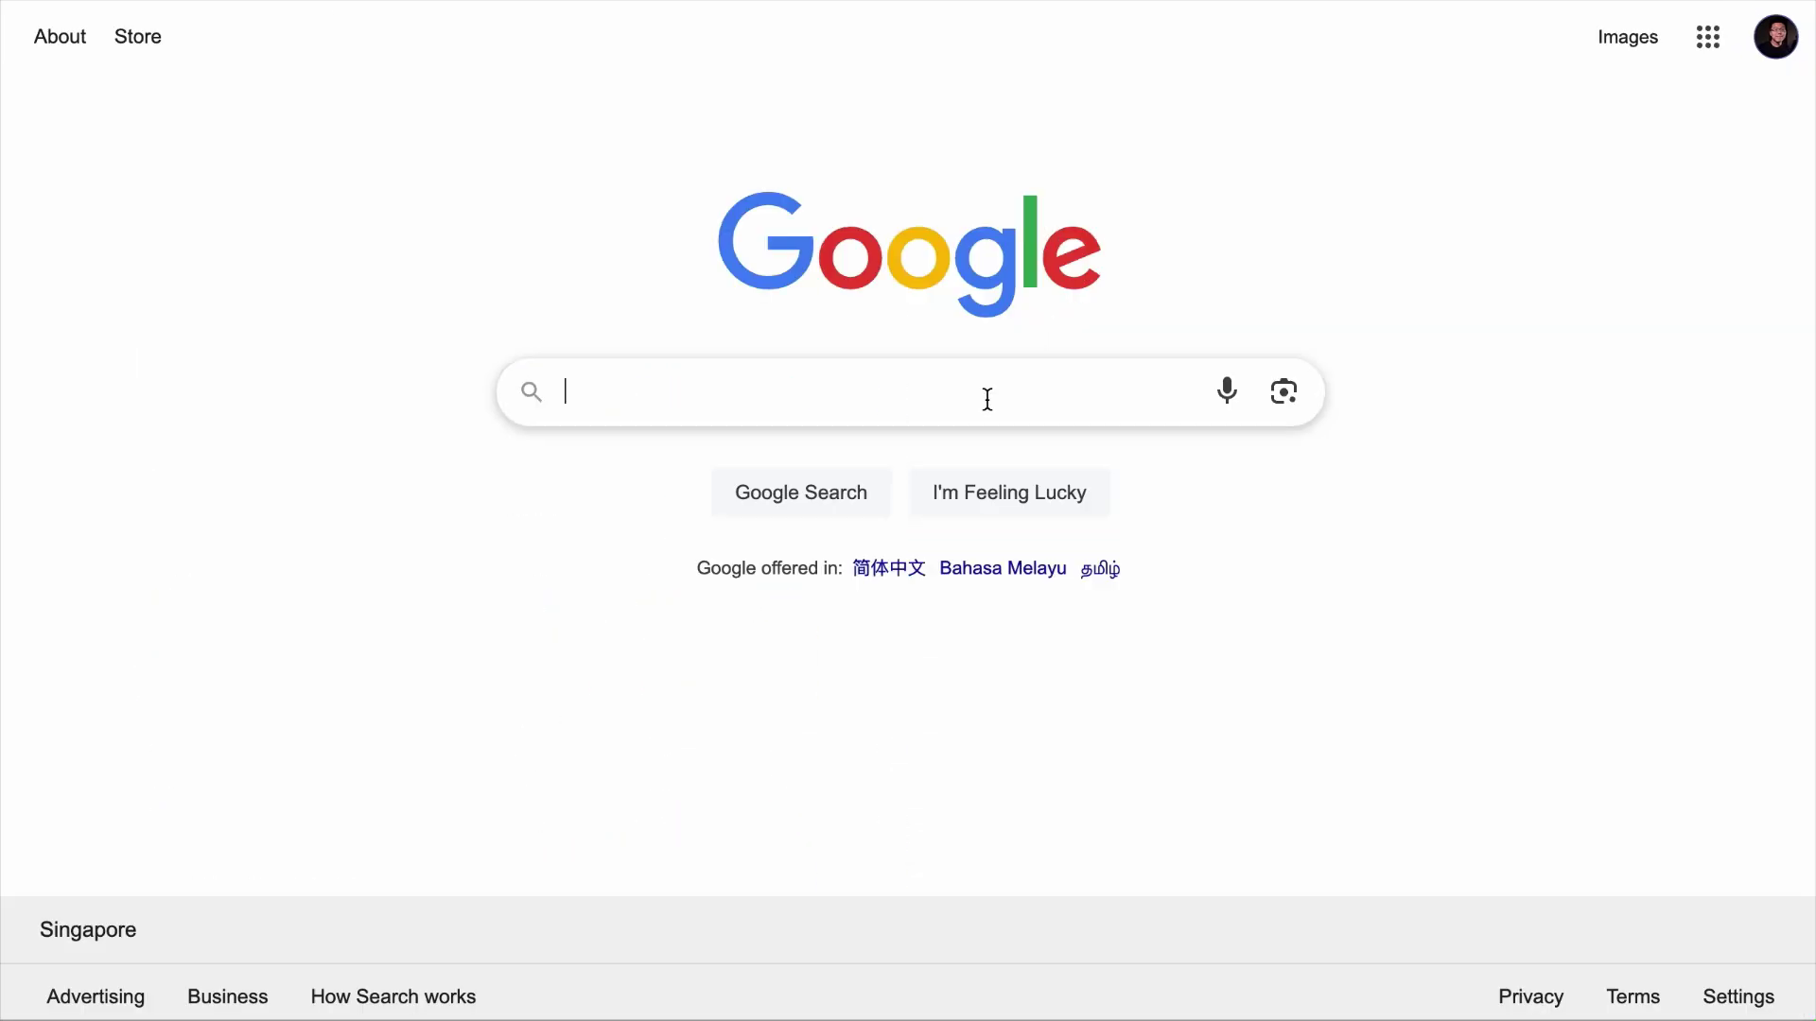
Search 'Rescue Air and Plumbing Yelp' and open the business's Yelp listing
type("Rescue Air and Plumbing")
type("Yelp")
key("Return")
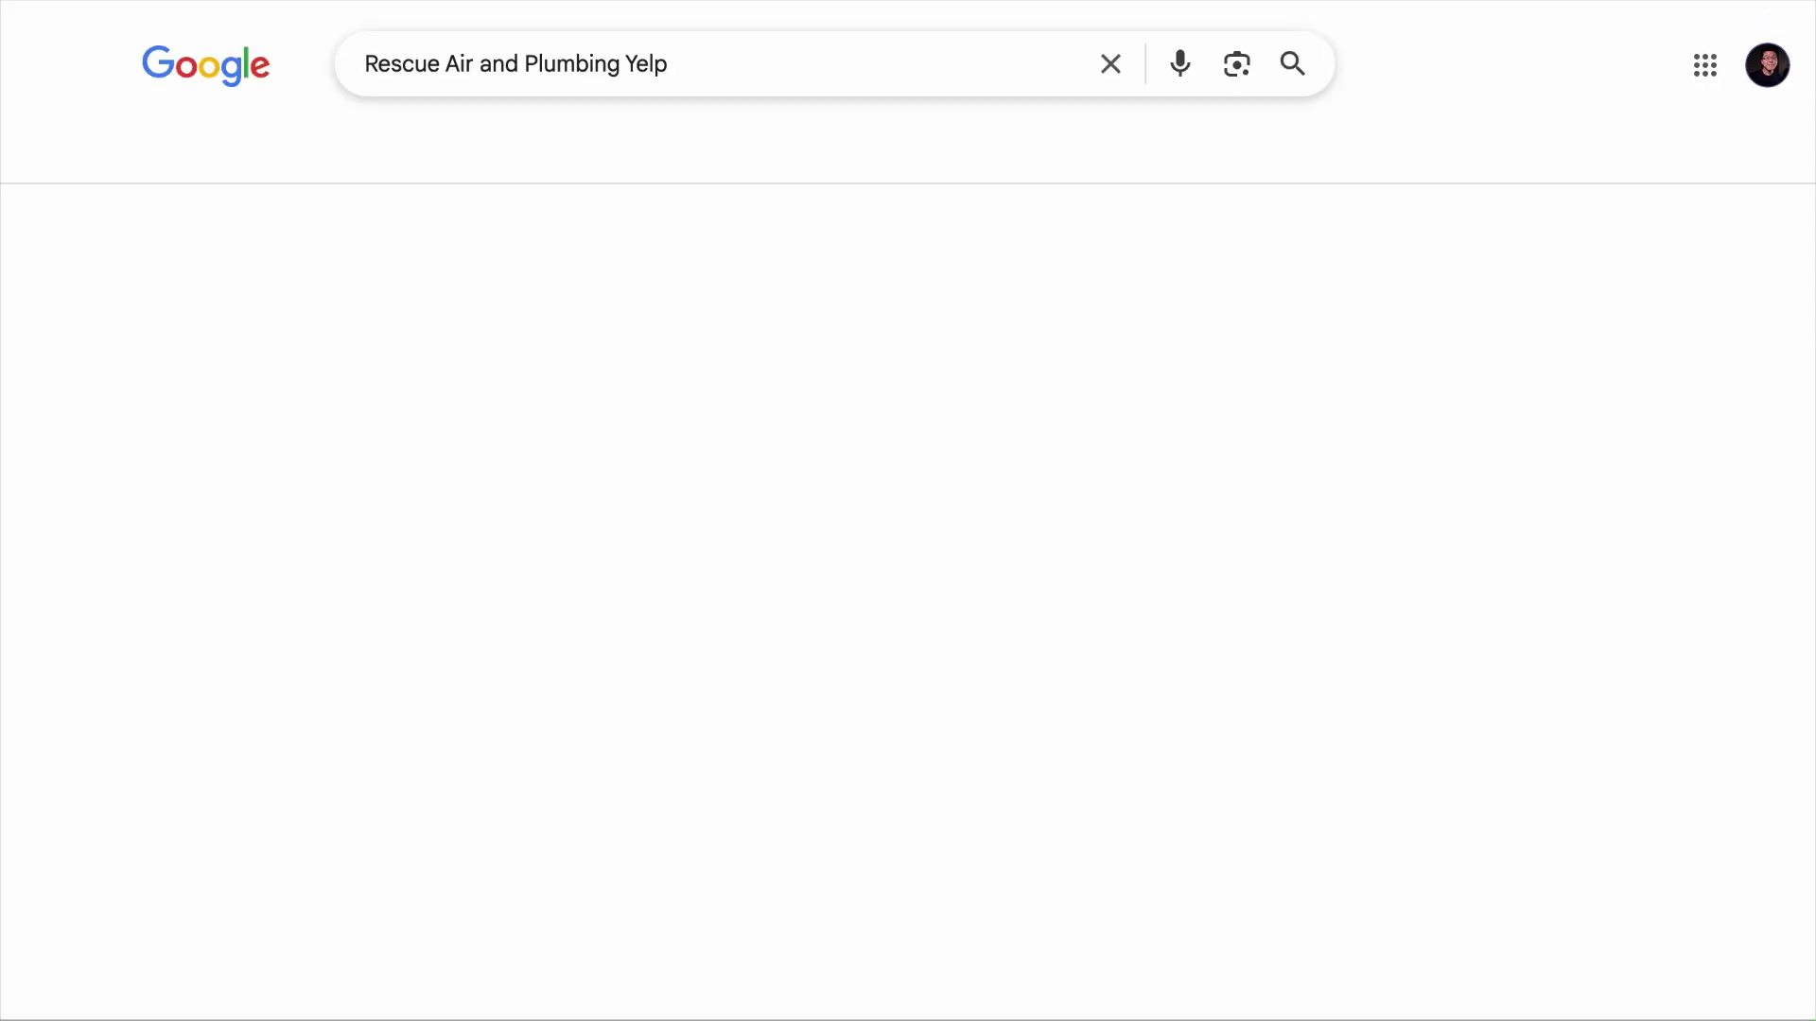
left_click(653, 316)
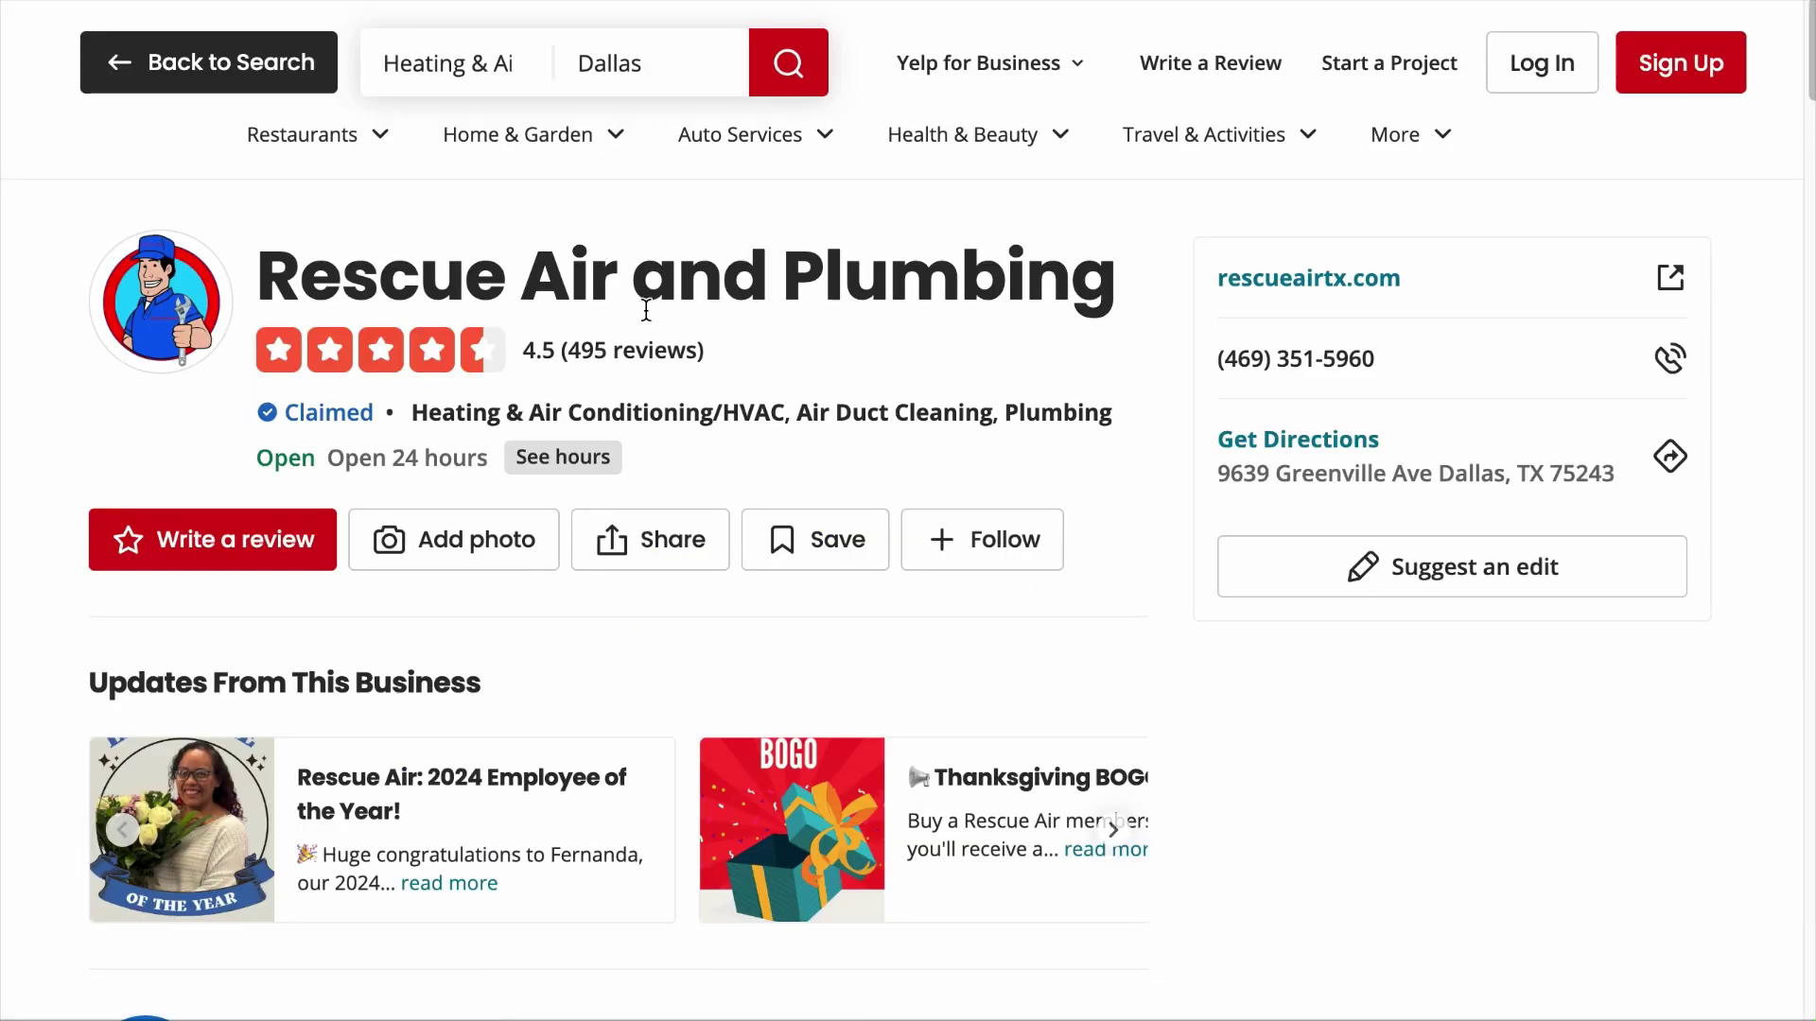
Expand the full services list with See 24 More and review the page
scroll(567, 600, "down", 20)
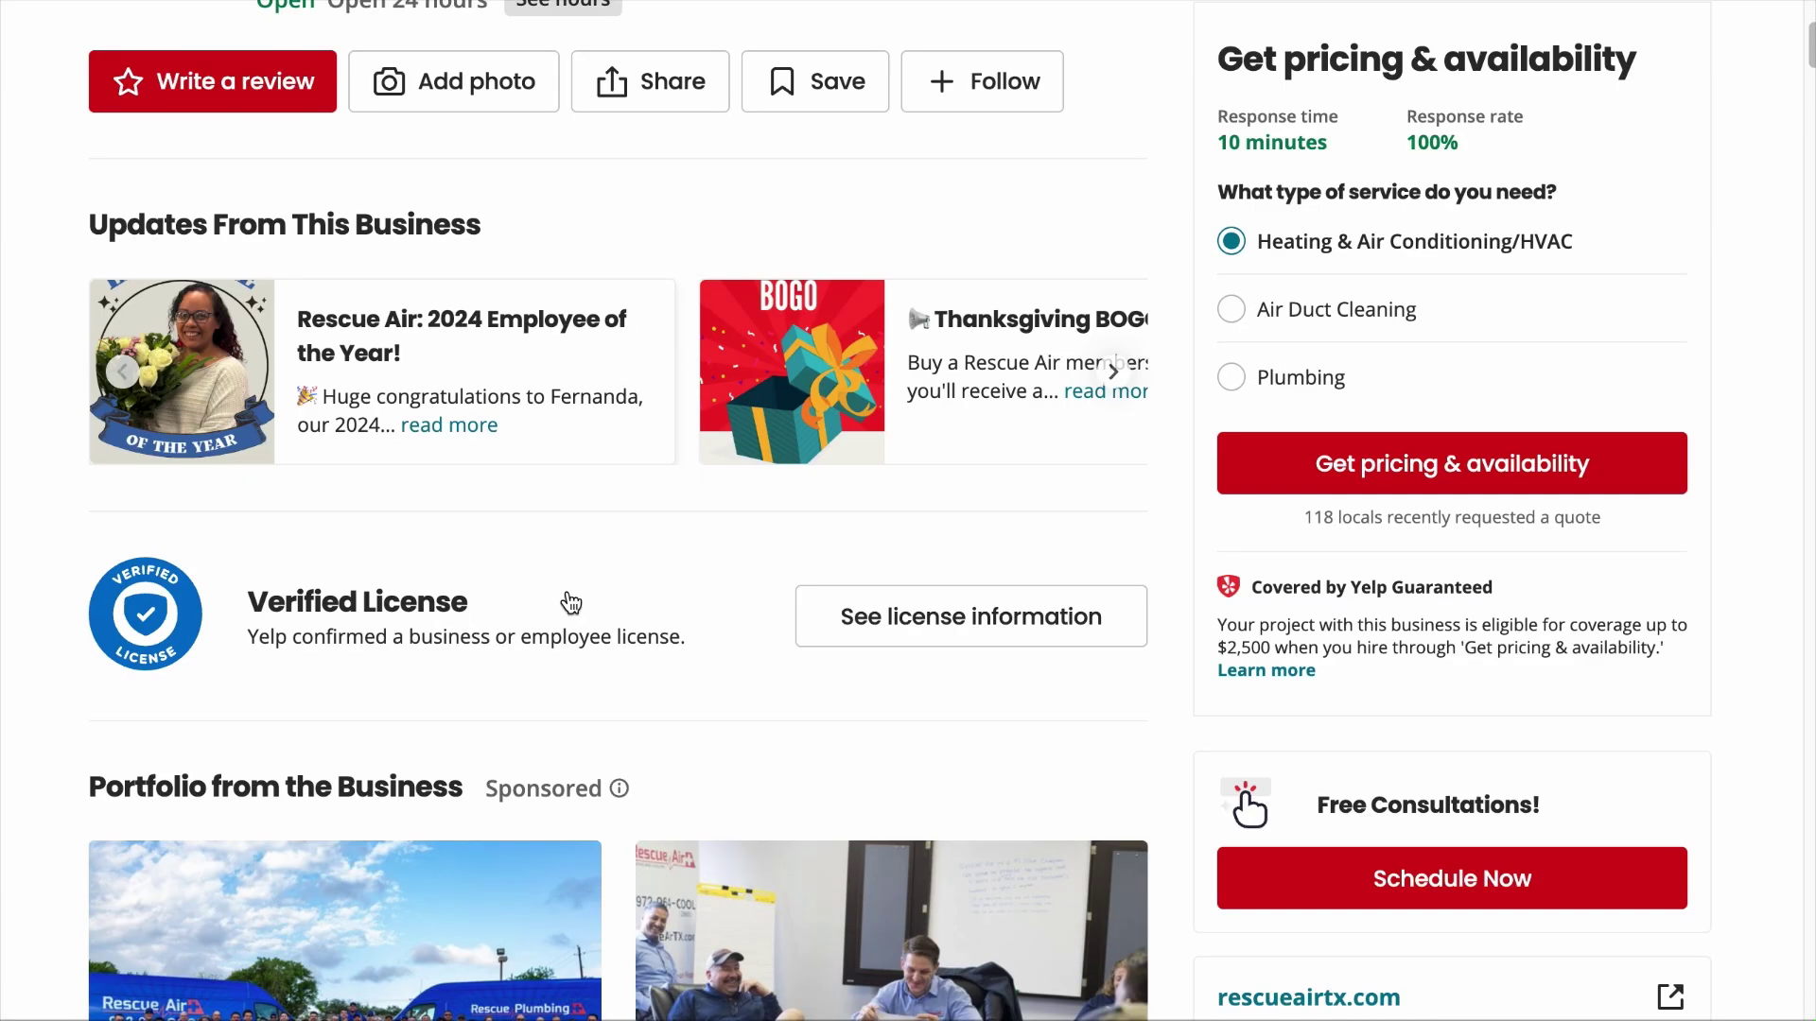
scroll(570, 602, "down", 6)
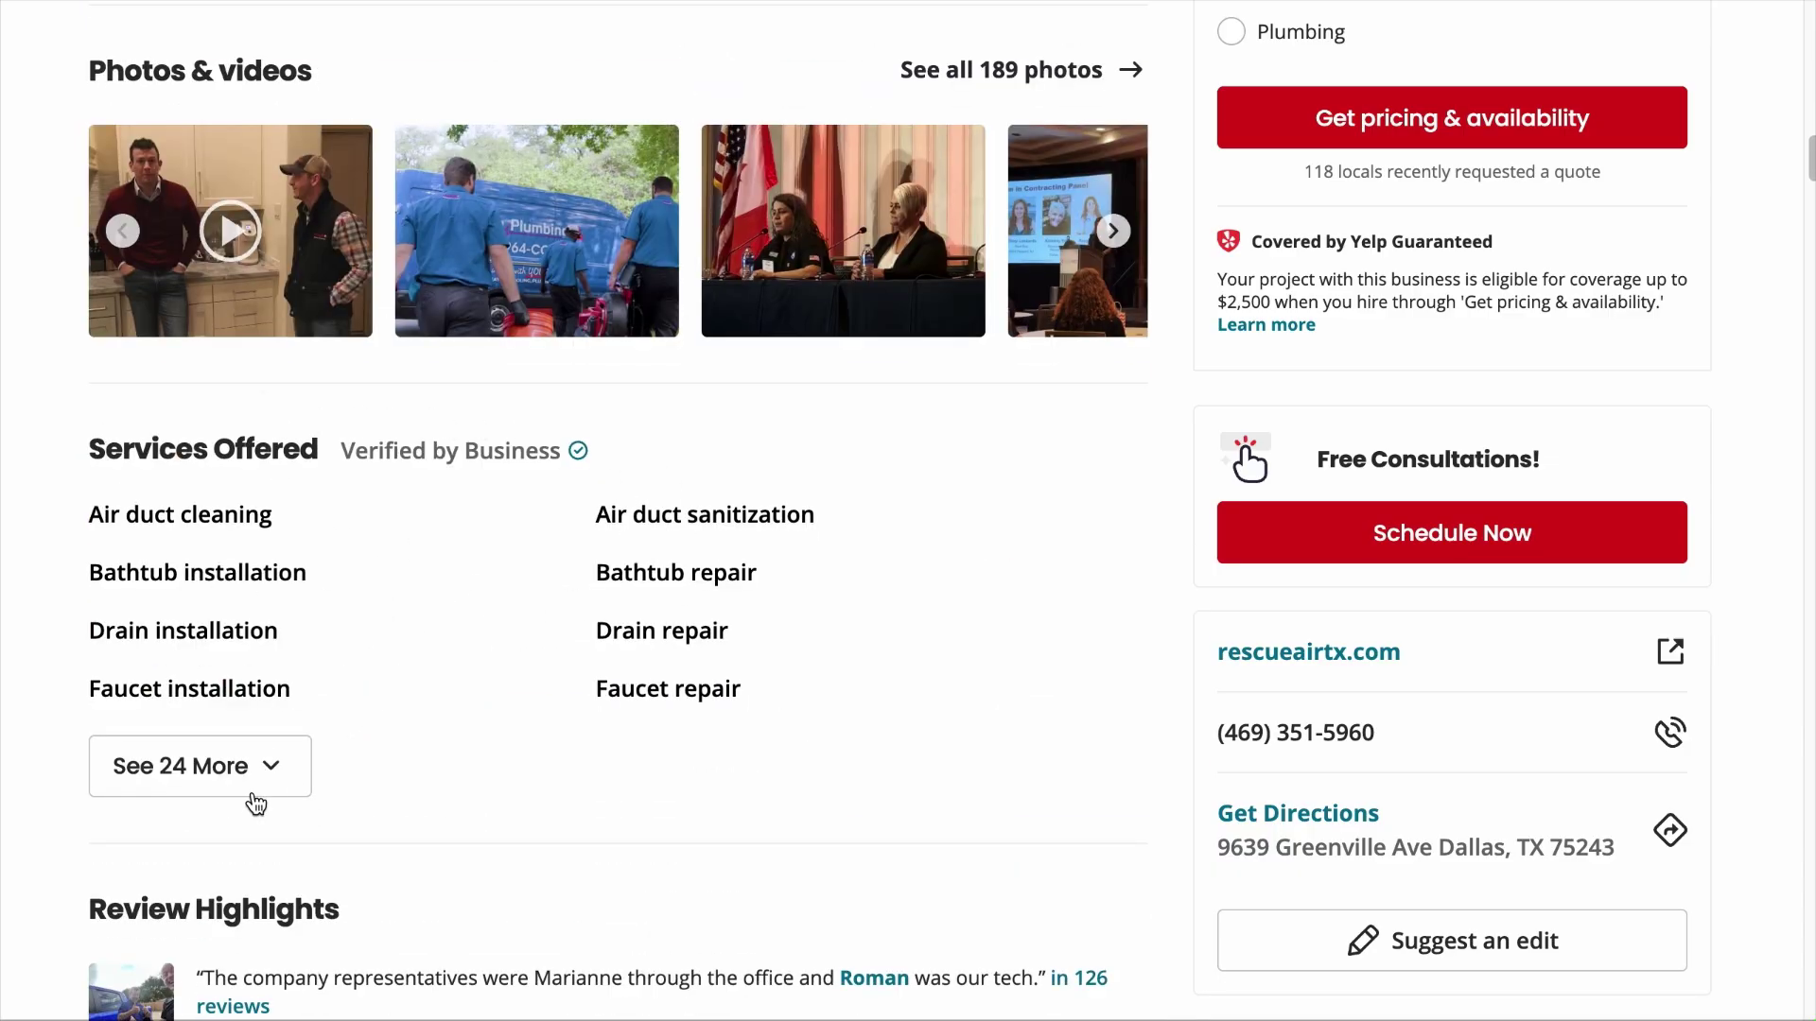
left_click(259, 756)
scroll(374, 767, "down", 5)
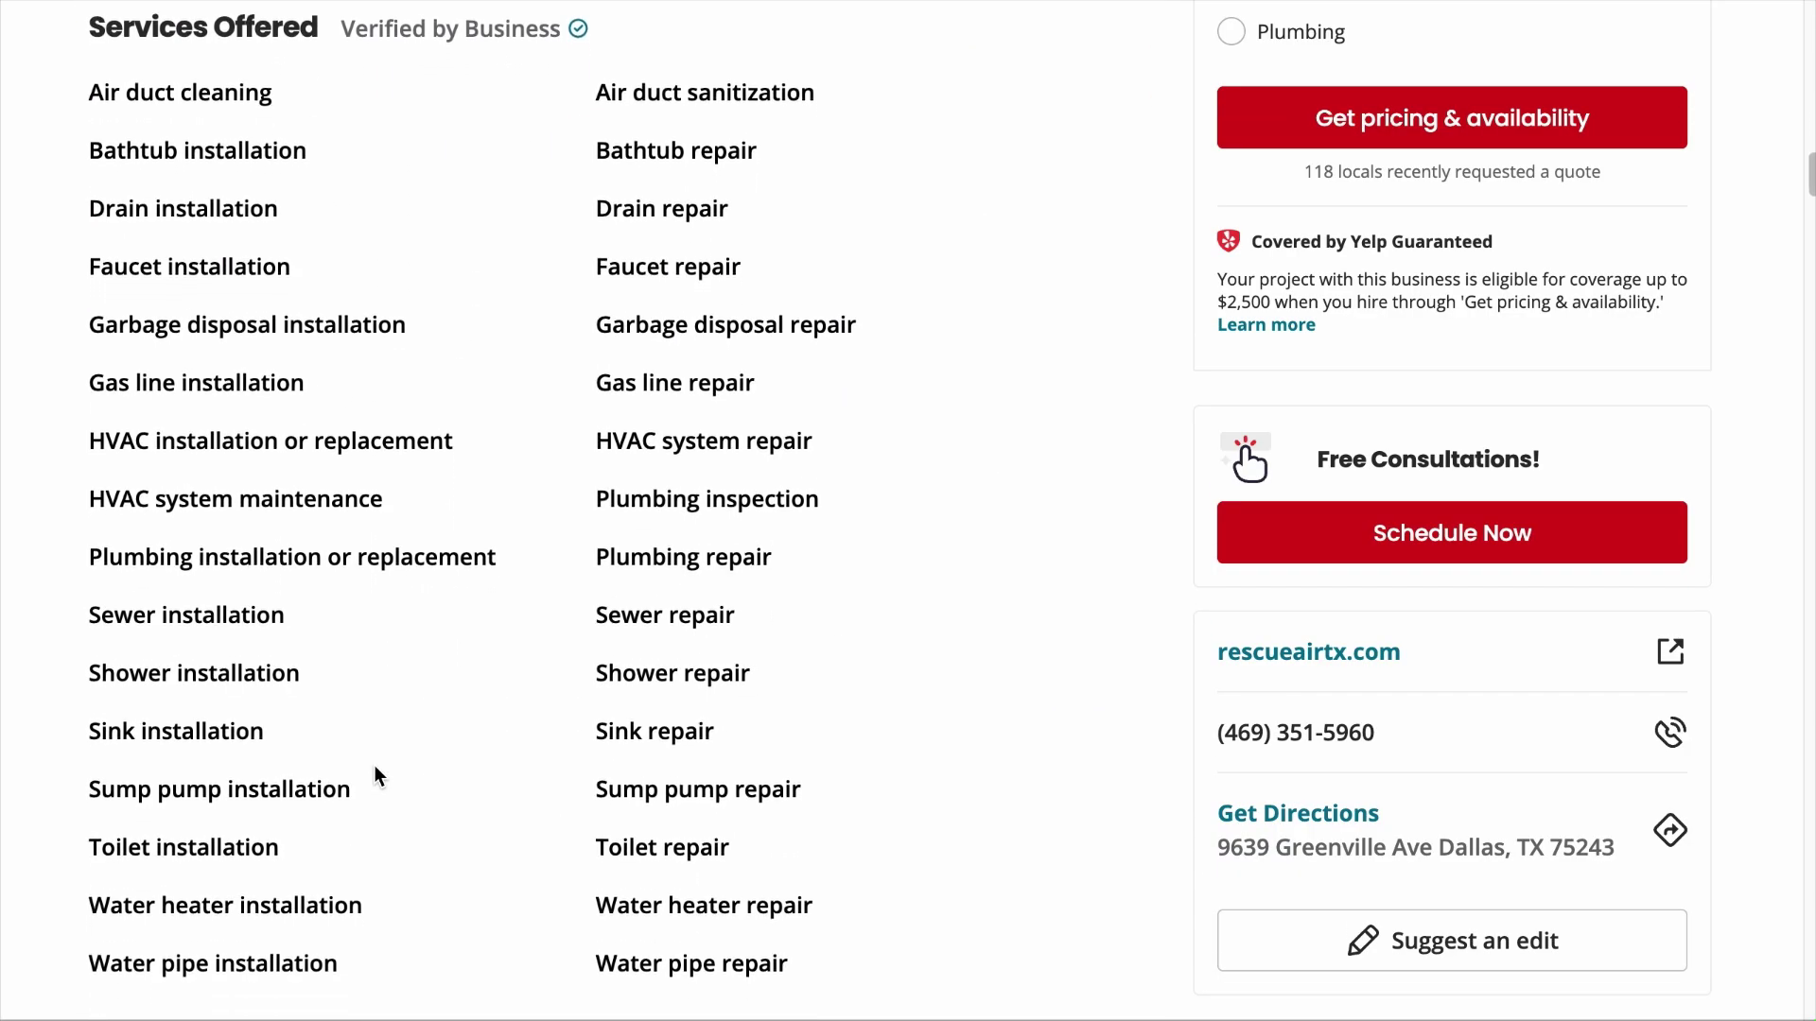
scroll(376, 776, "down", 1)
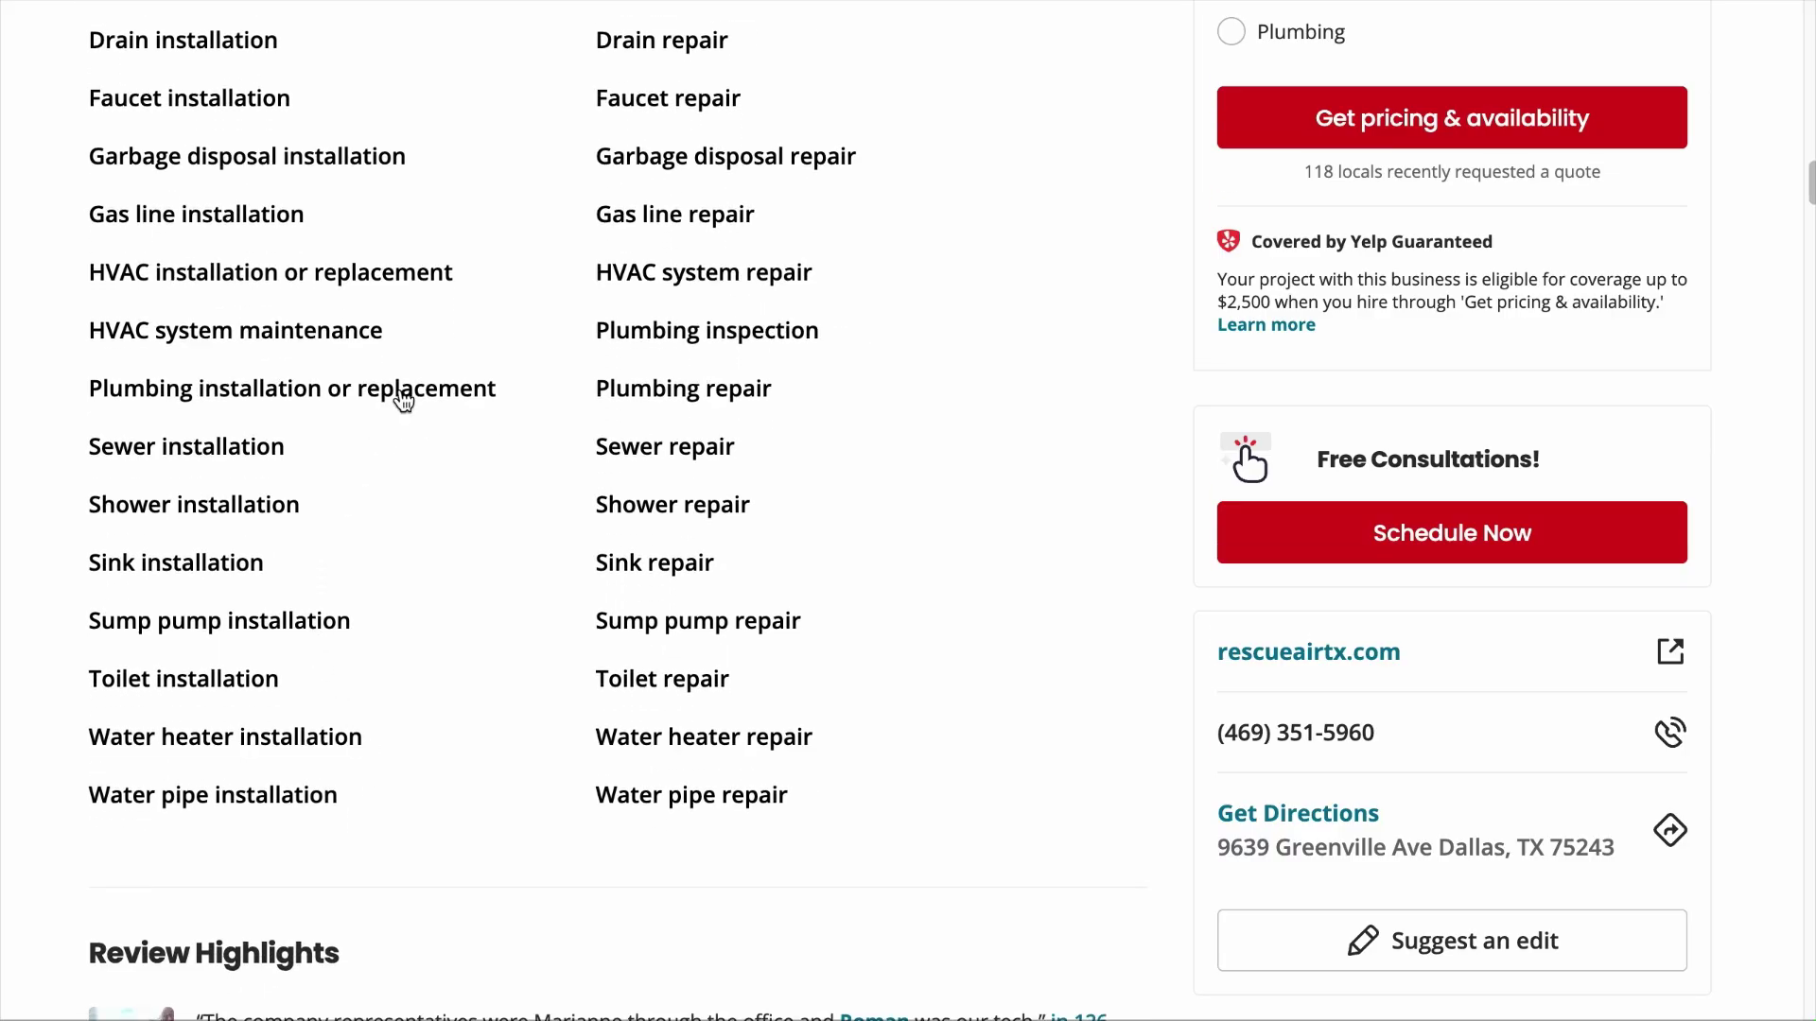
scroll(389, 575, "down", 15)
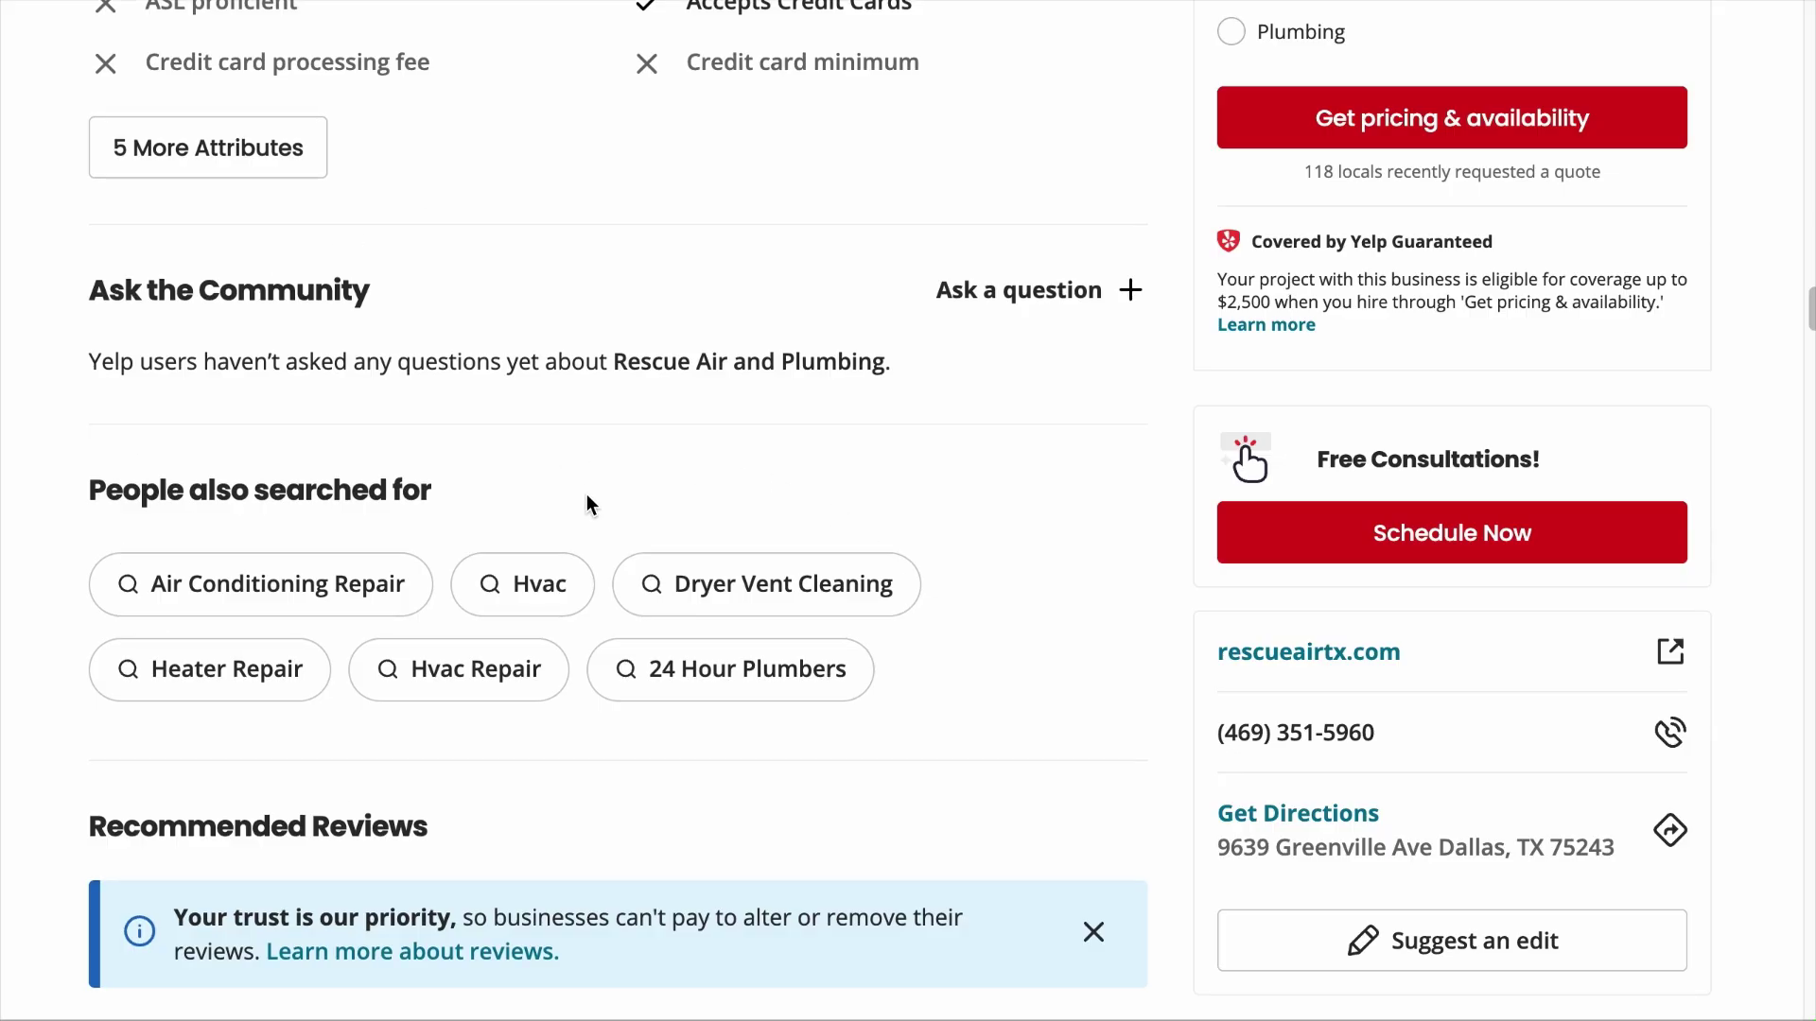
scroll(586, 501, "down", 5)
scroll(586, 501, "down", 3)
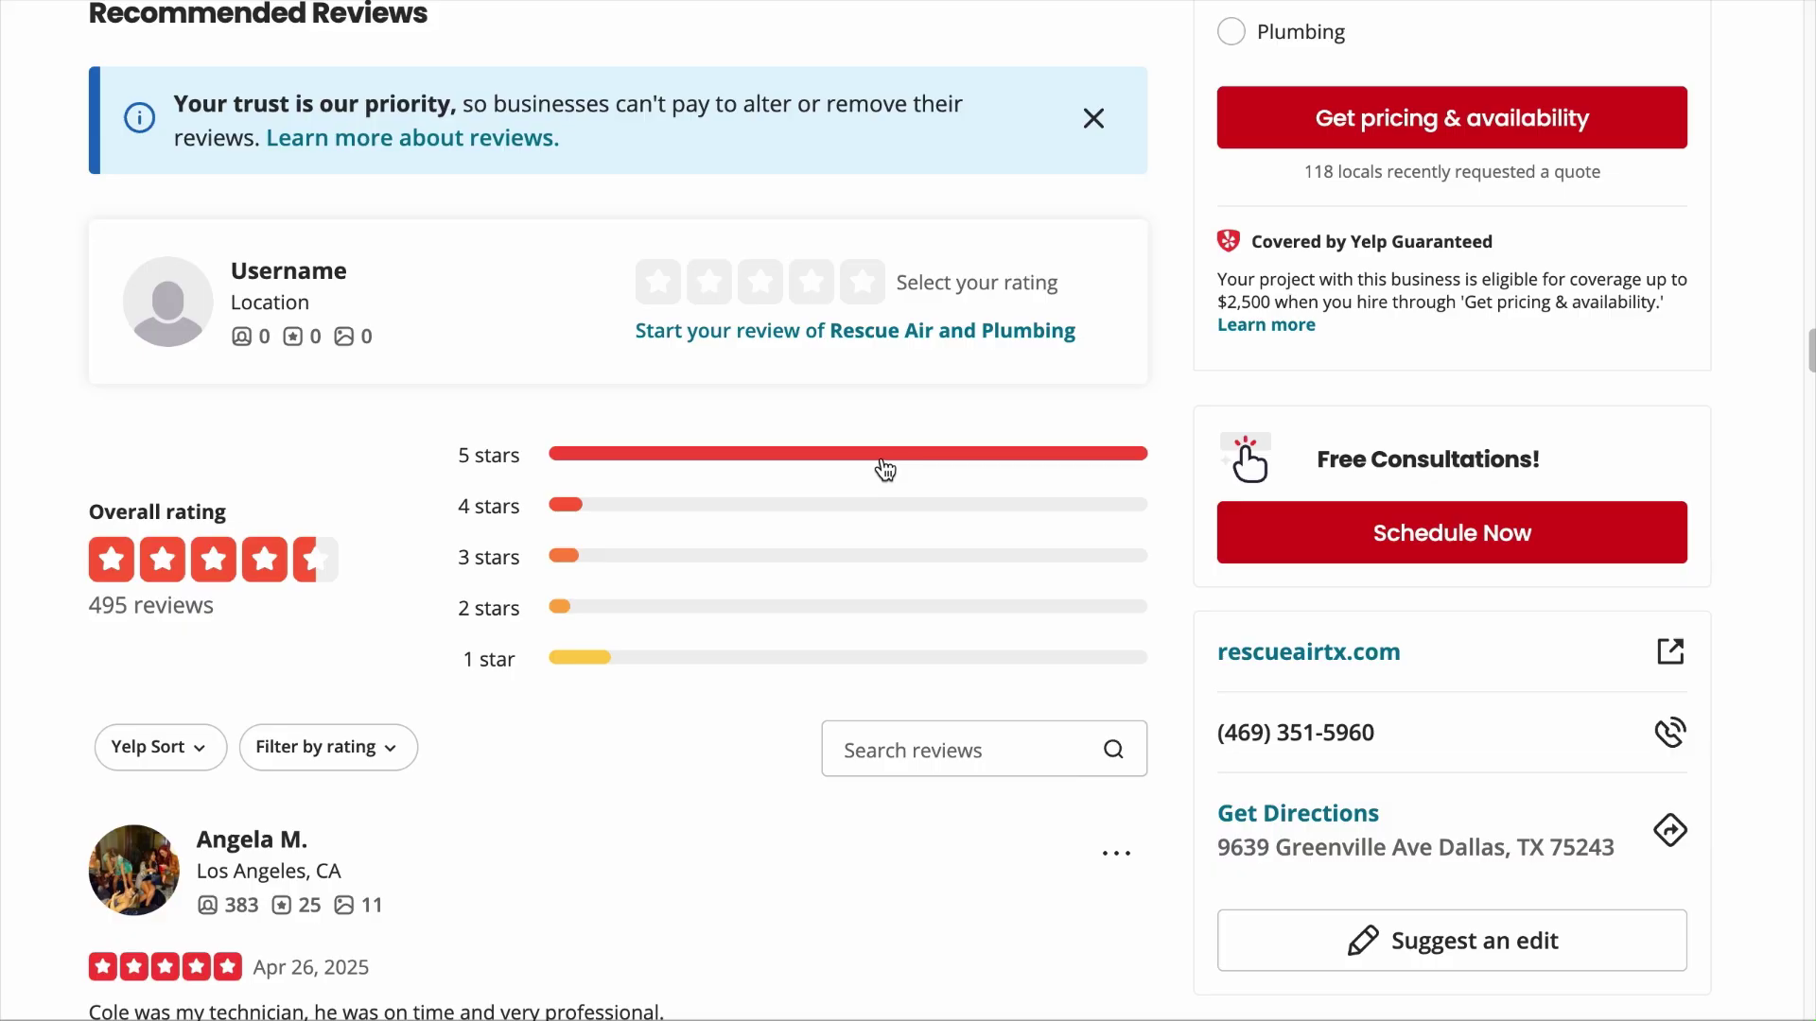
scroll(512, 530, "down", 7)
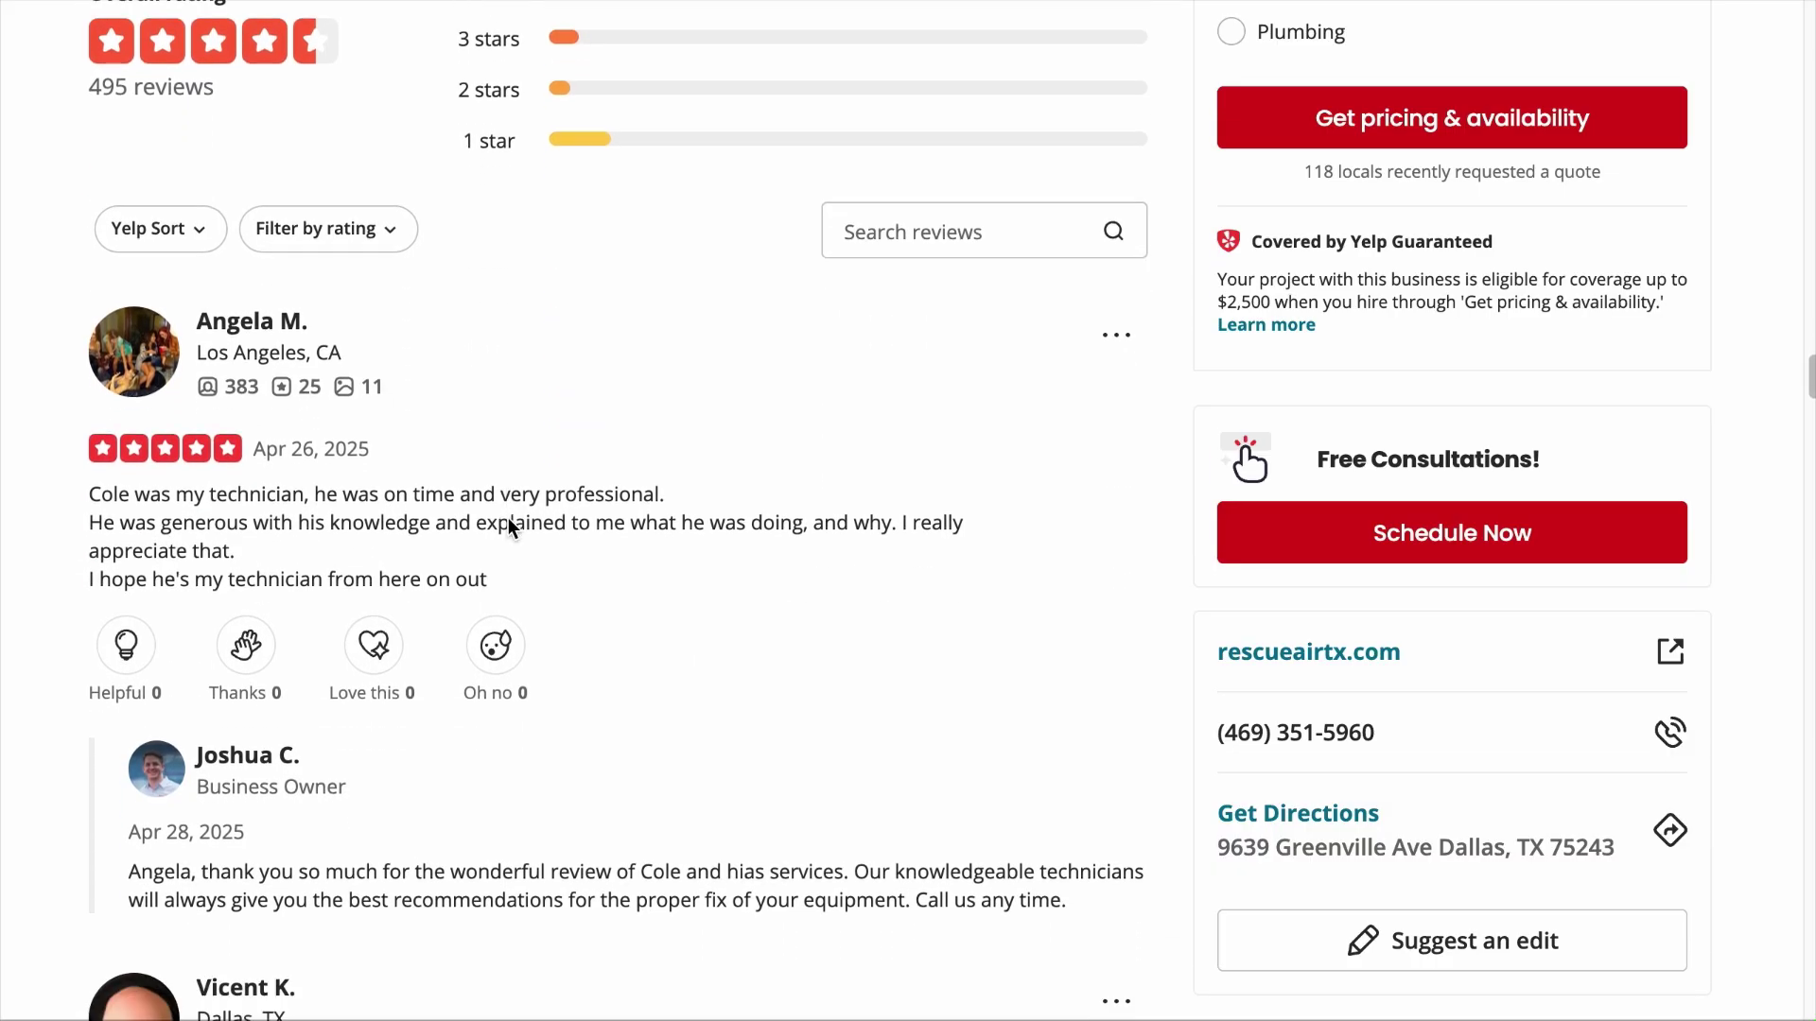
scroll(511, 531, "down", 2)
scroll(509, 520, "up", 2)
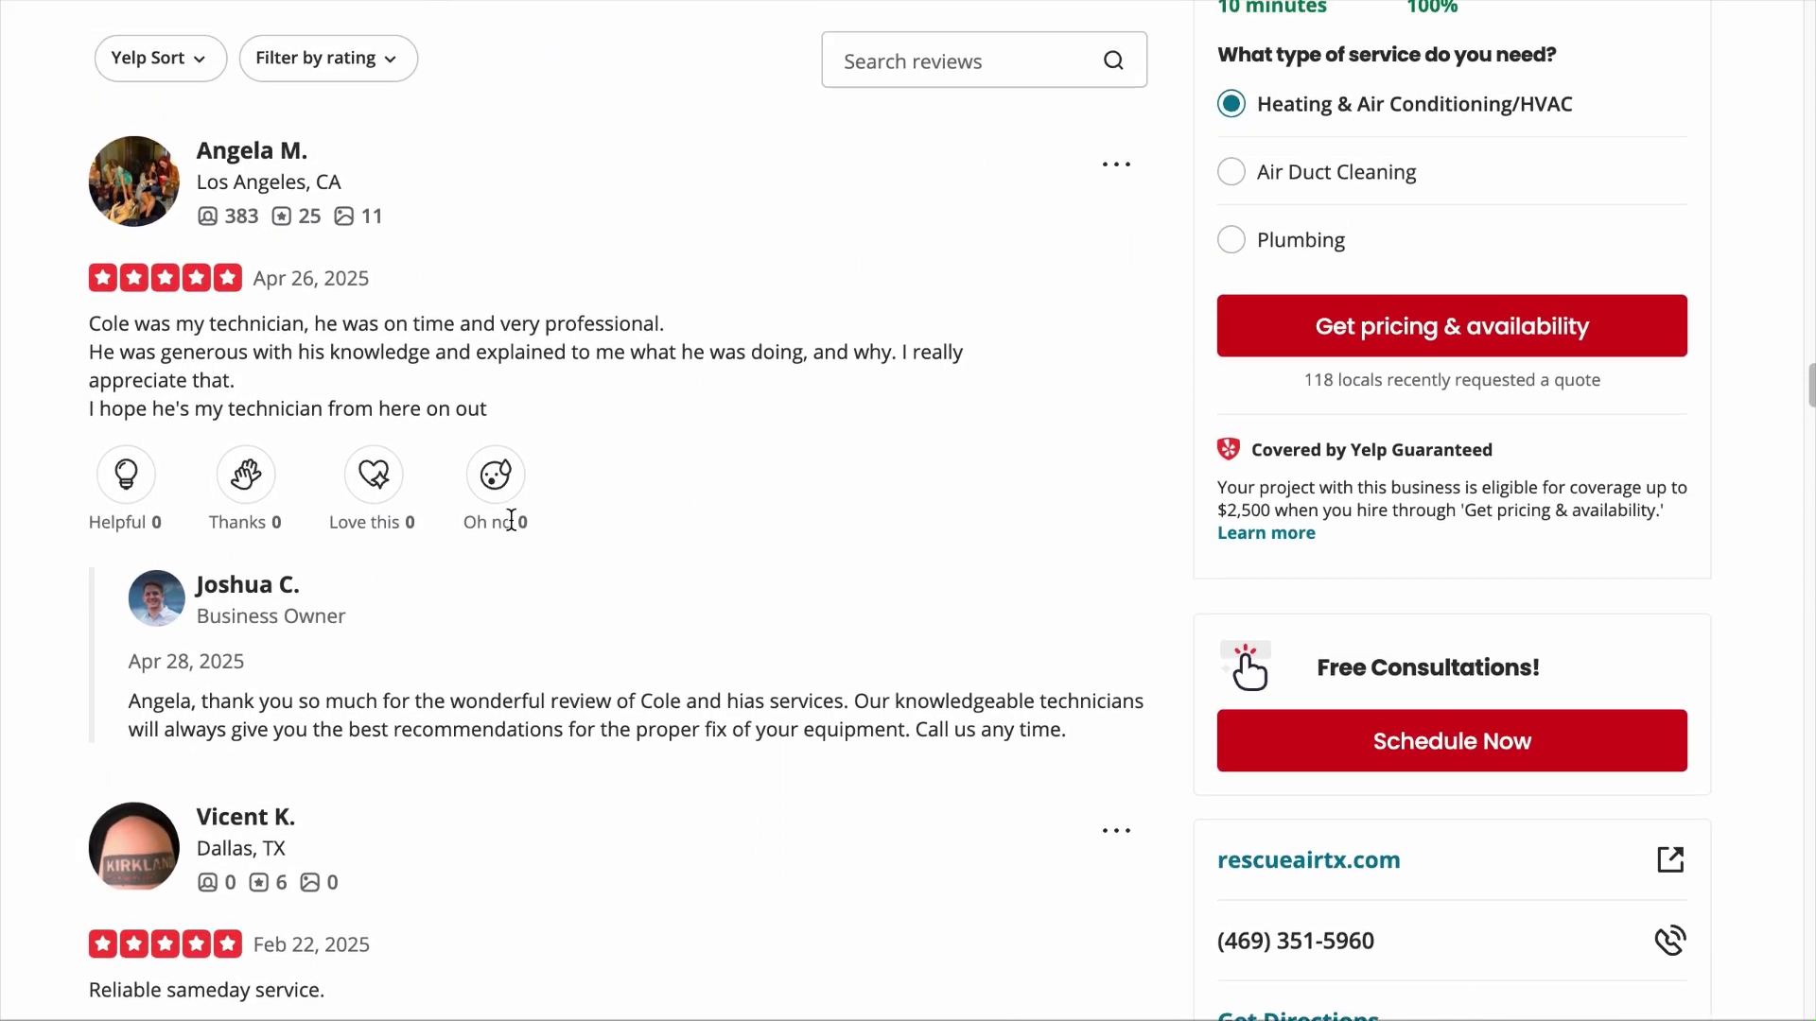
left_click_drag(333, 377, 417, 372)
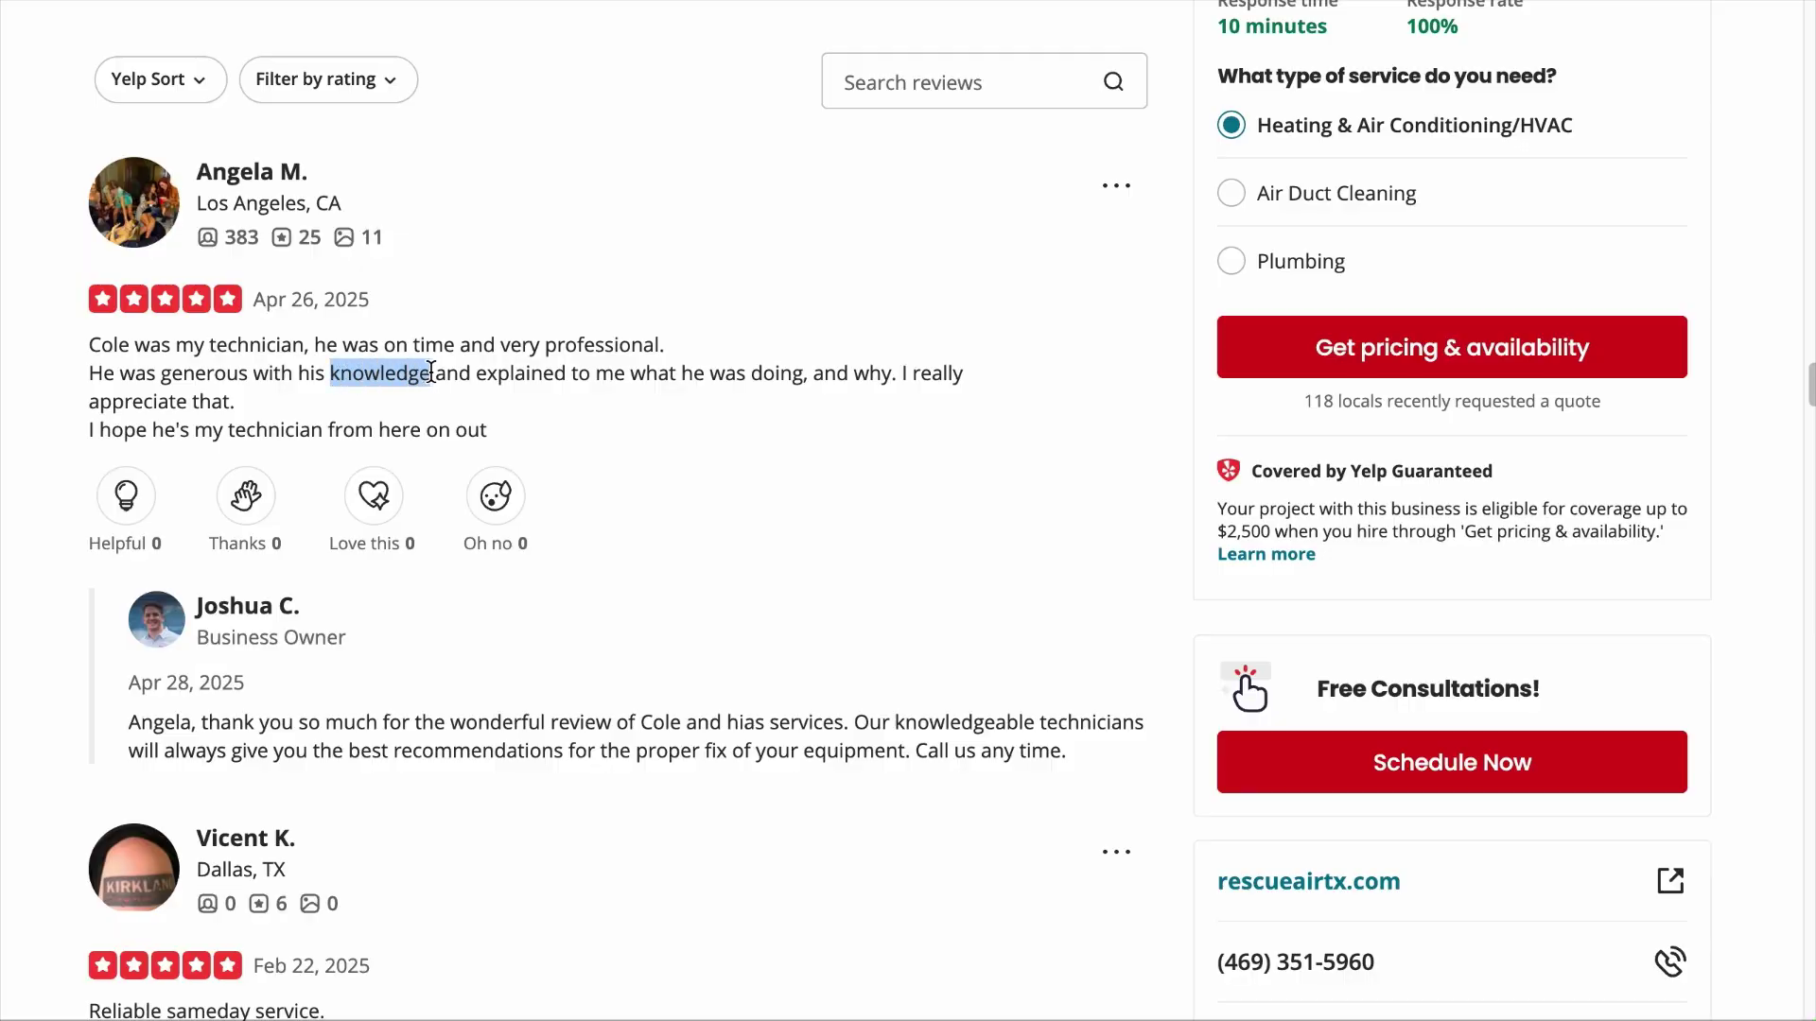
left_click_drag(232, 427, 319, 434)
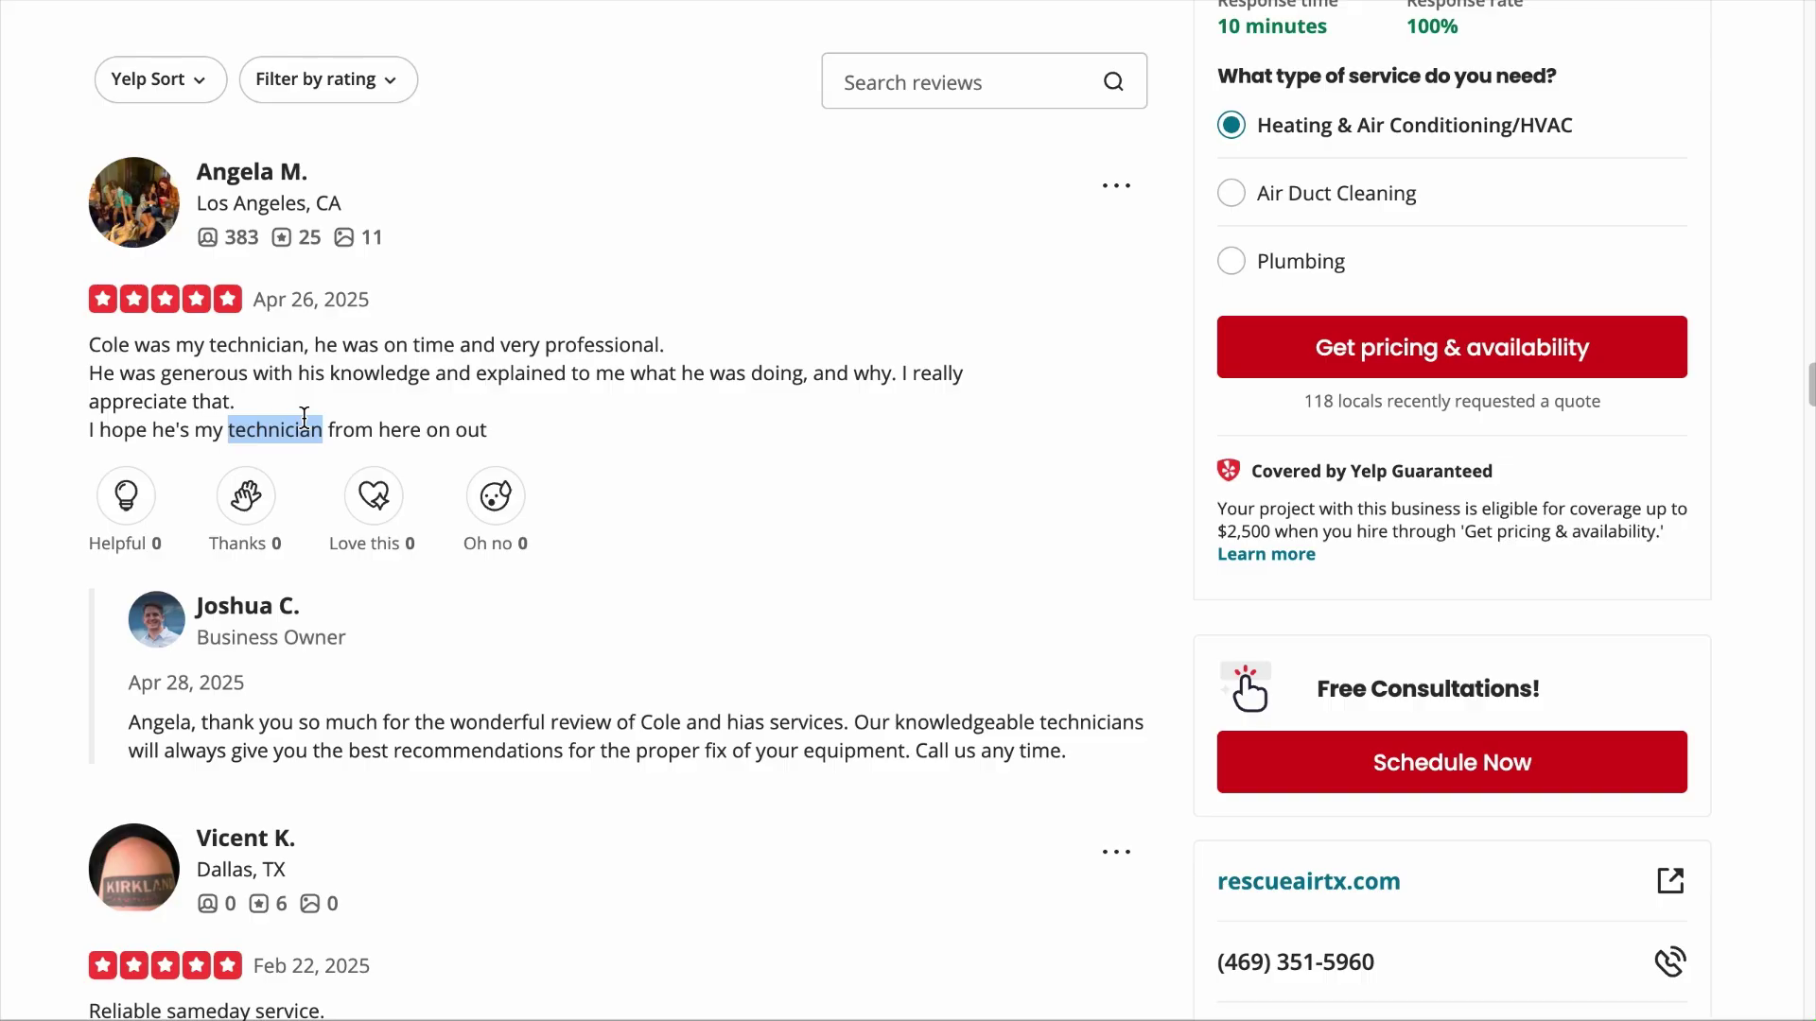
scroll(434, 543, "down", 6)
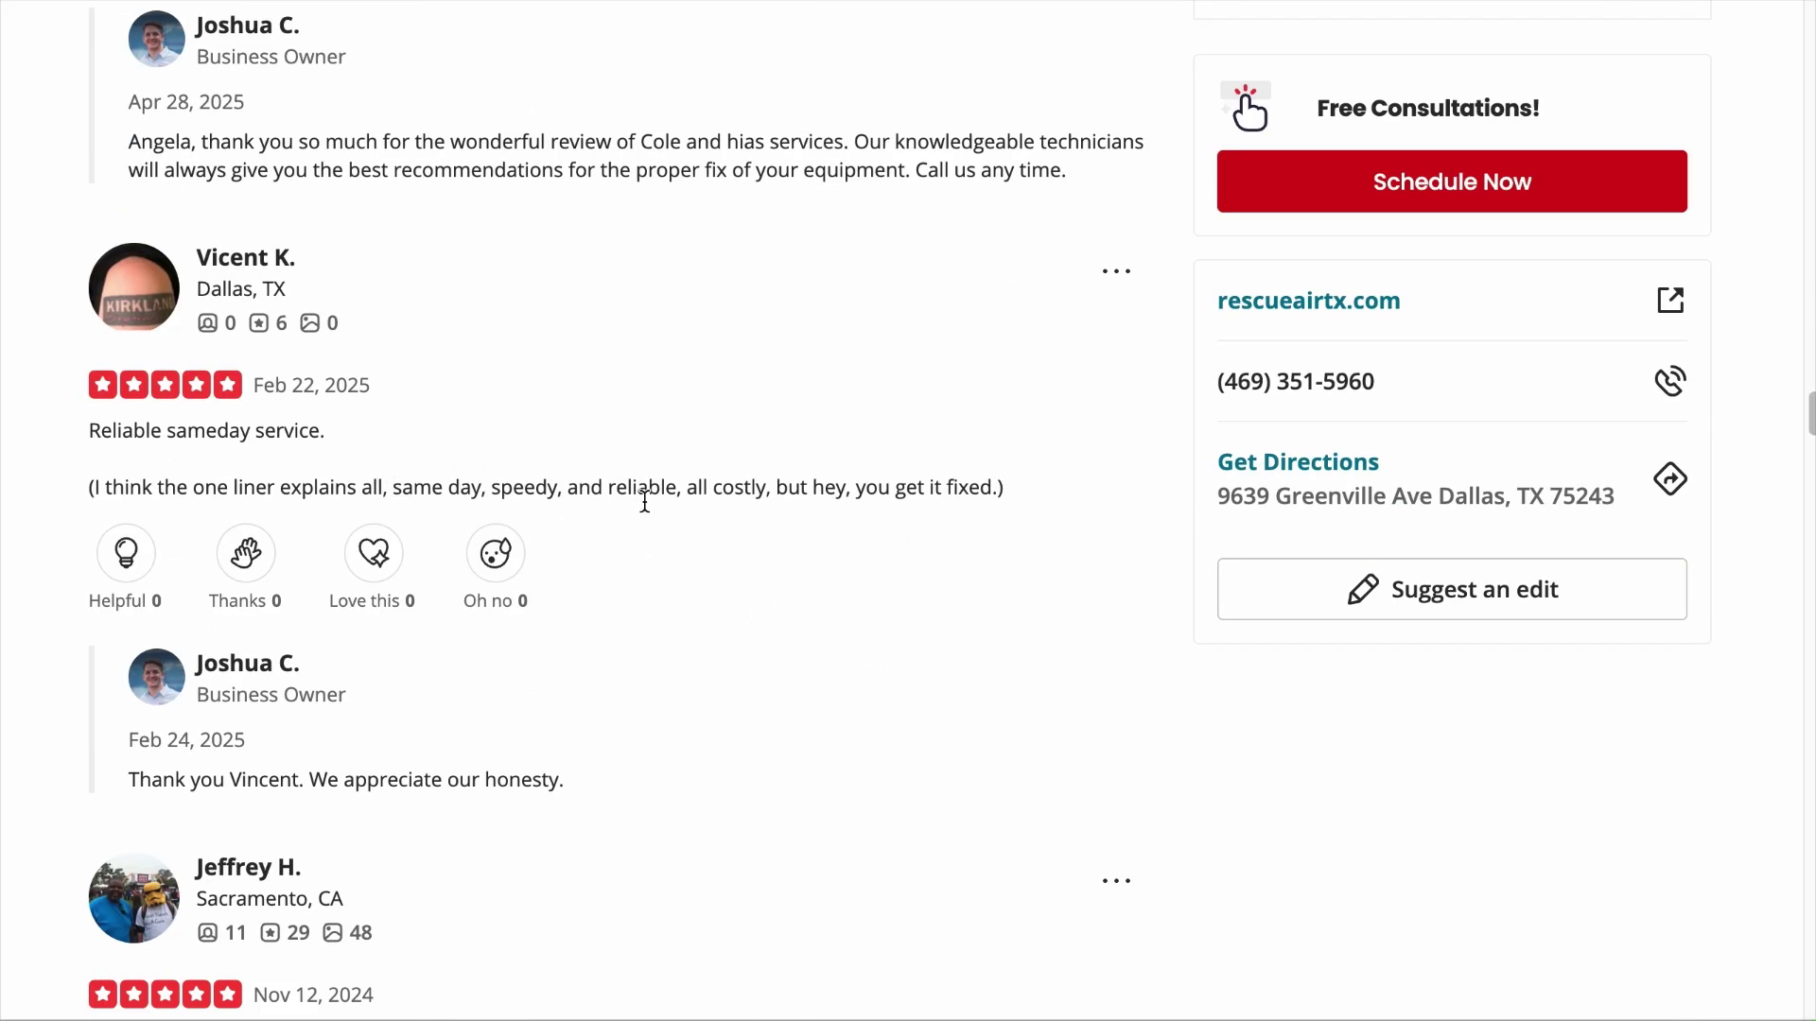
left_click_drag(396, 488, 683, 488)
scroll(681, 568, "down", 5)
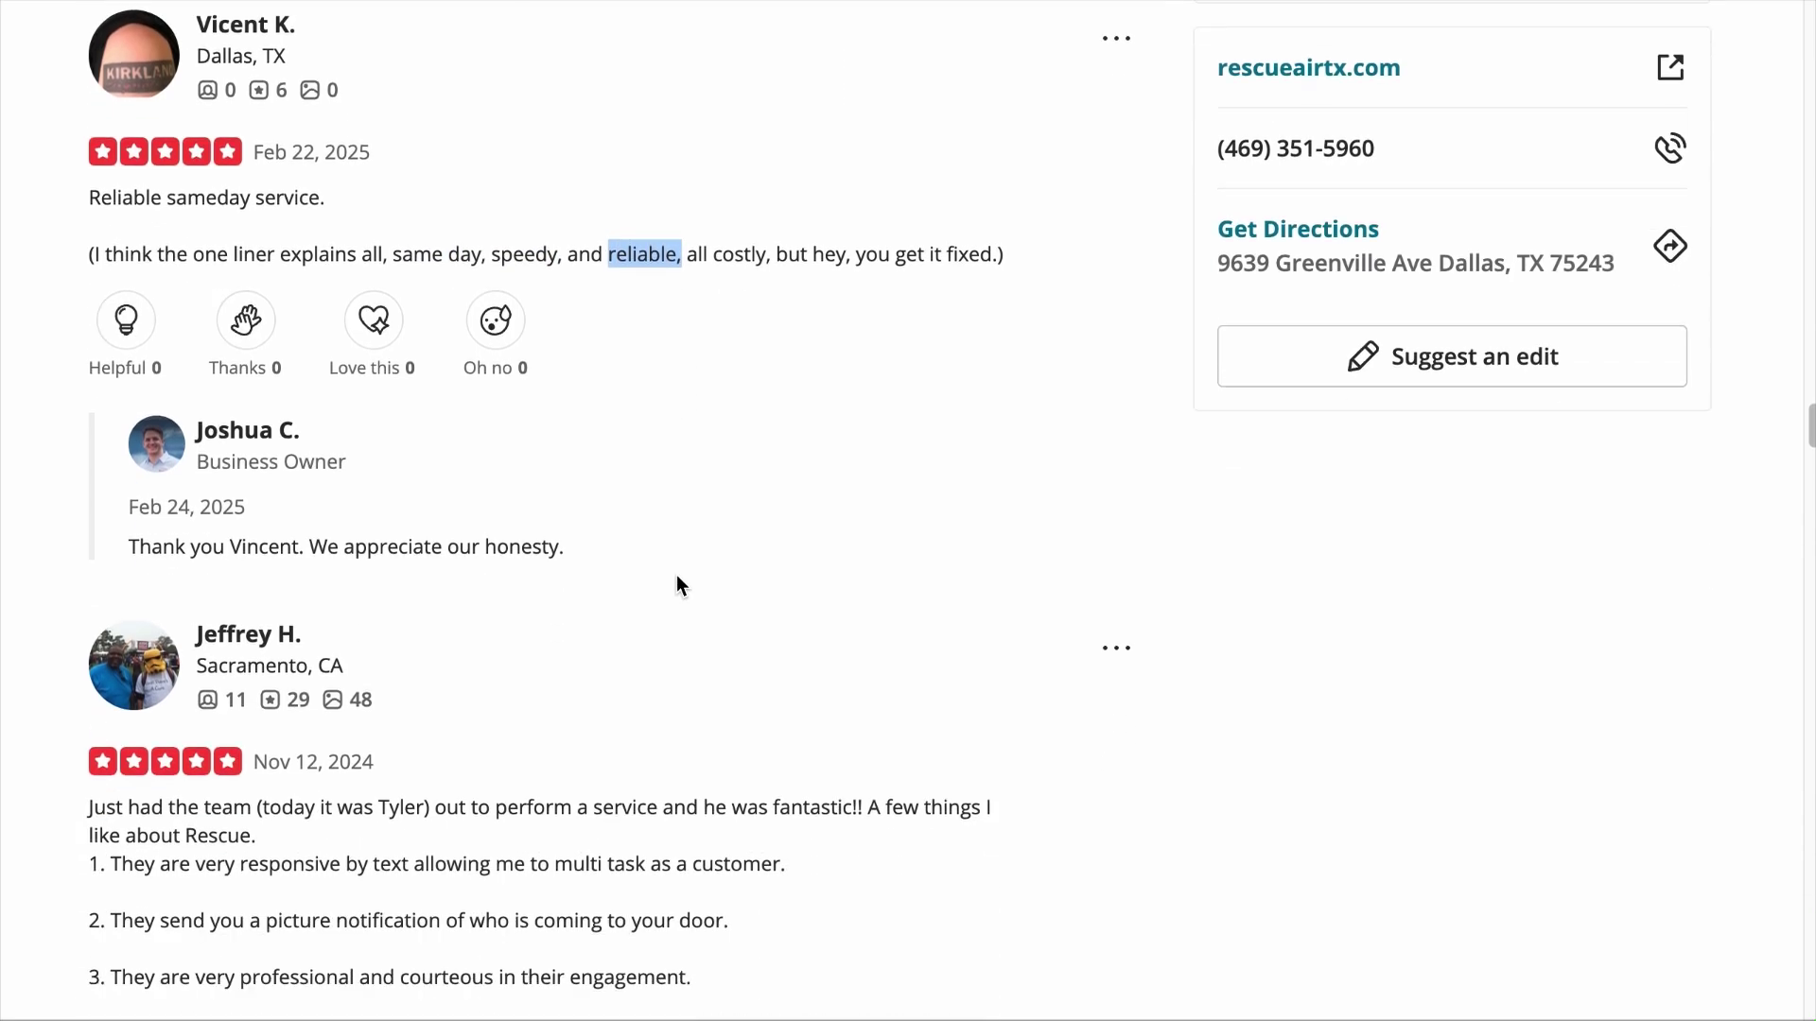
scroll(283, 546, "down", 2)
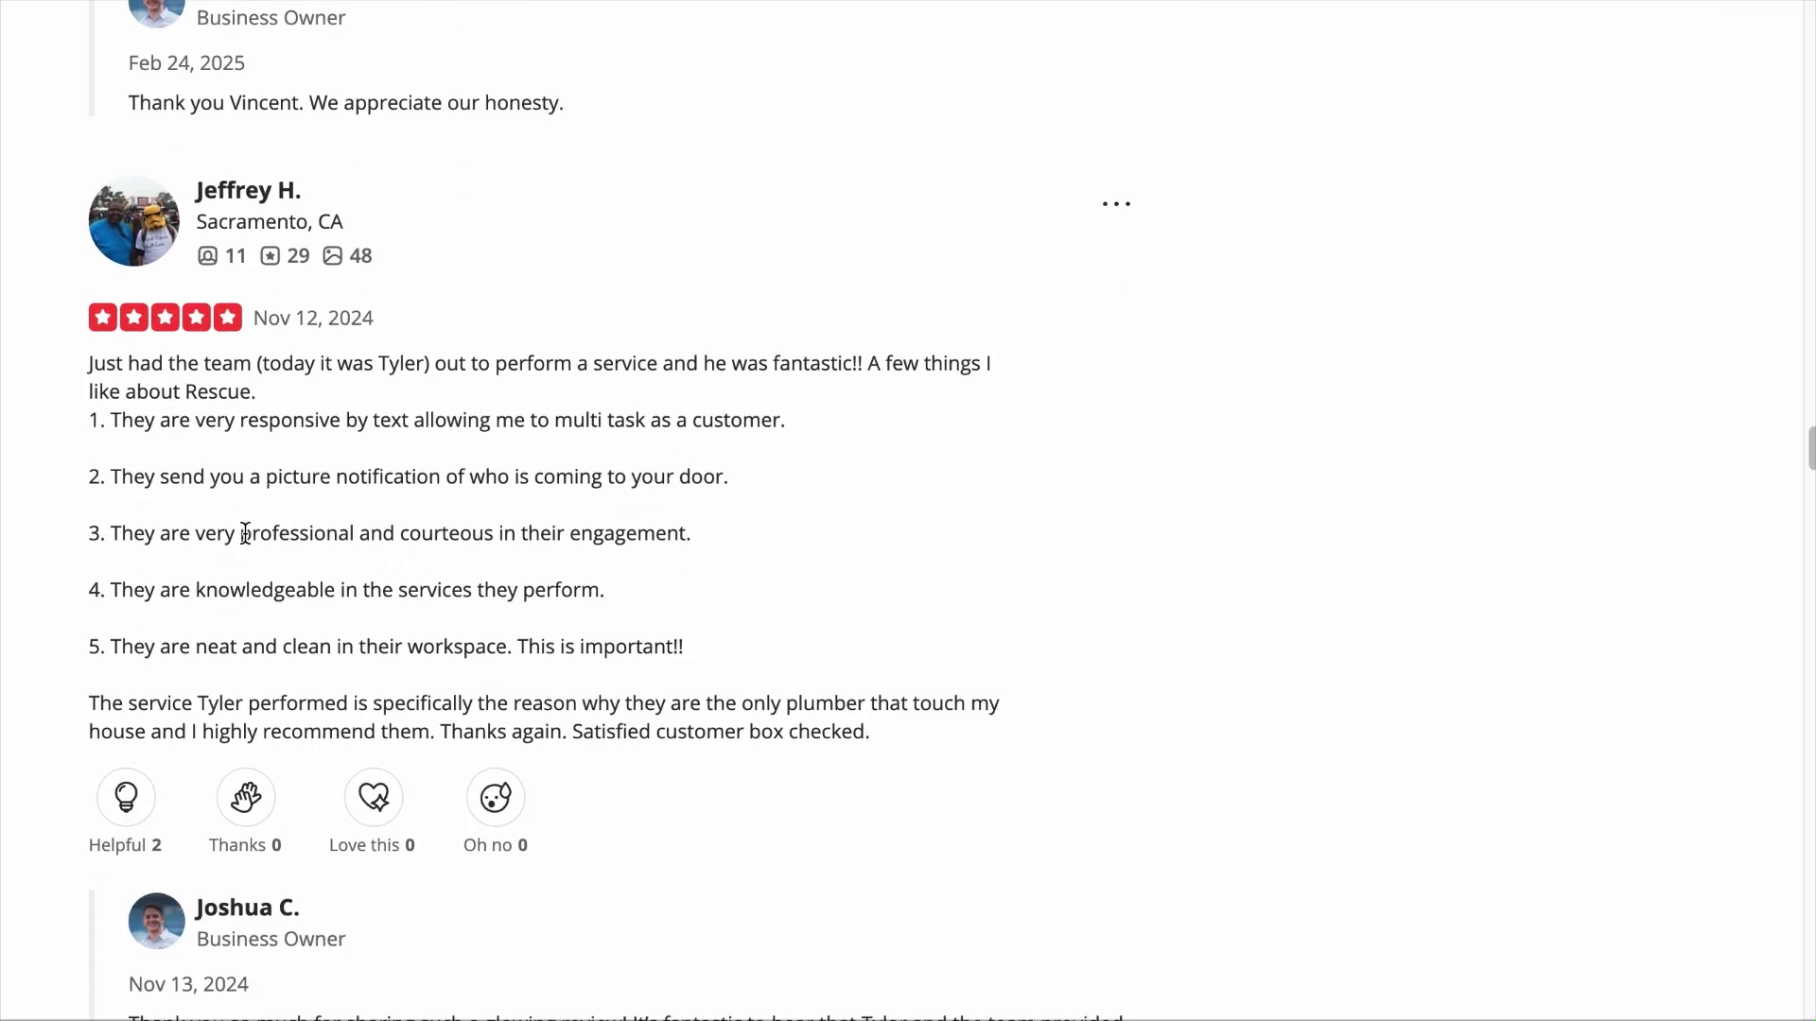
left_click_drag(246, 534, 359, 536)
left_click_drag(204, 591, 339, 589)
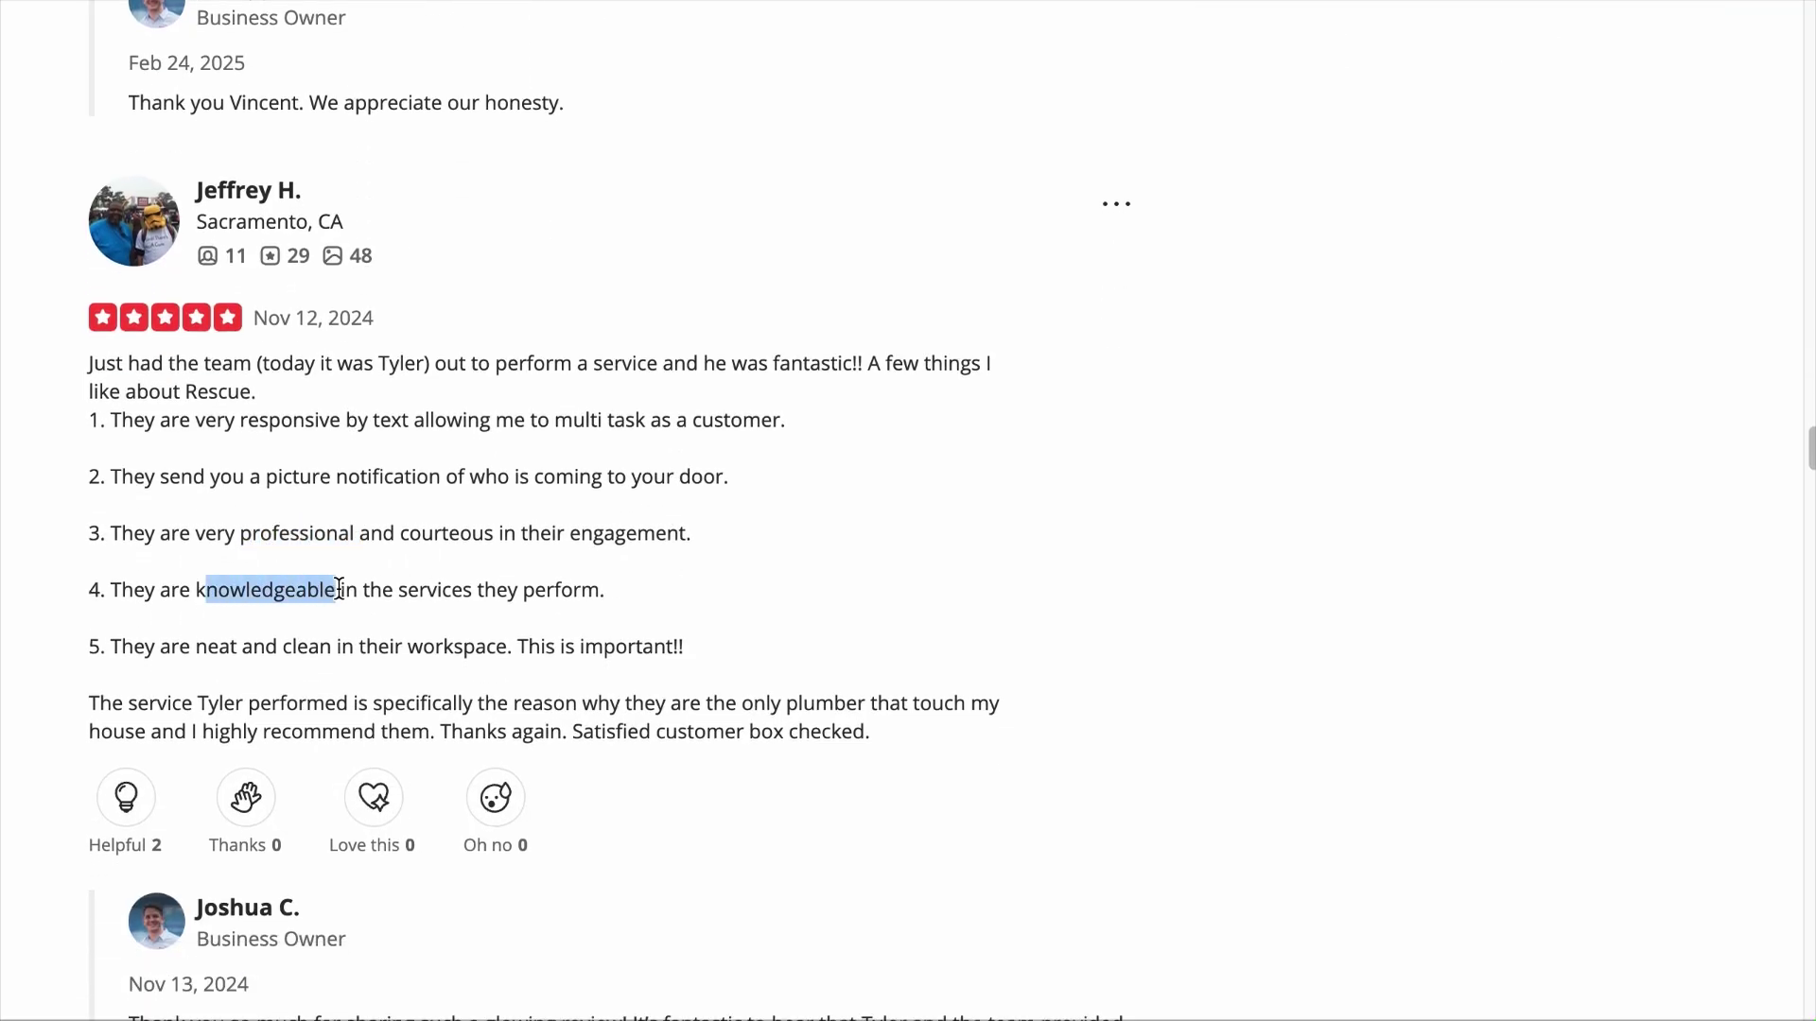
scroll(436, 651, "down", 4)
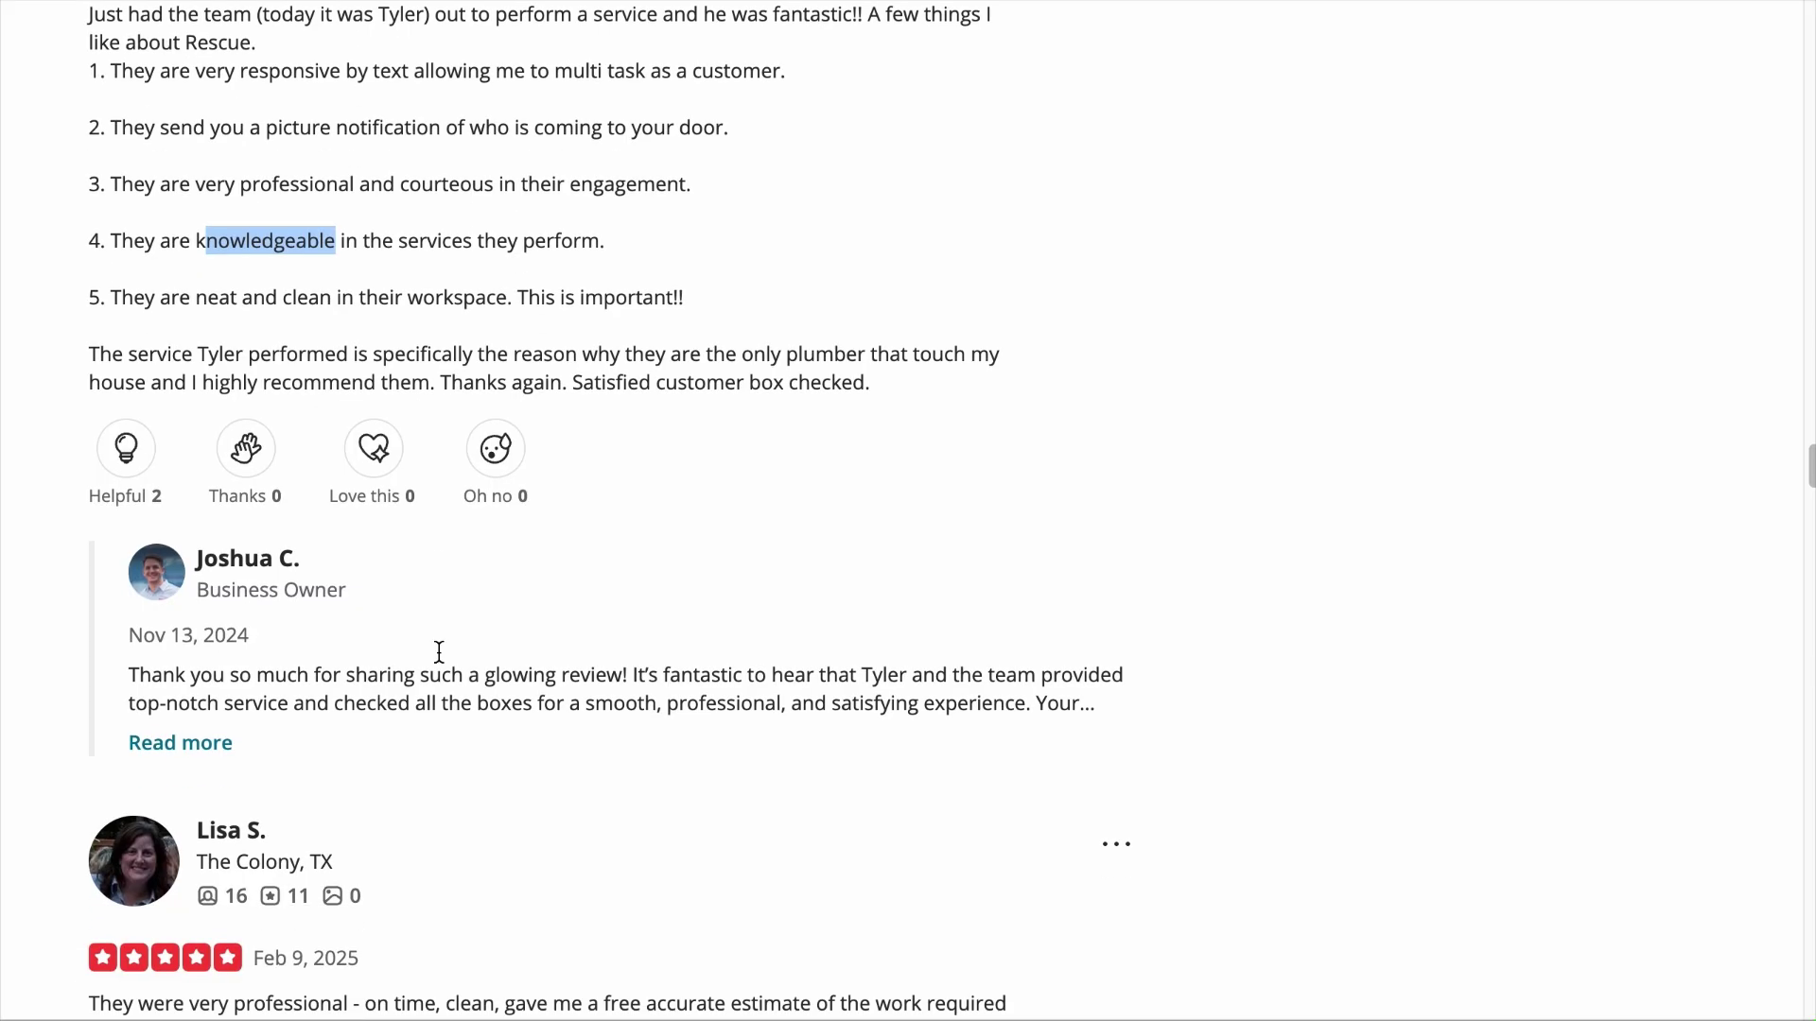
scroll(437, 651, "down", 5)
scroll(439, 660, "down", 4)
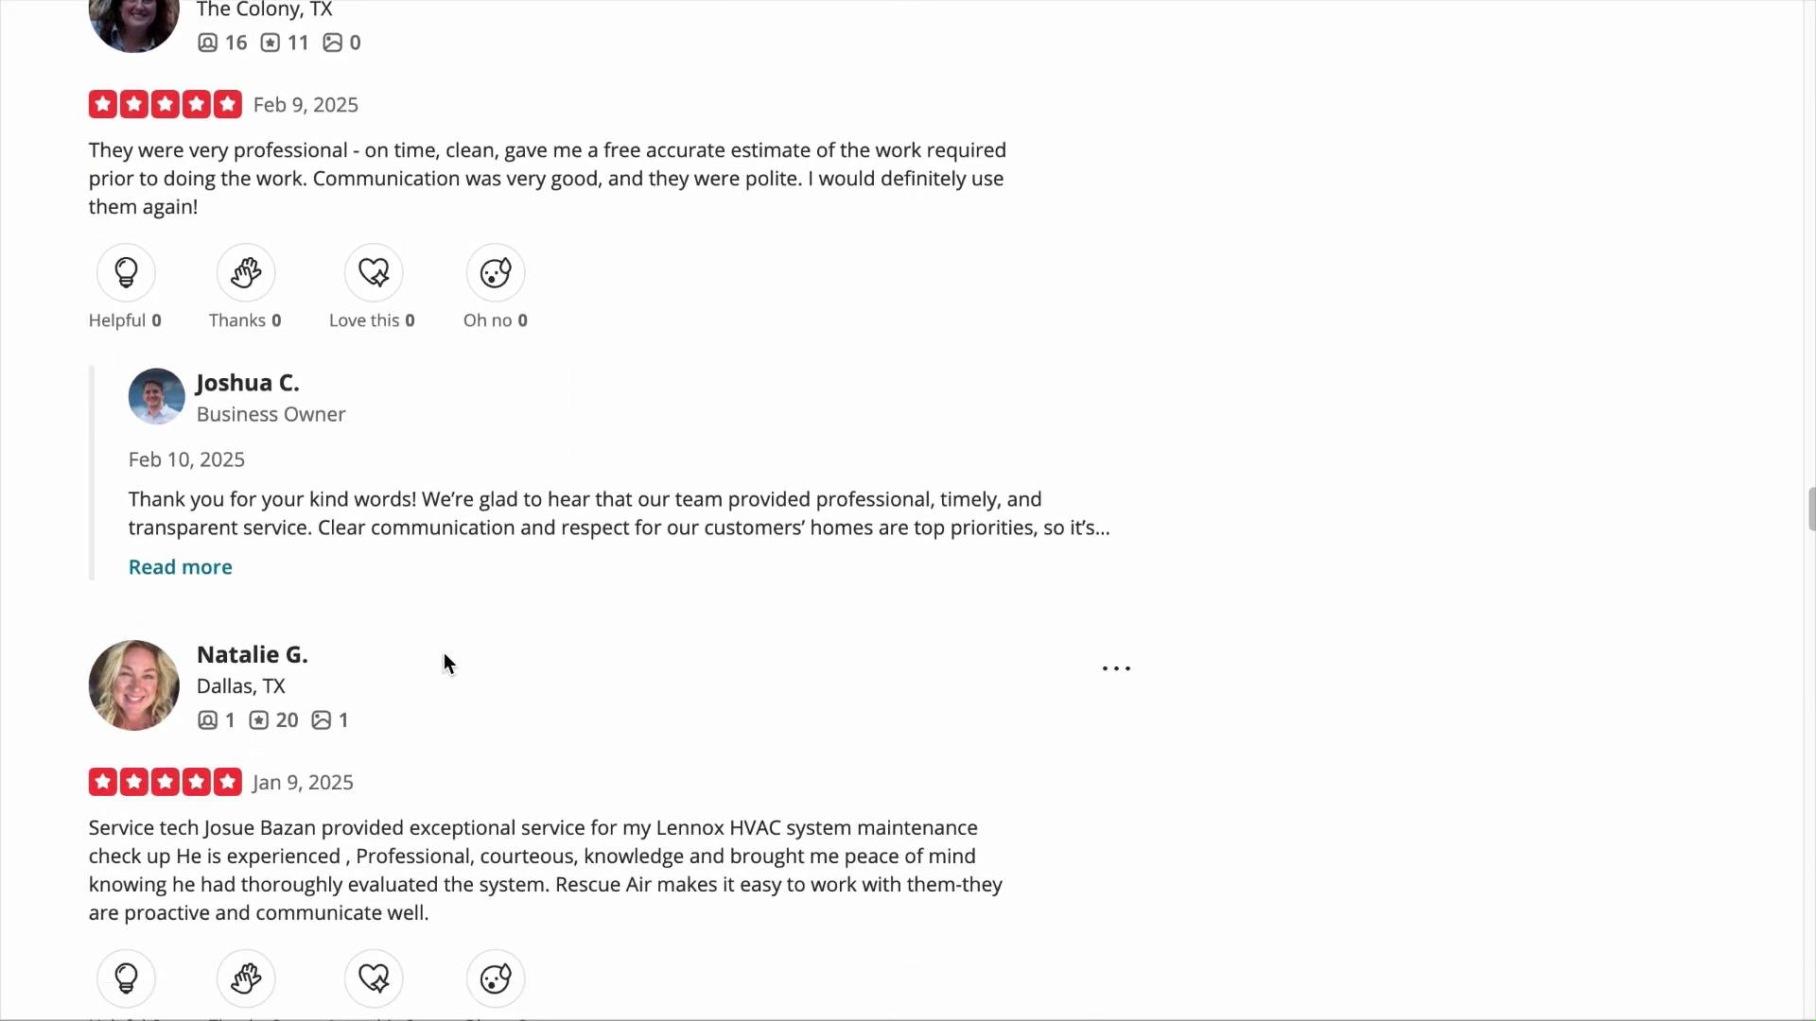
scroll(442, 660, "down", 4)
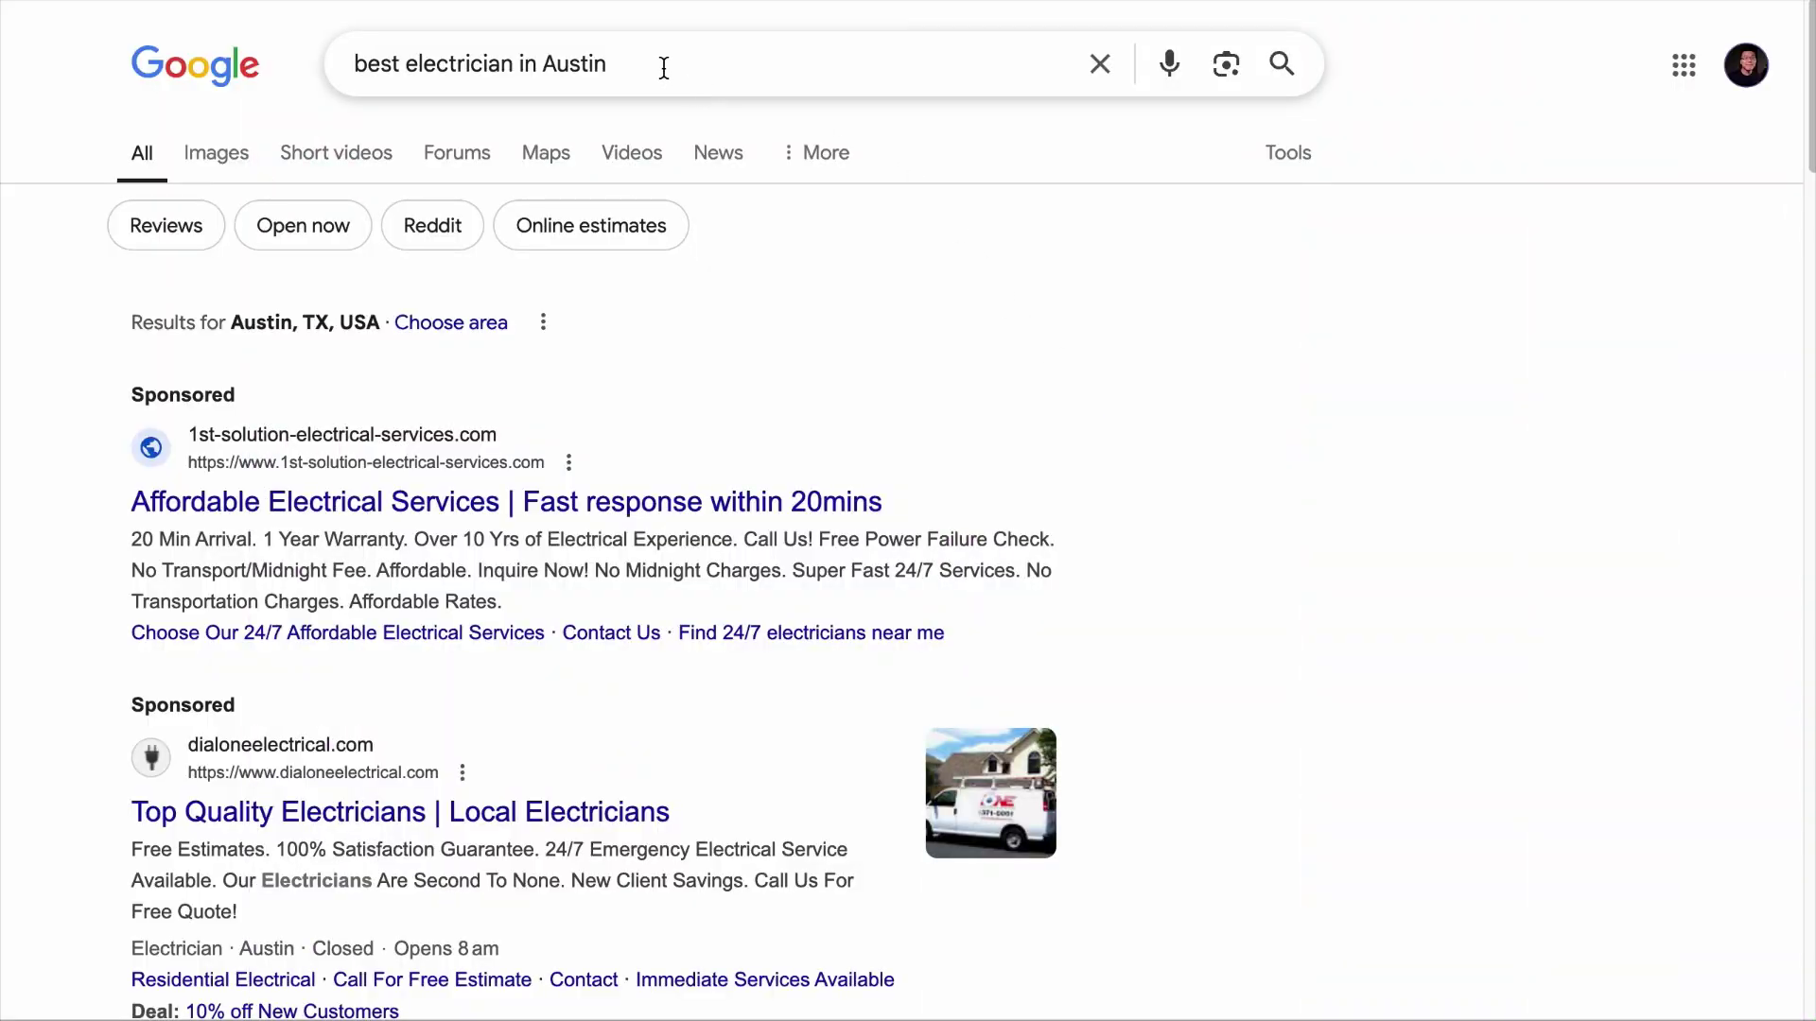
Select the 'best electrician in Austin' query in the search bar
left_click_drag(664, 68, 251, 54)
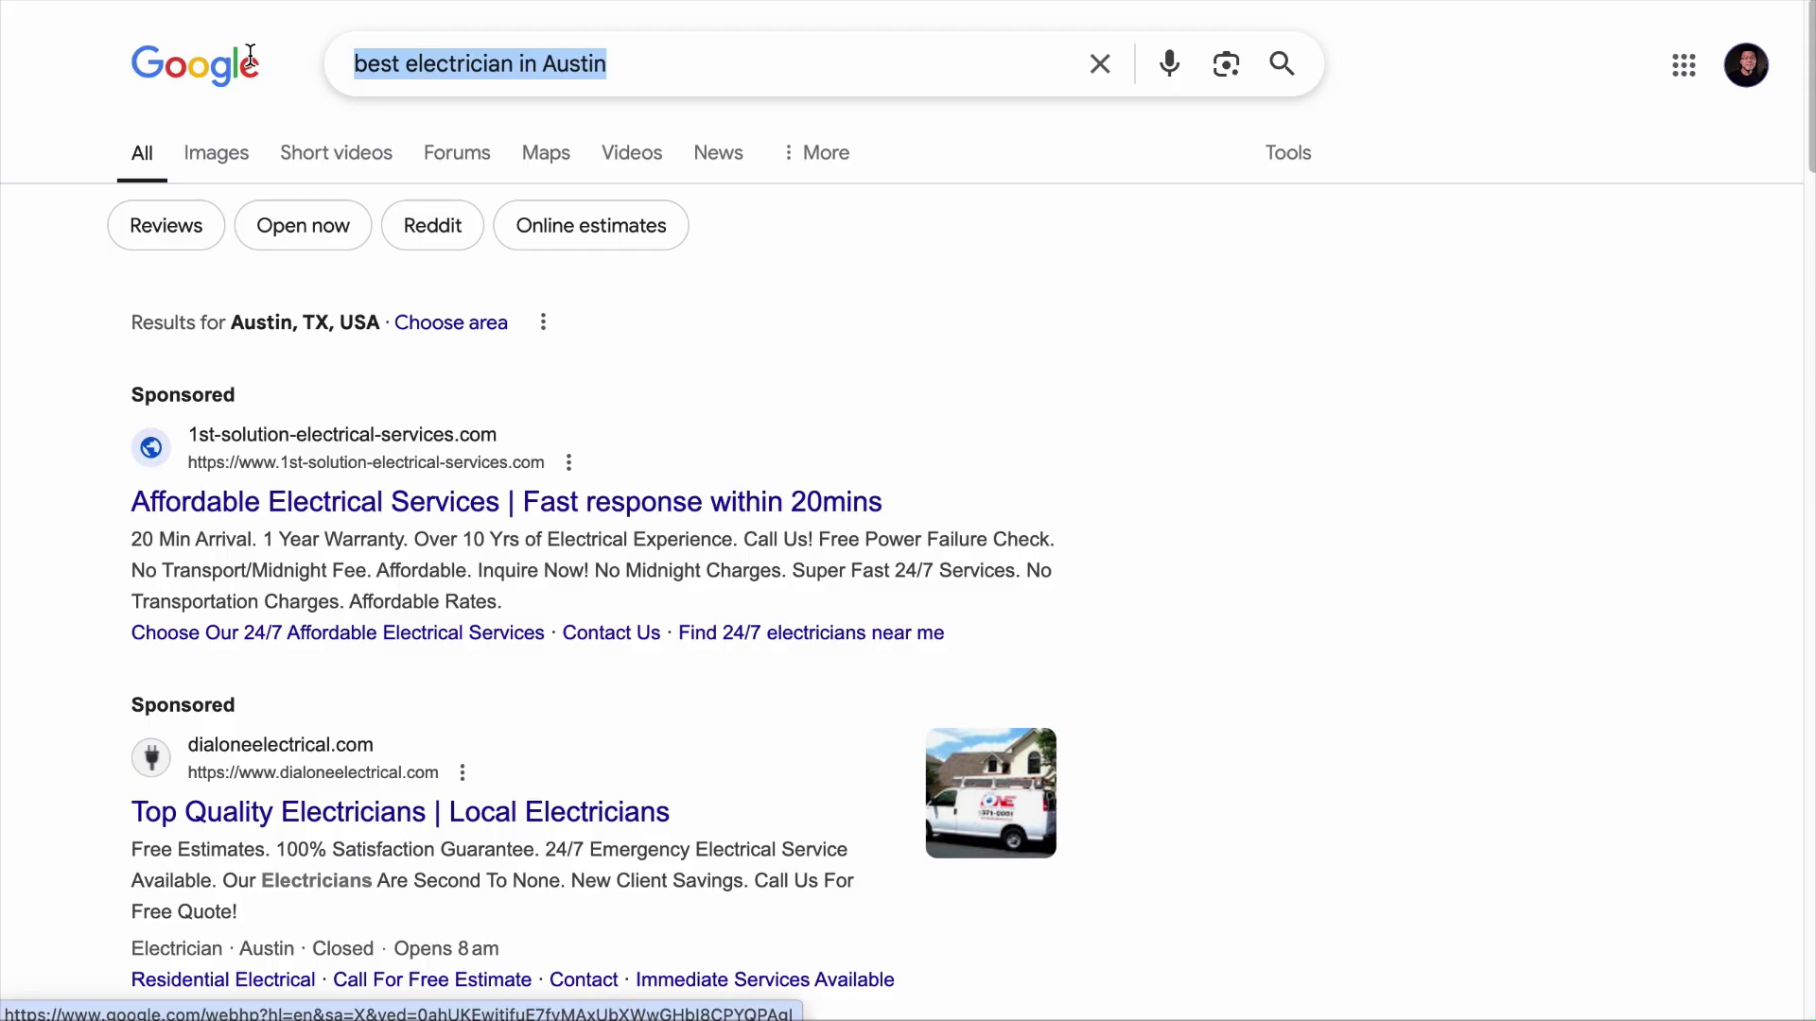
scroll(201, 460, "down", 10)
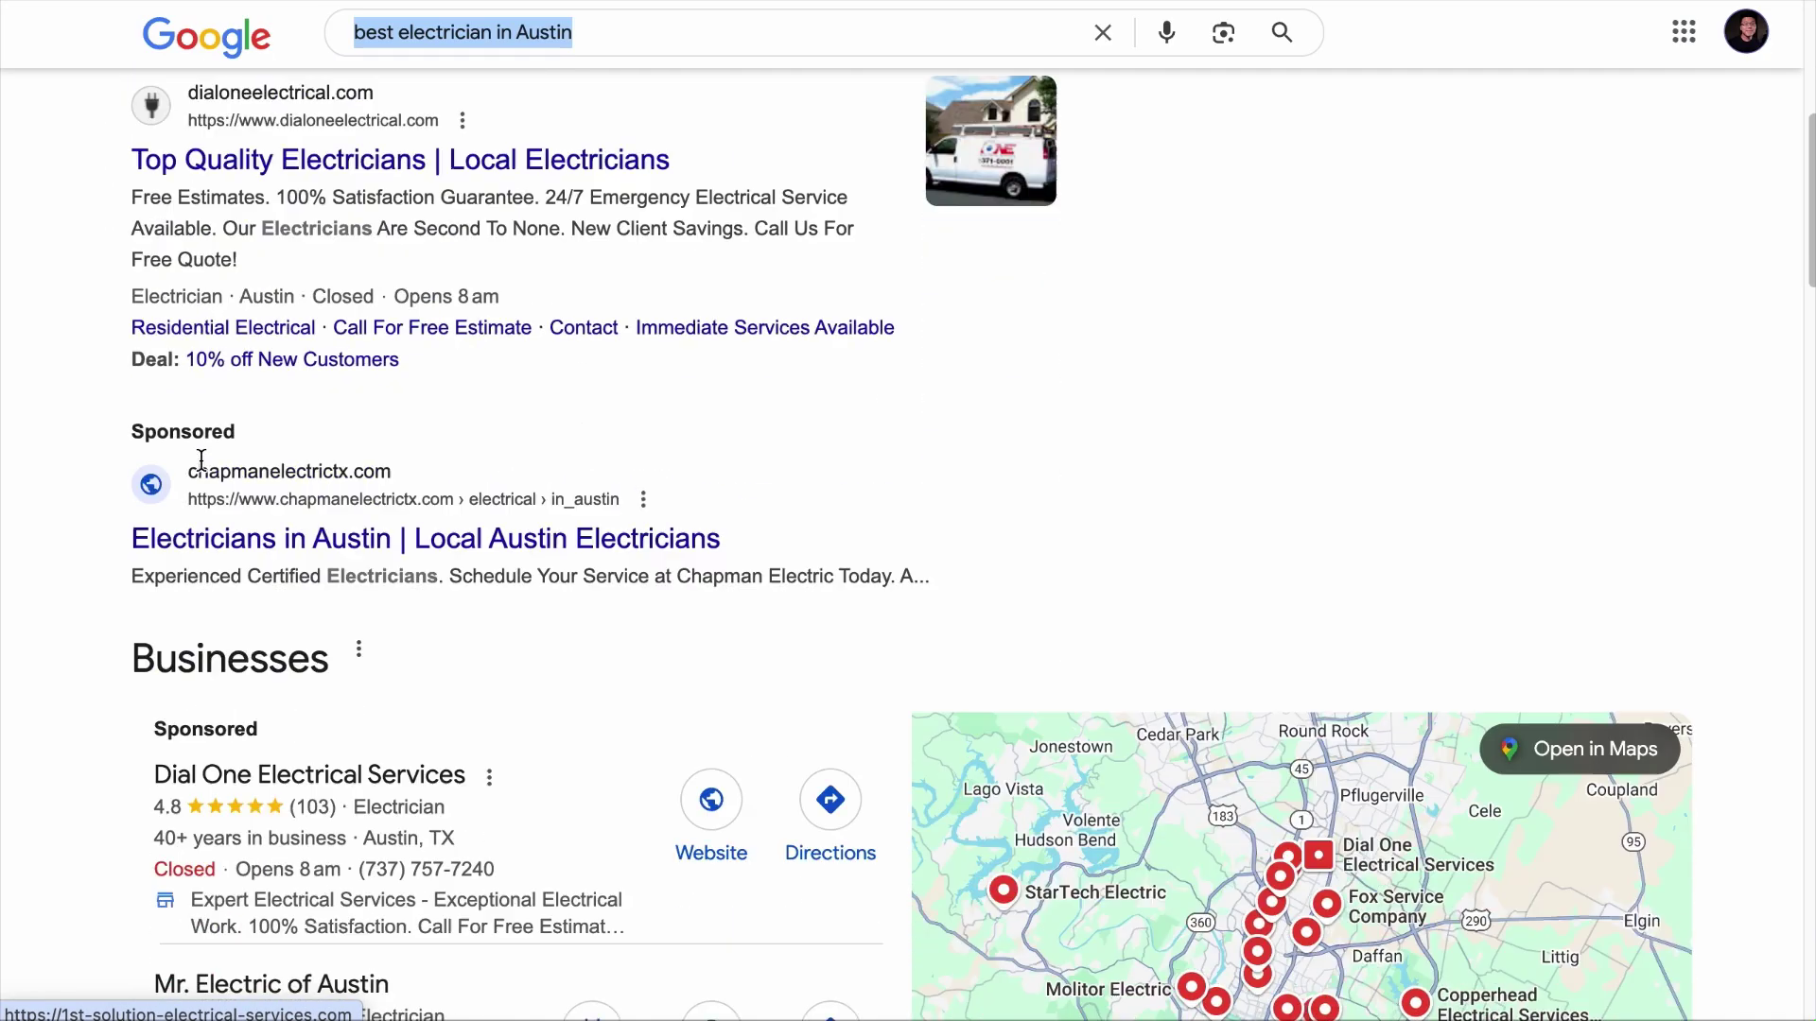
scroll(202, 459, "down", 4)
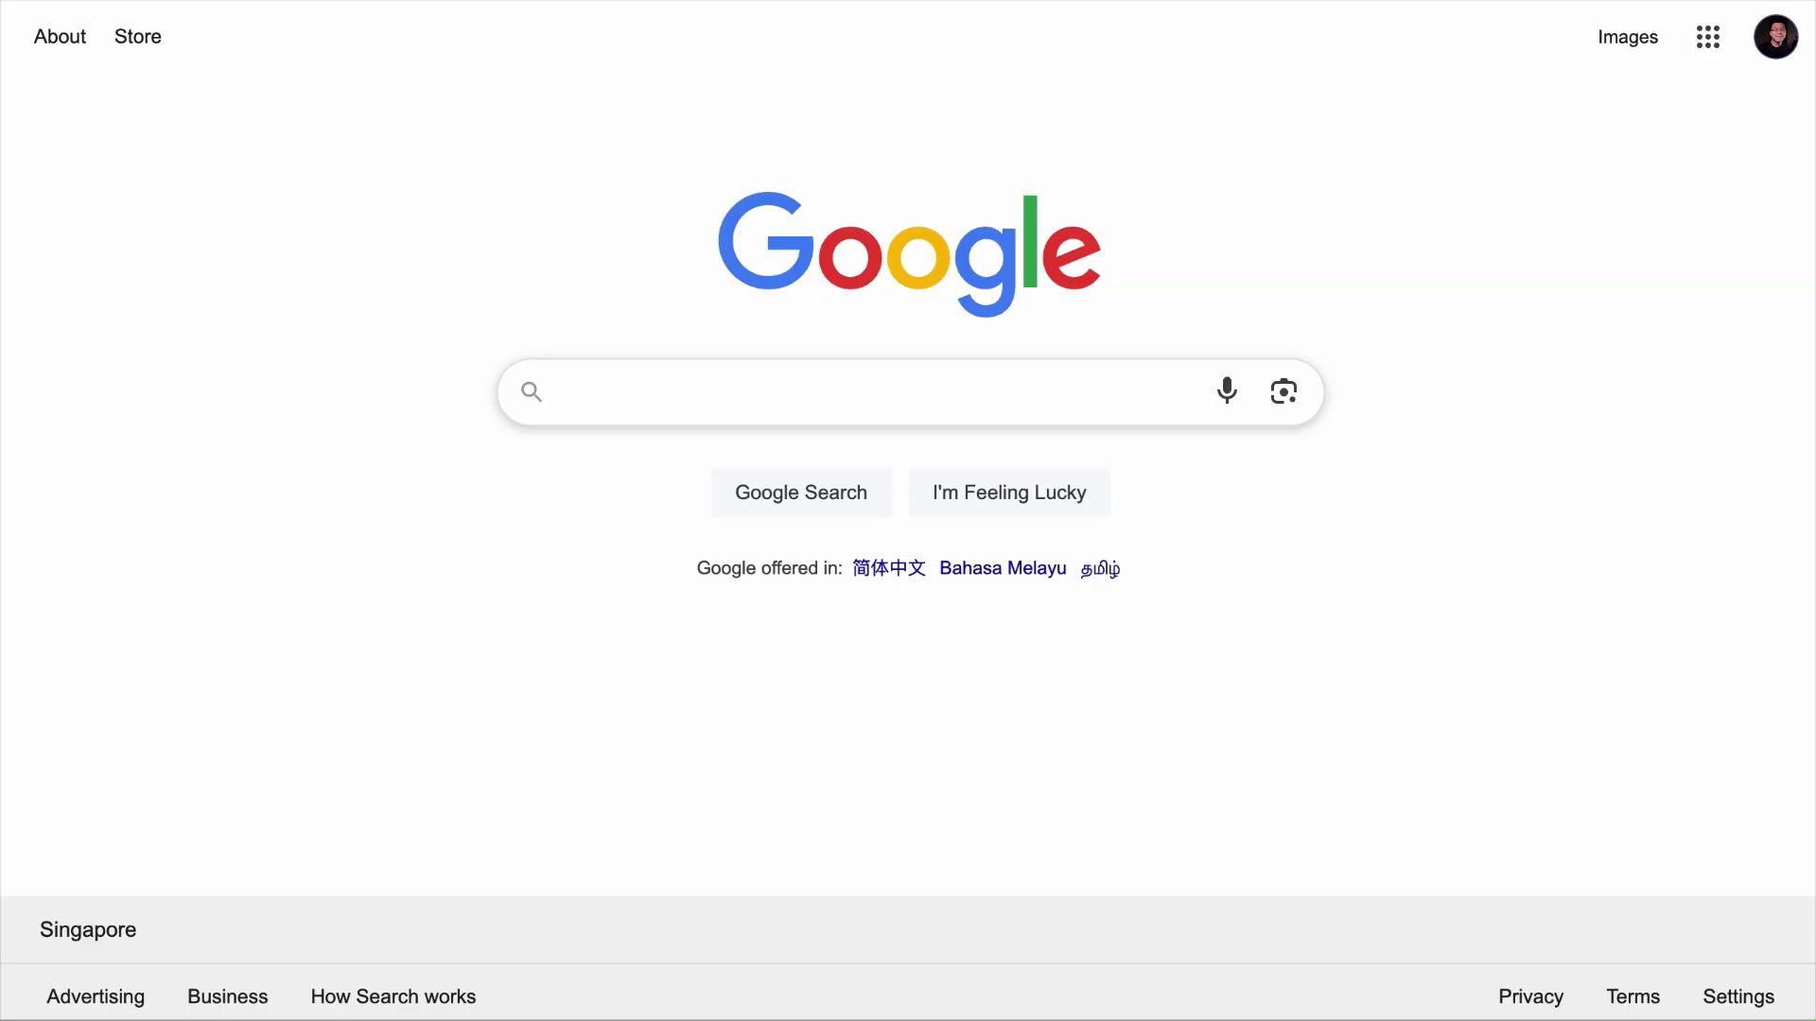
type("https://mrelectric.com/austin")
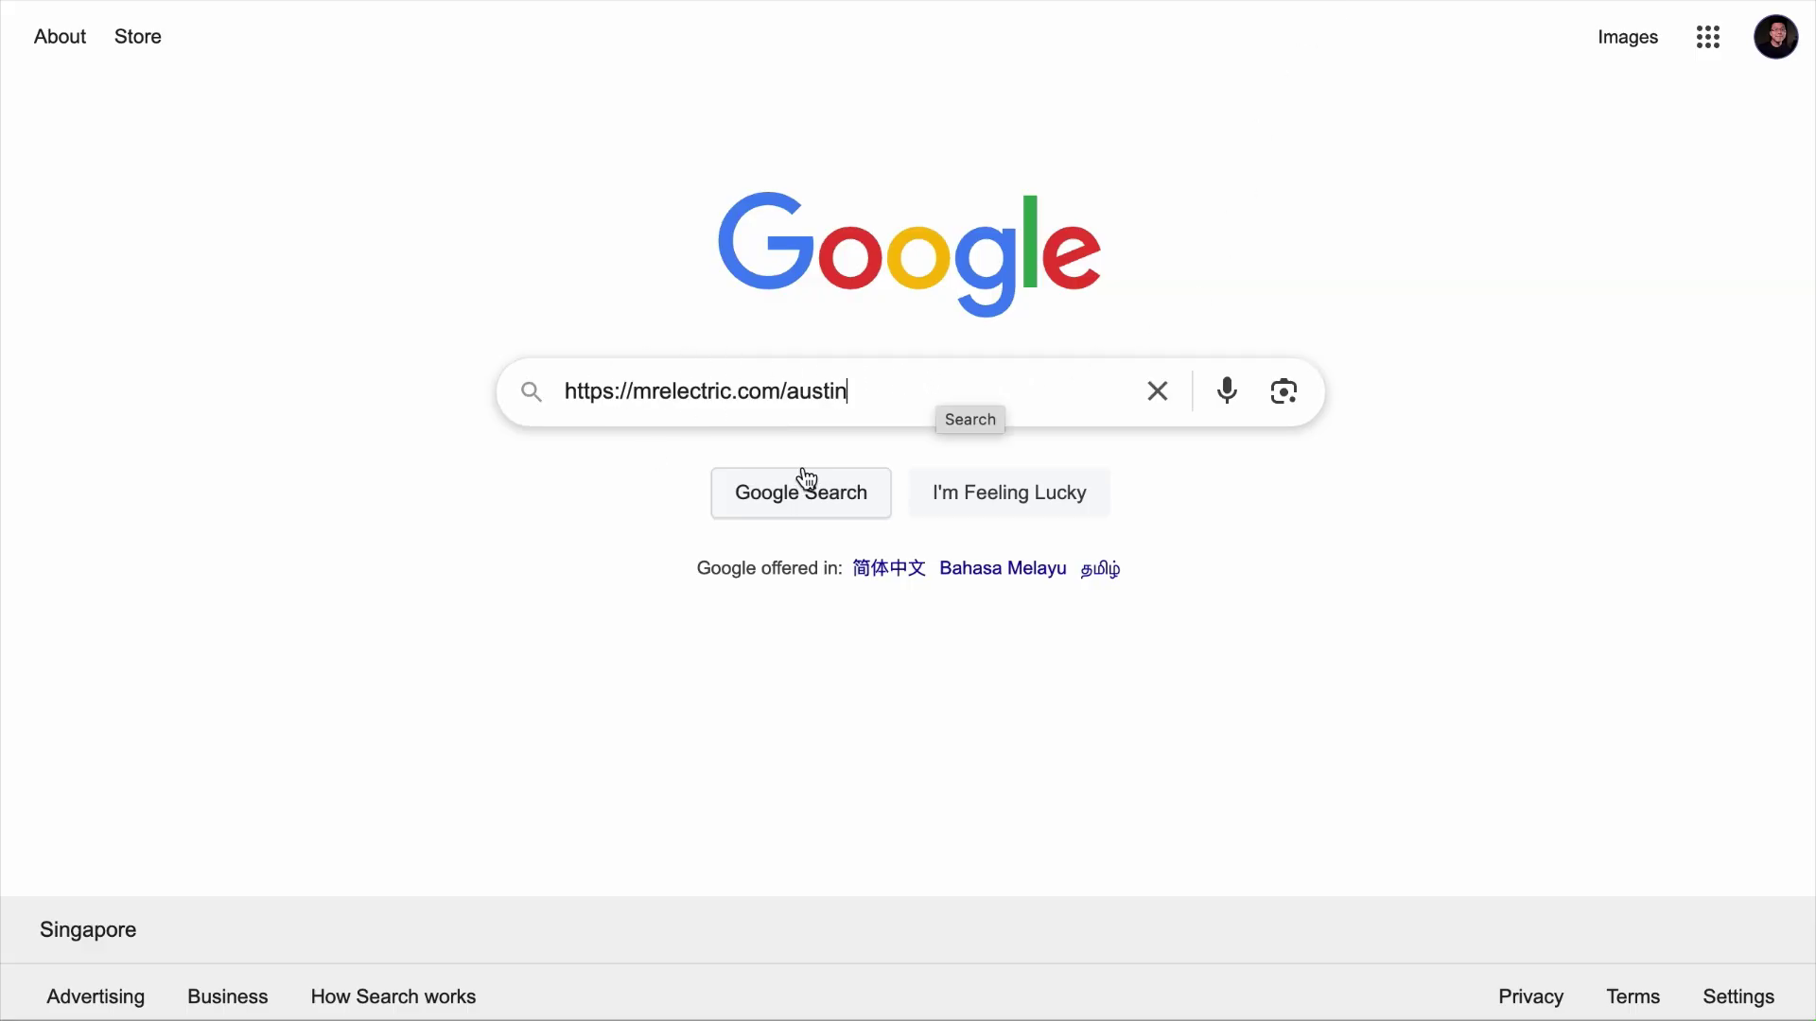
left_click_drag(792, 397, 502, 389)
key("BackSpace")
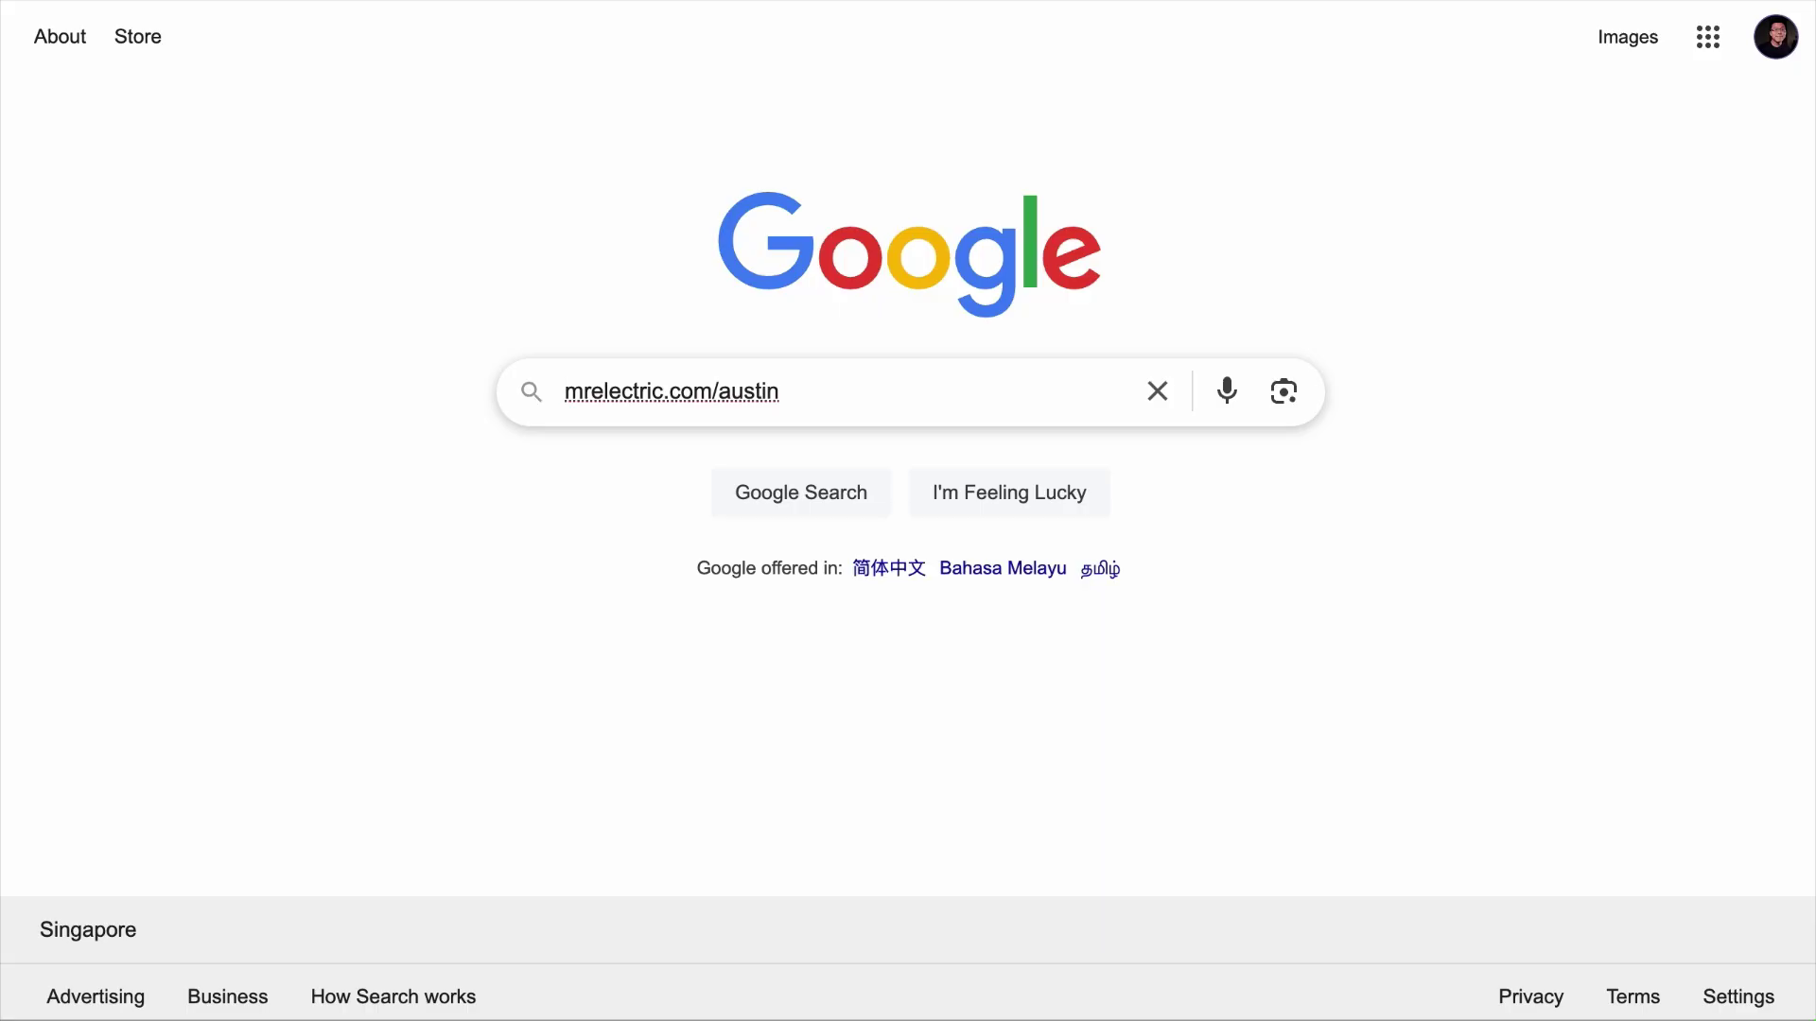
type("site:")
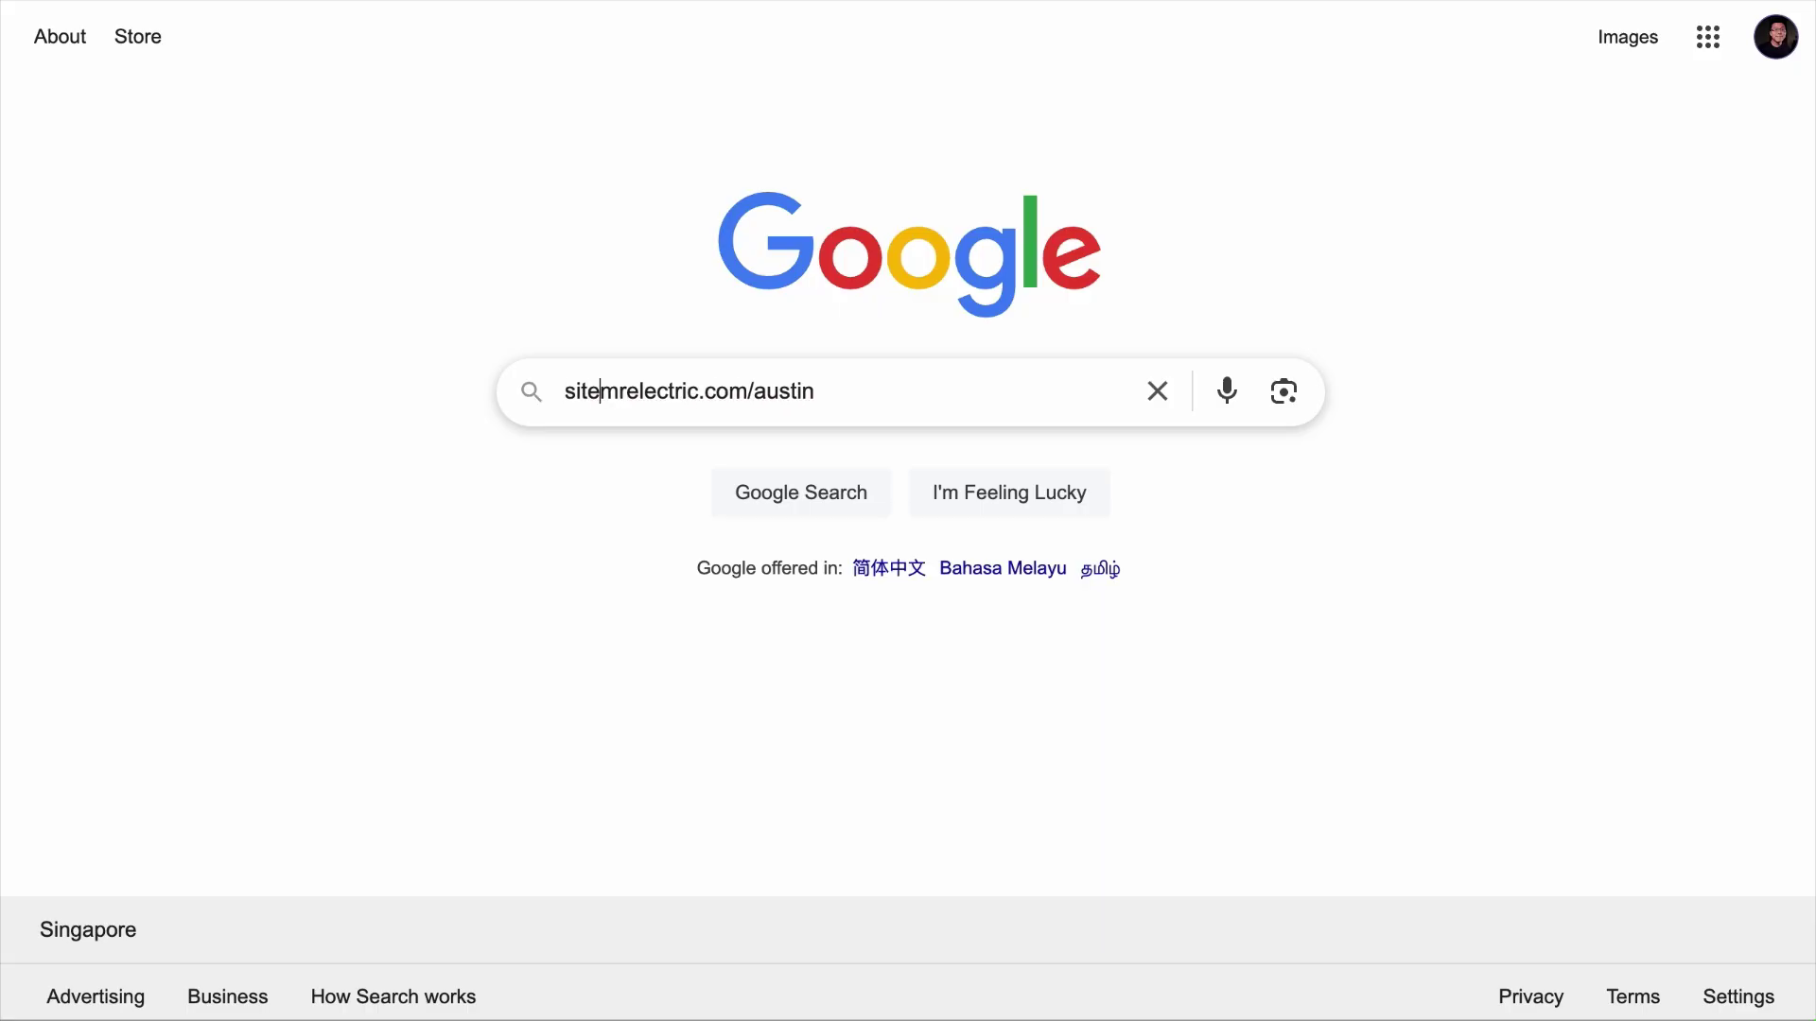
key("Return")
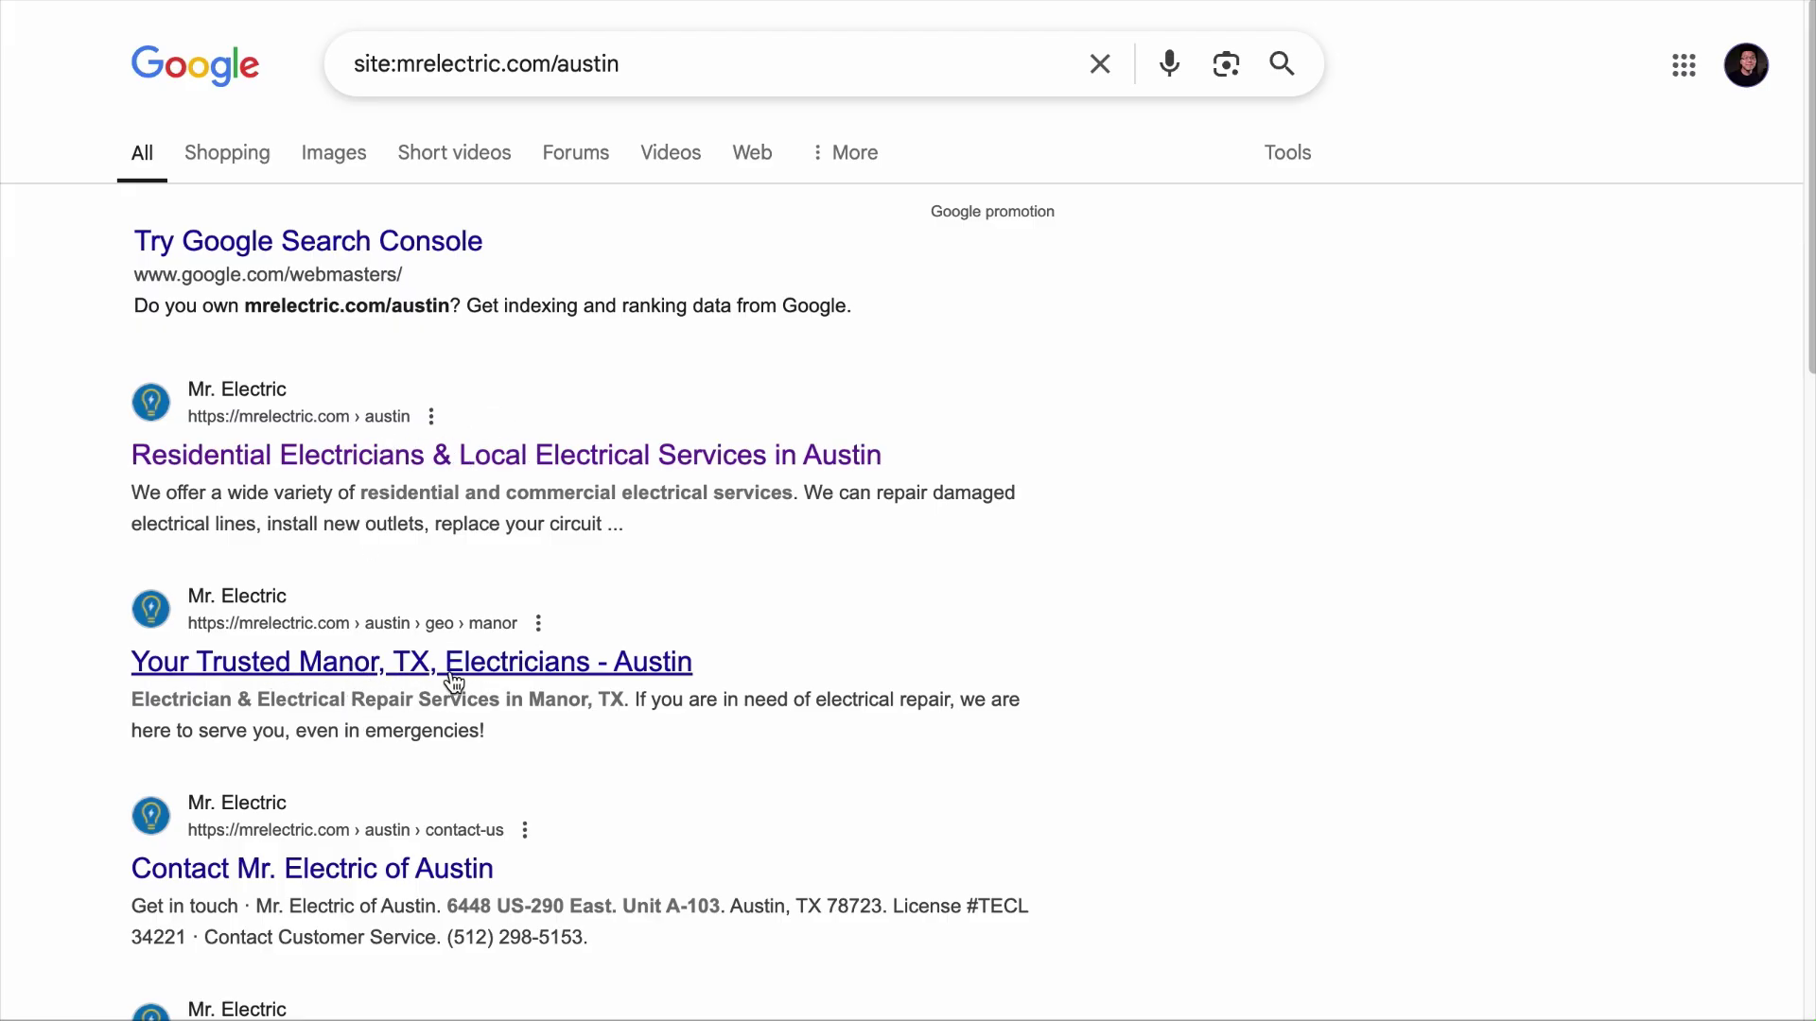
Review the indexed mrelectric.com/austin pages through results page 2
scroll(700, 771, "down", 5)
scroll(698, 762, "down", 3)
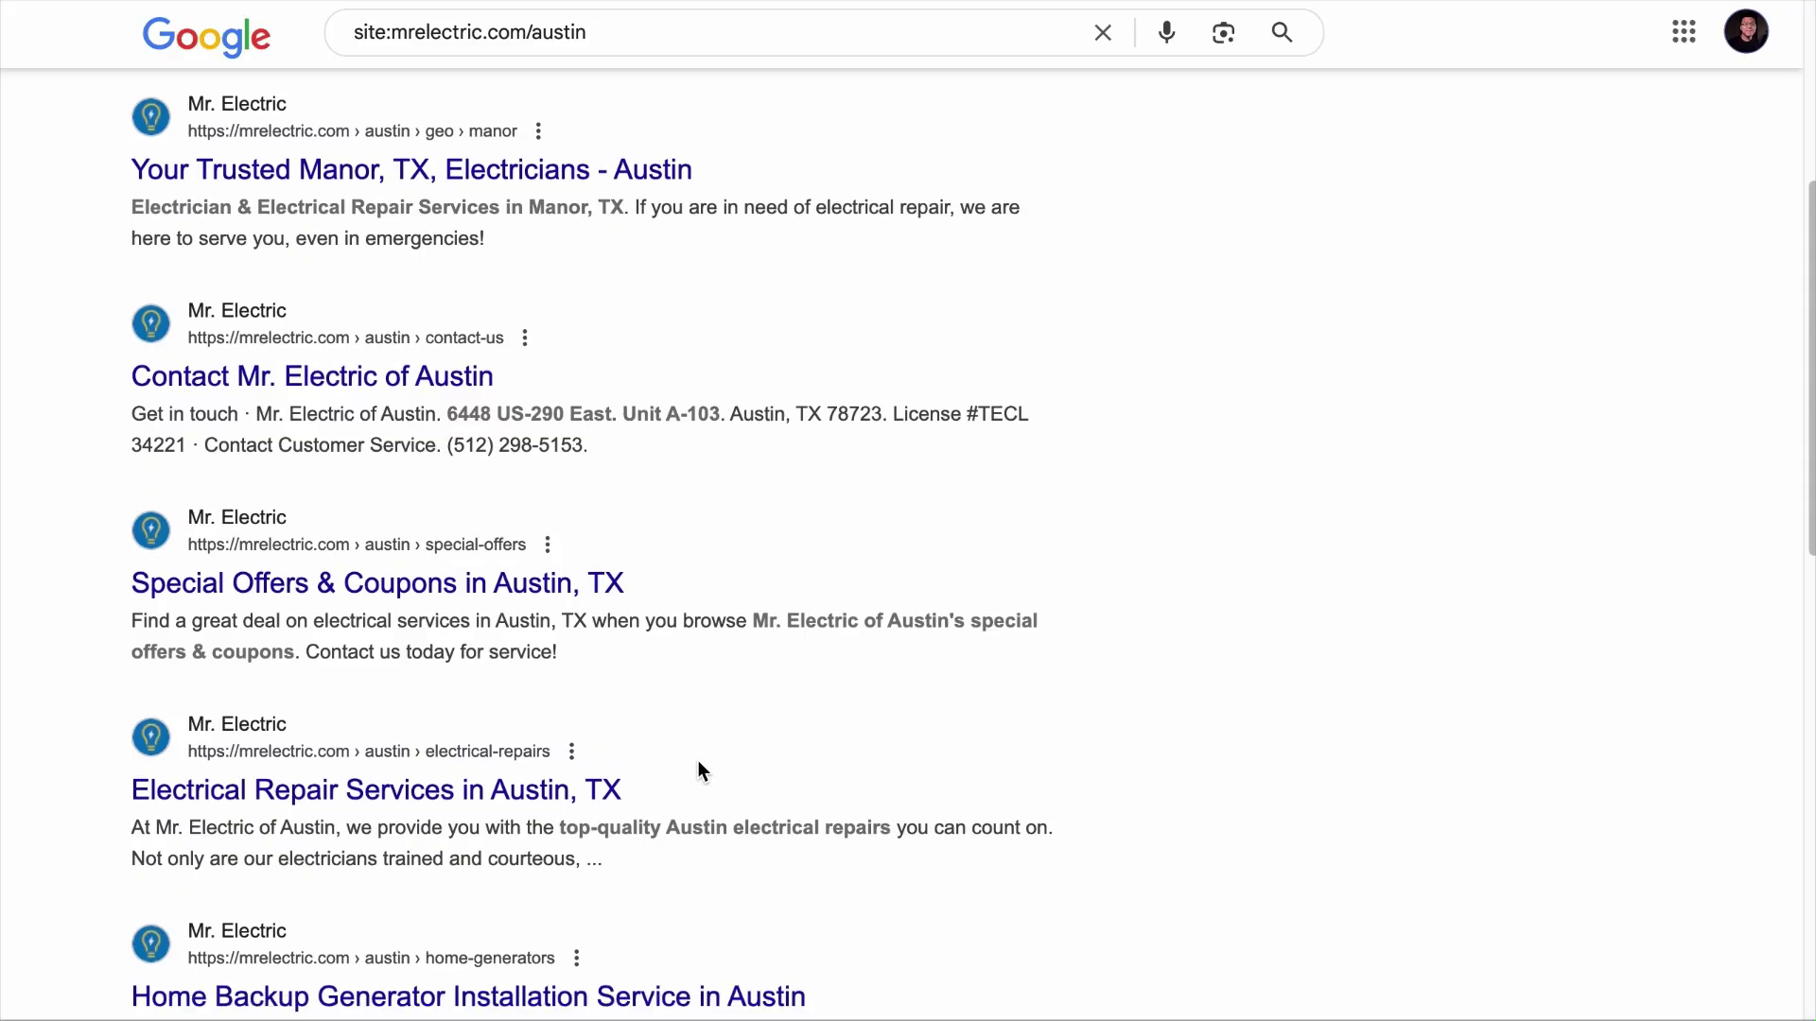
scroll(696, 762, "down", 1)
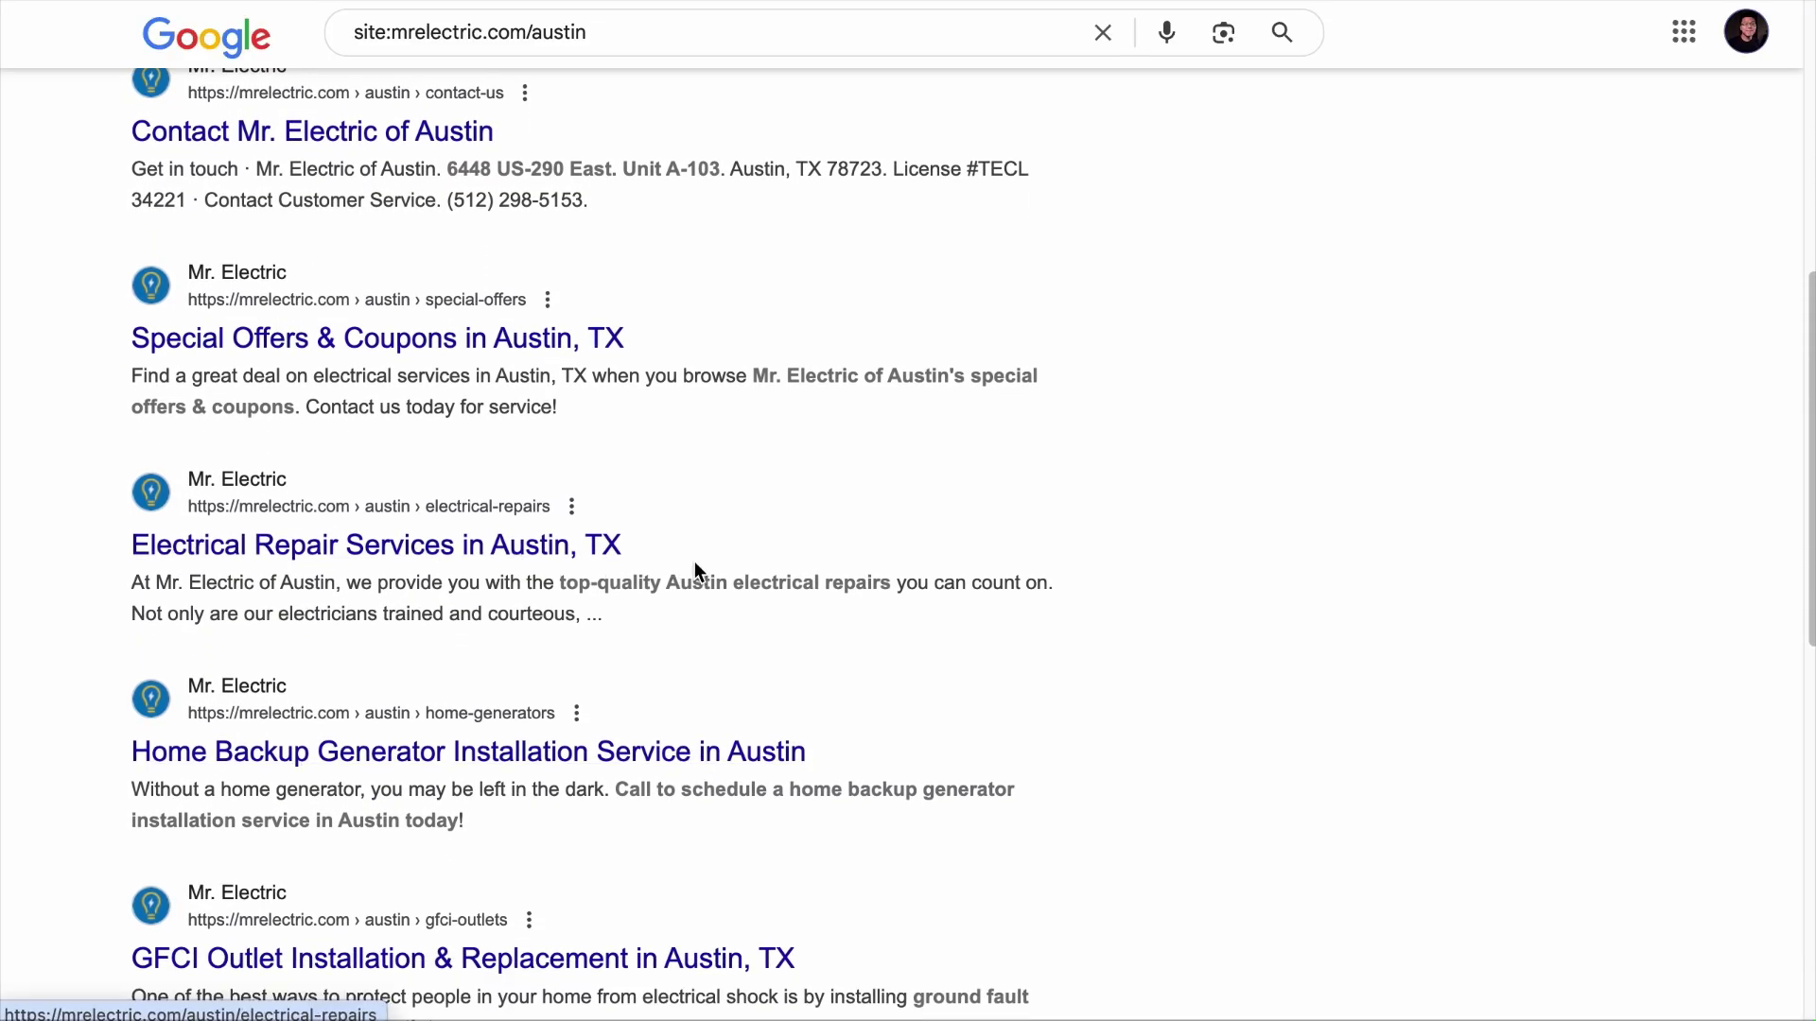
scroll(697, 568, "down", 3)
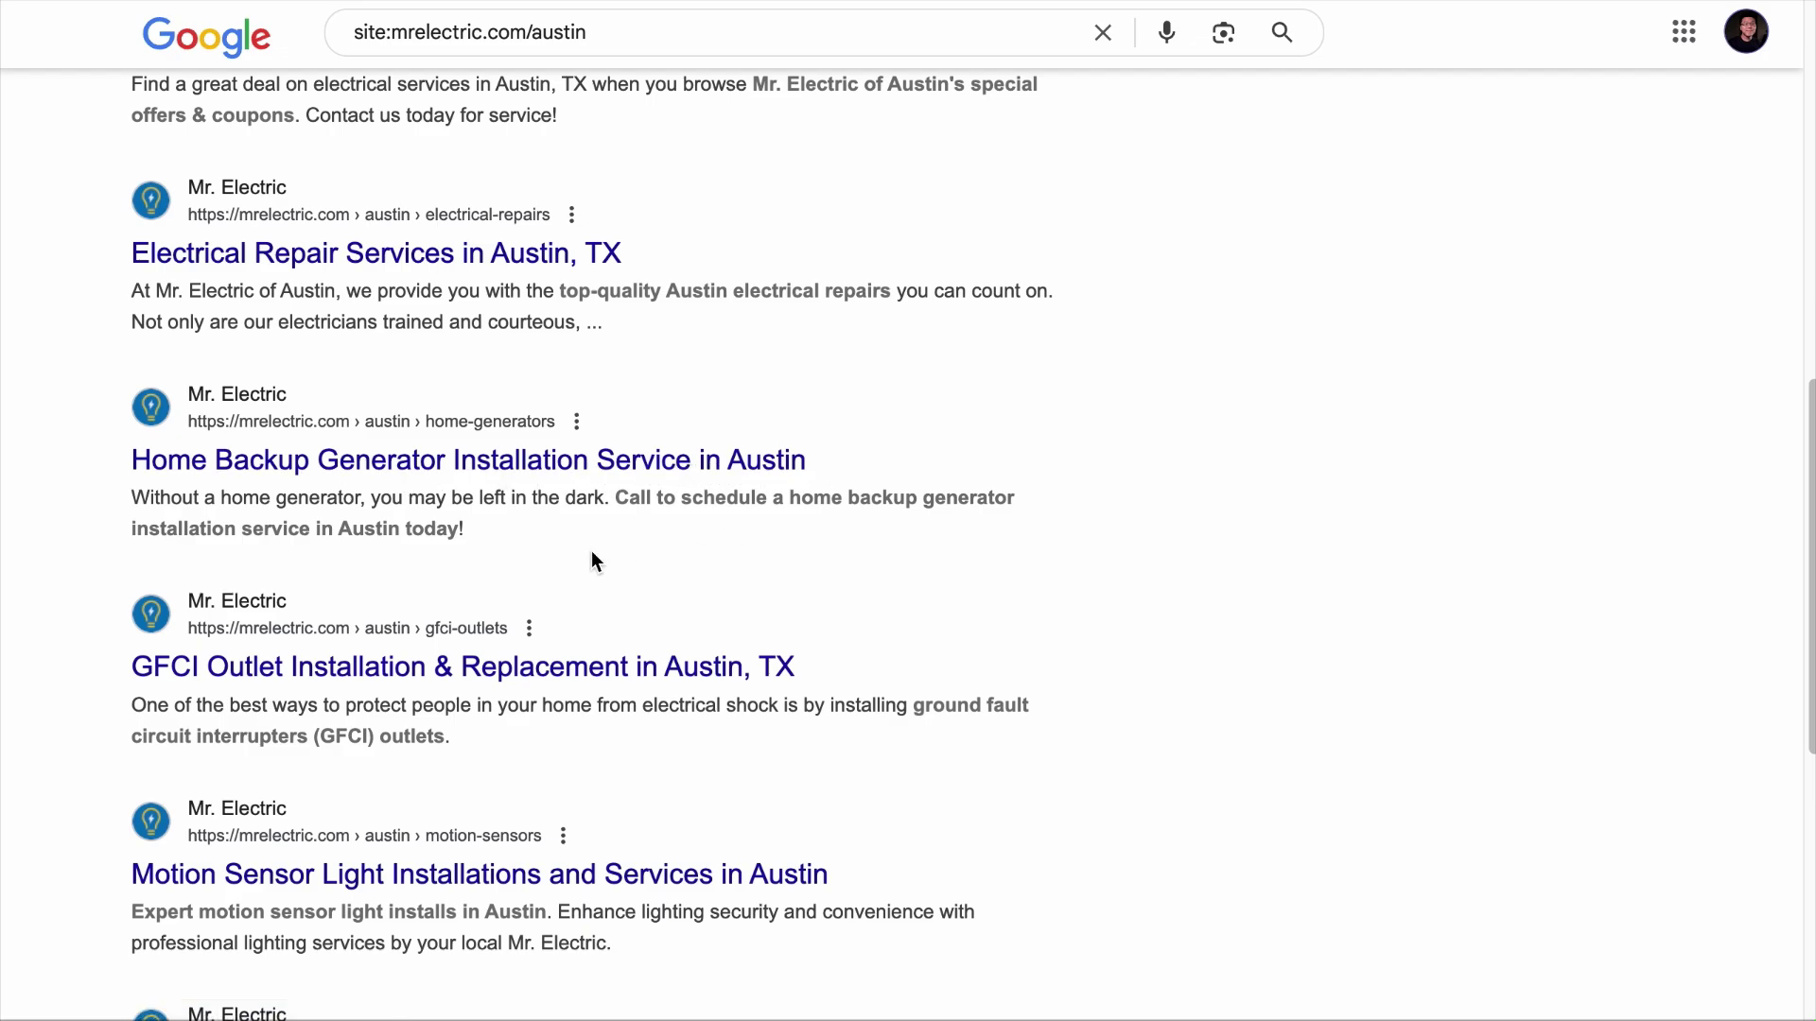
scroll(520, 799, "down", 3)
scroll(520, 794, "down", 3)
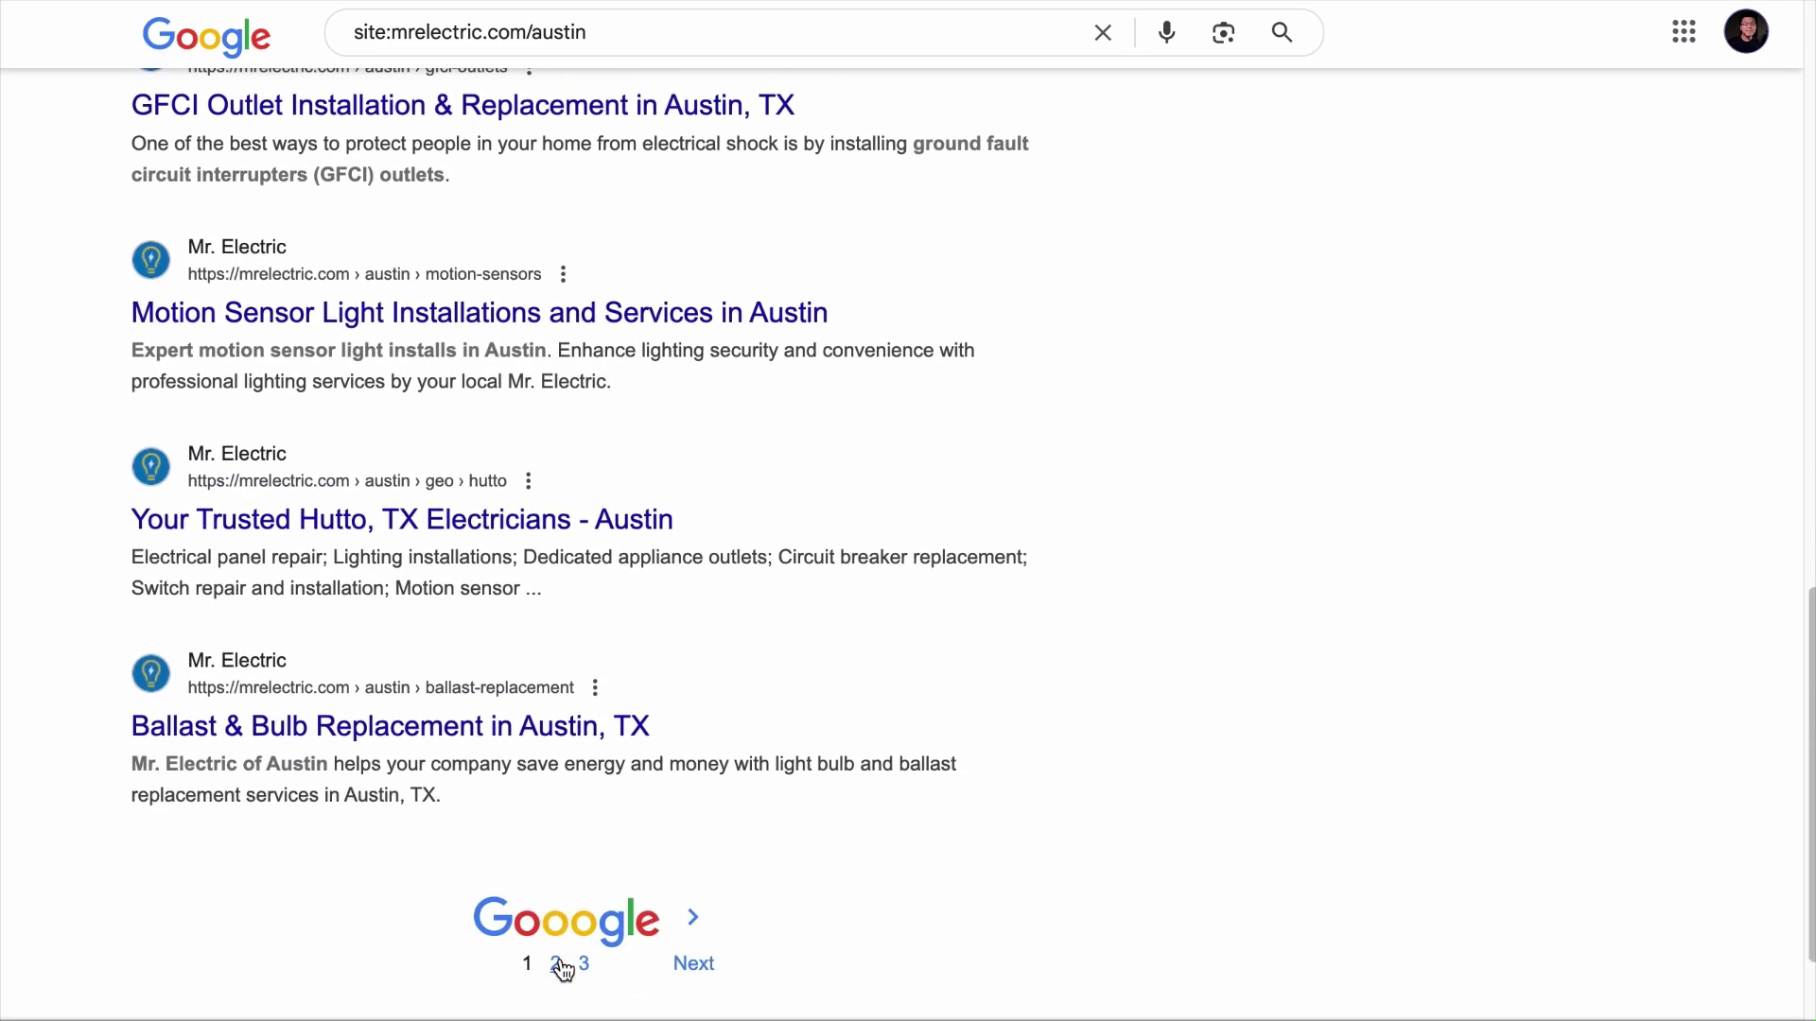
left_click(561, 963)
scroll(624, 847, "down", 3)
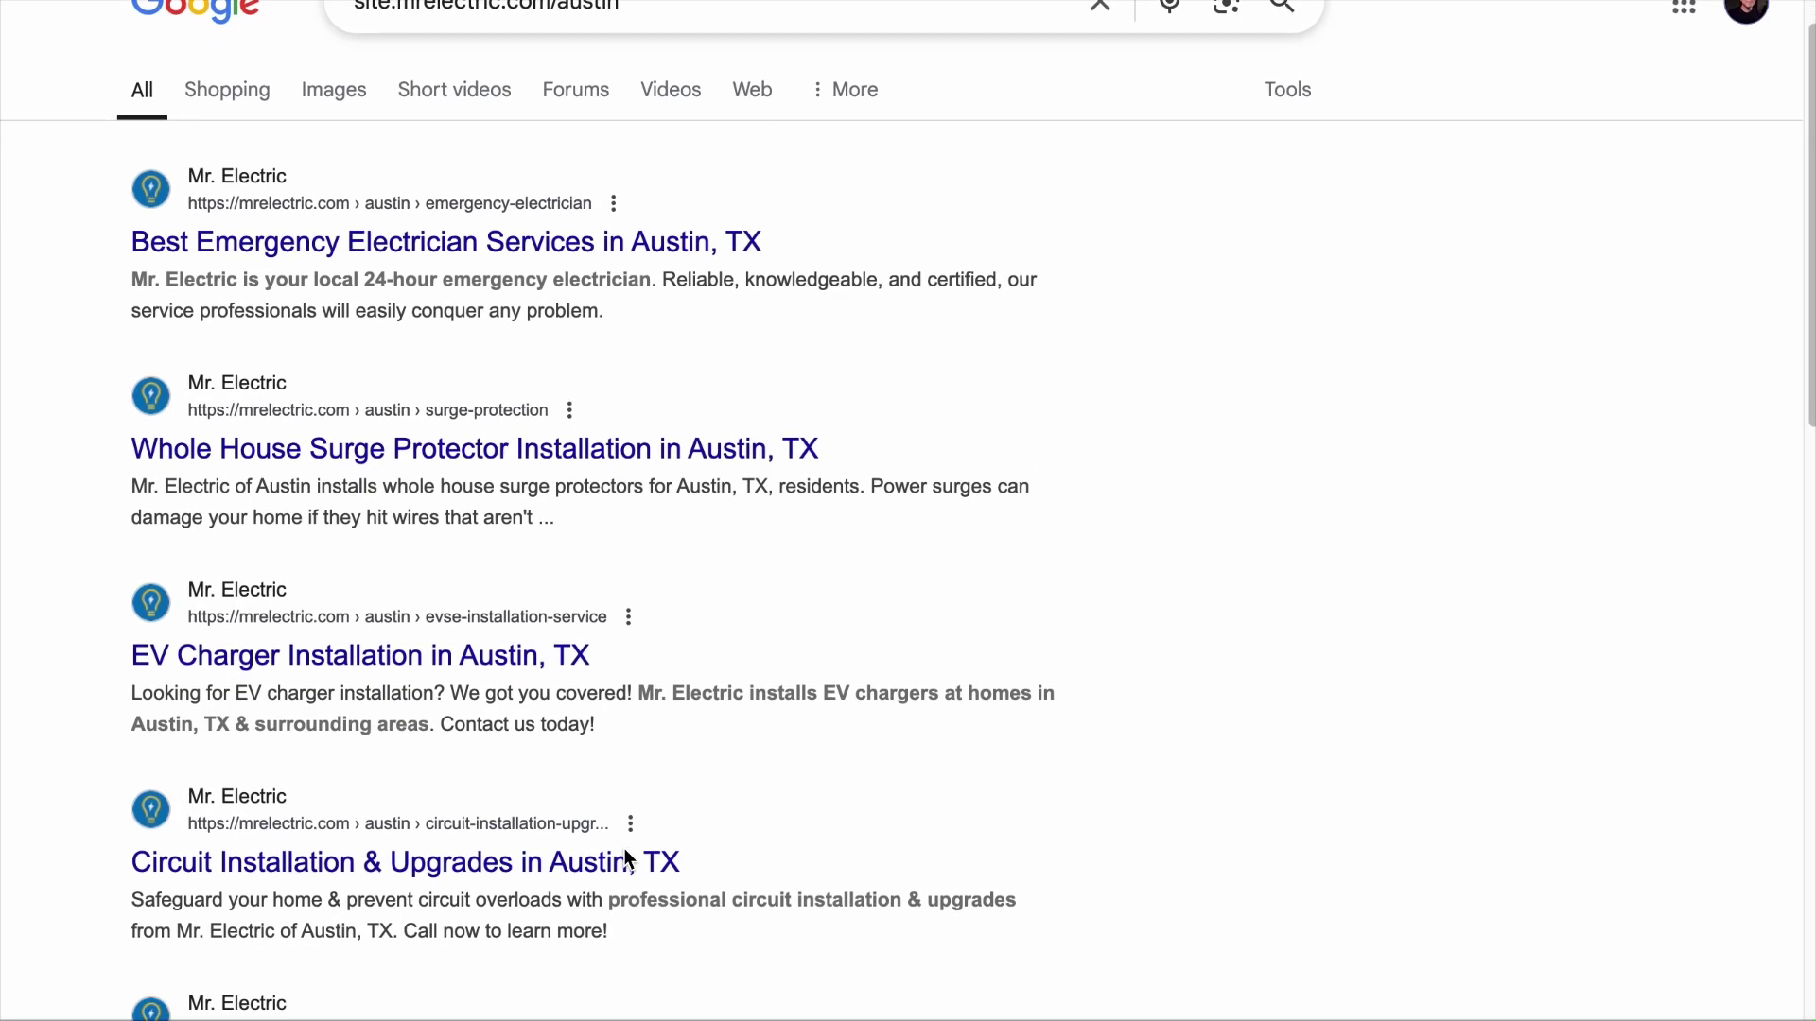
scroll(624, 848, "down", 10)
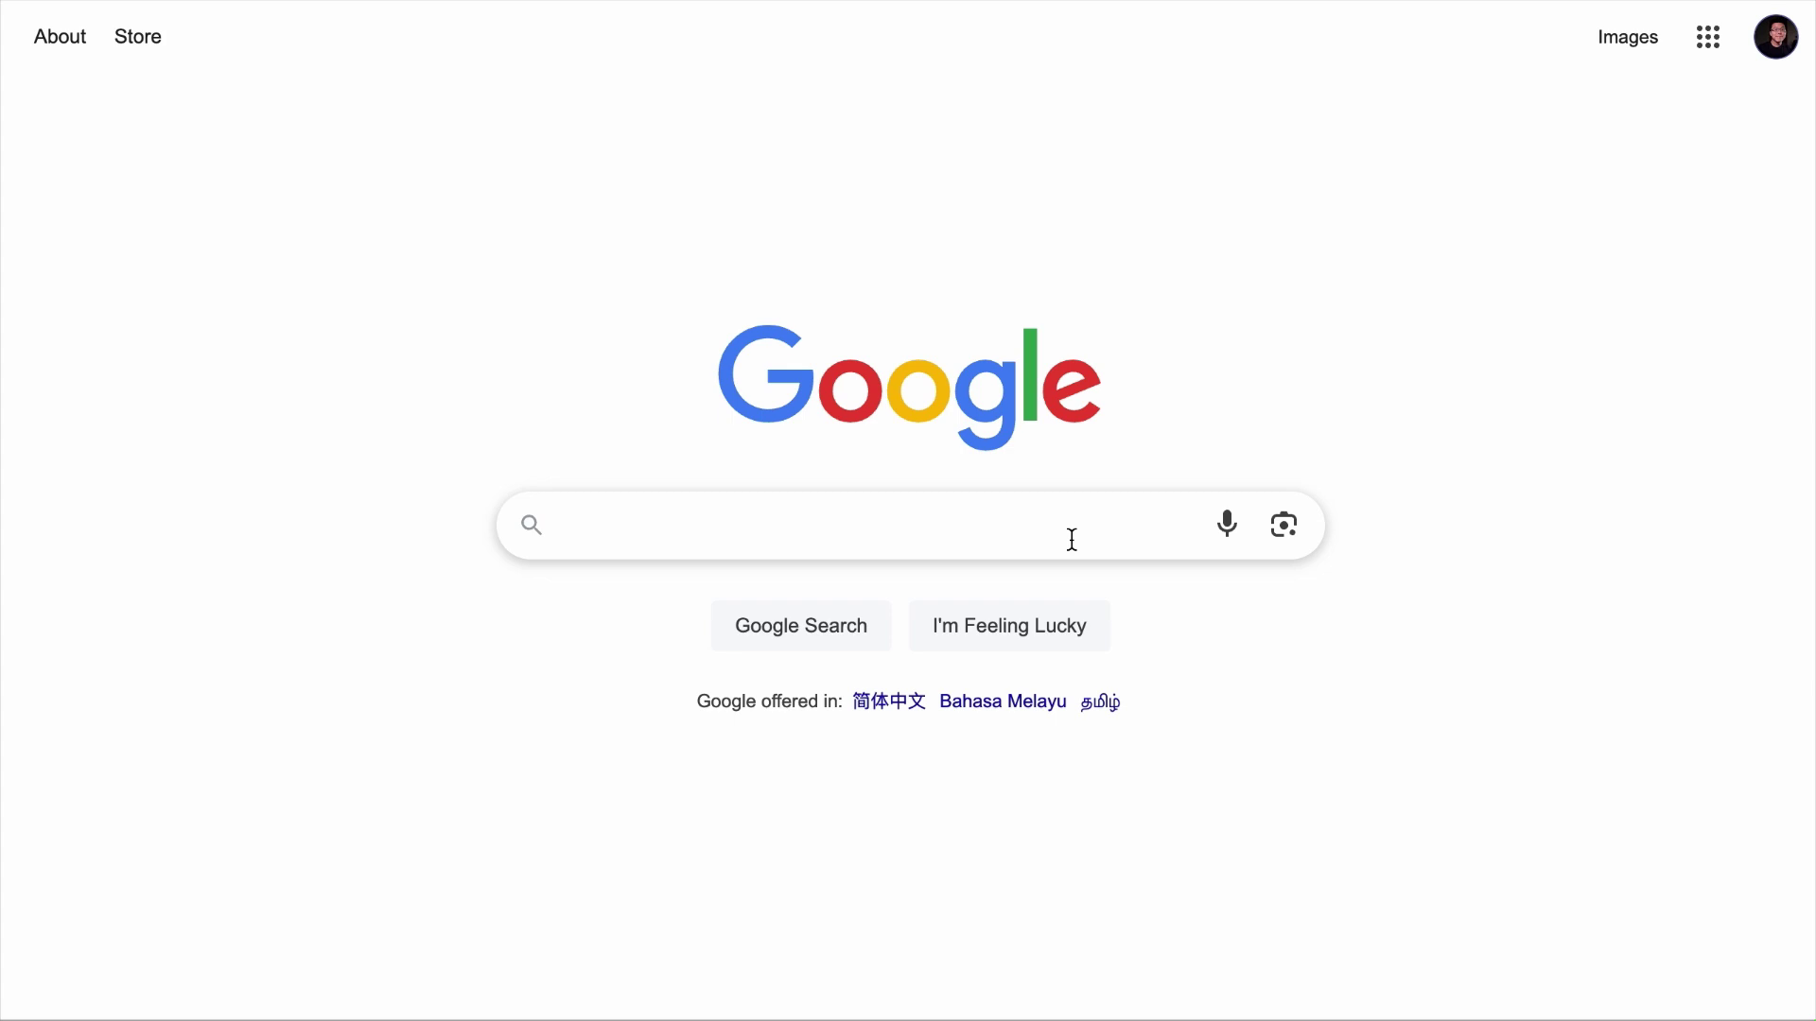
Search for 'Emergency plumber NYC' and scroll to People also ask
type("Emergency plumber NYC")
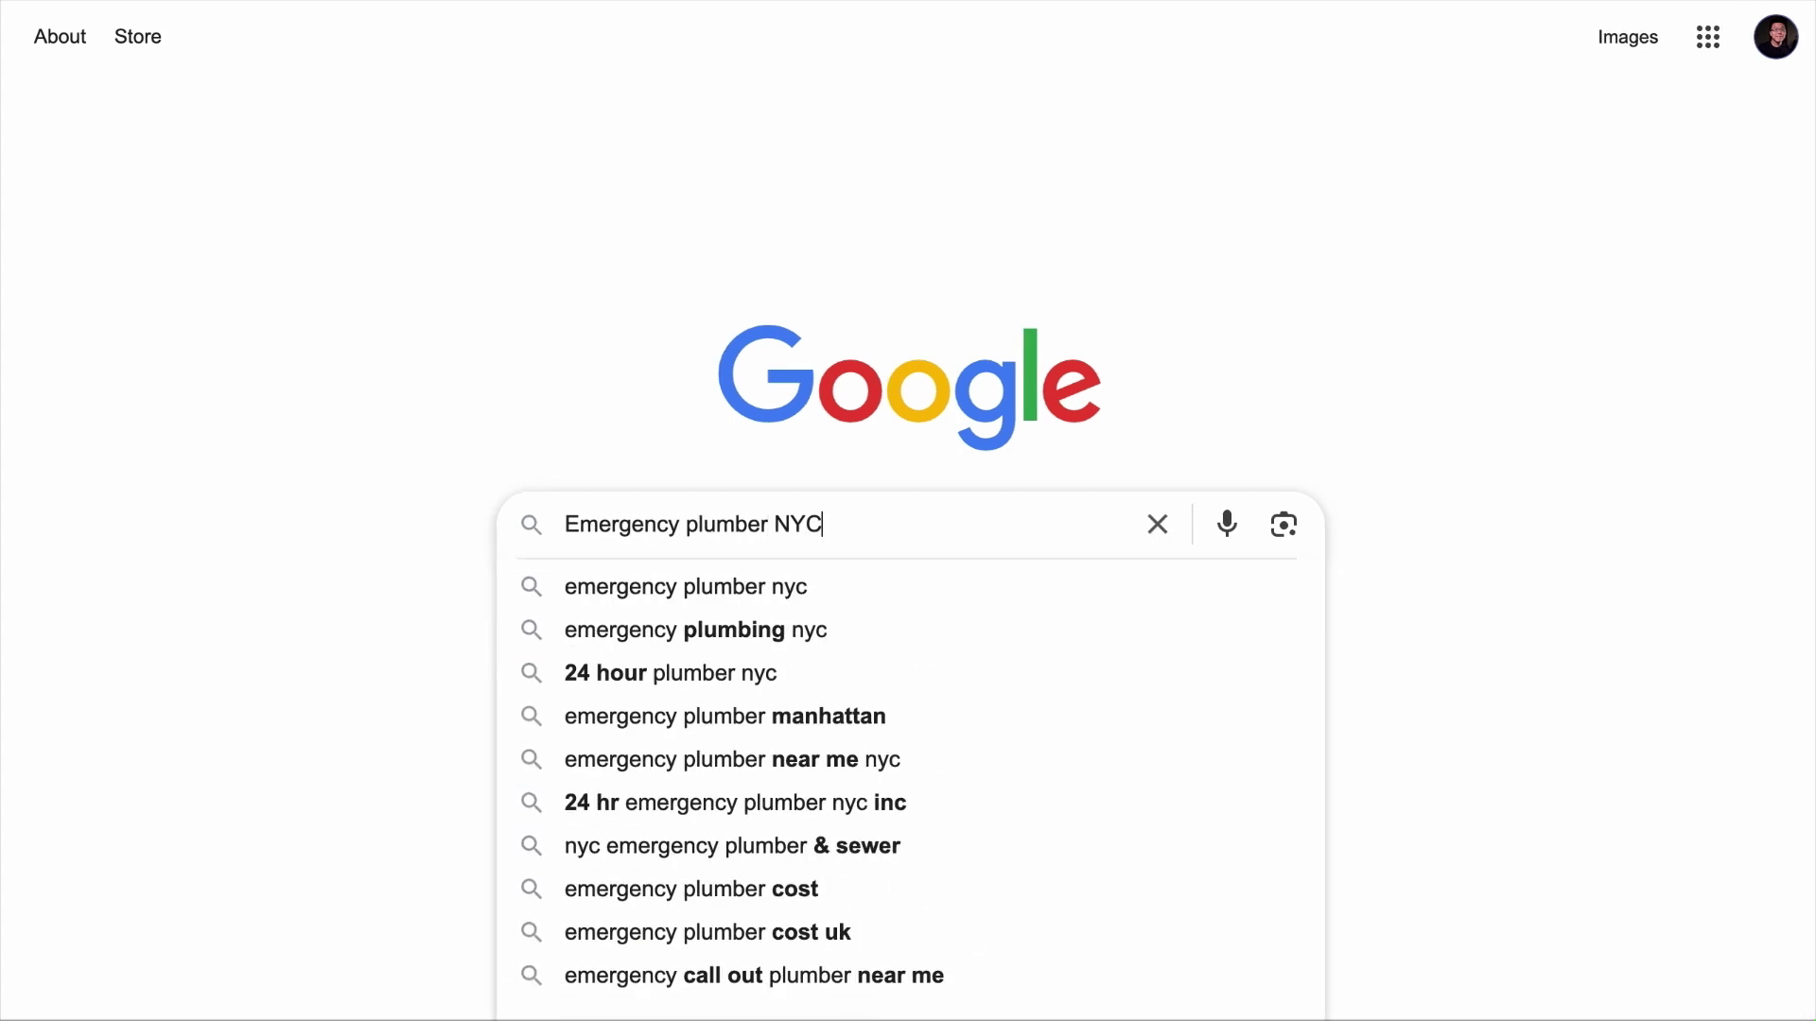
key("Return")
scroll(706, 544, "down", 15)
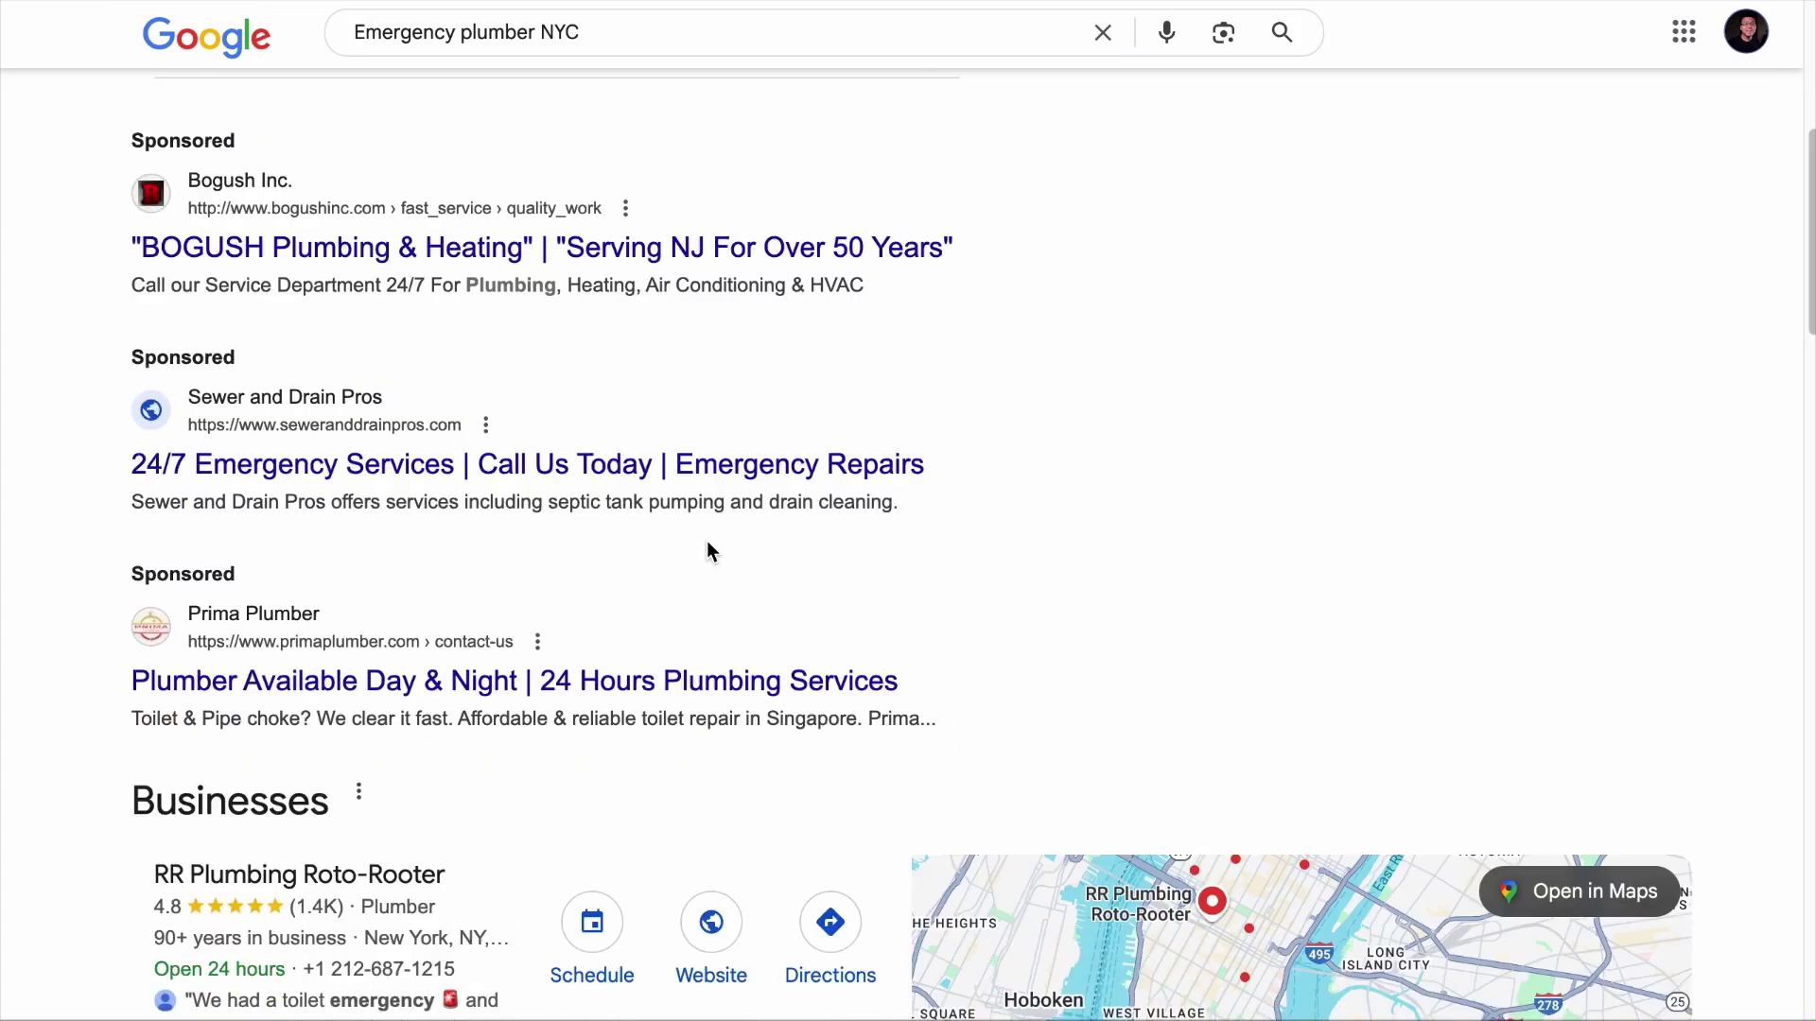
scroll(705, 539, "down", 1)
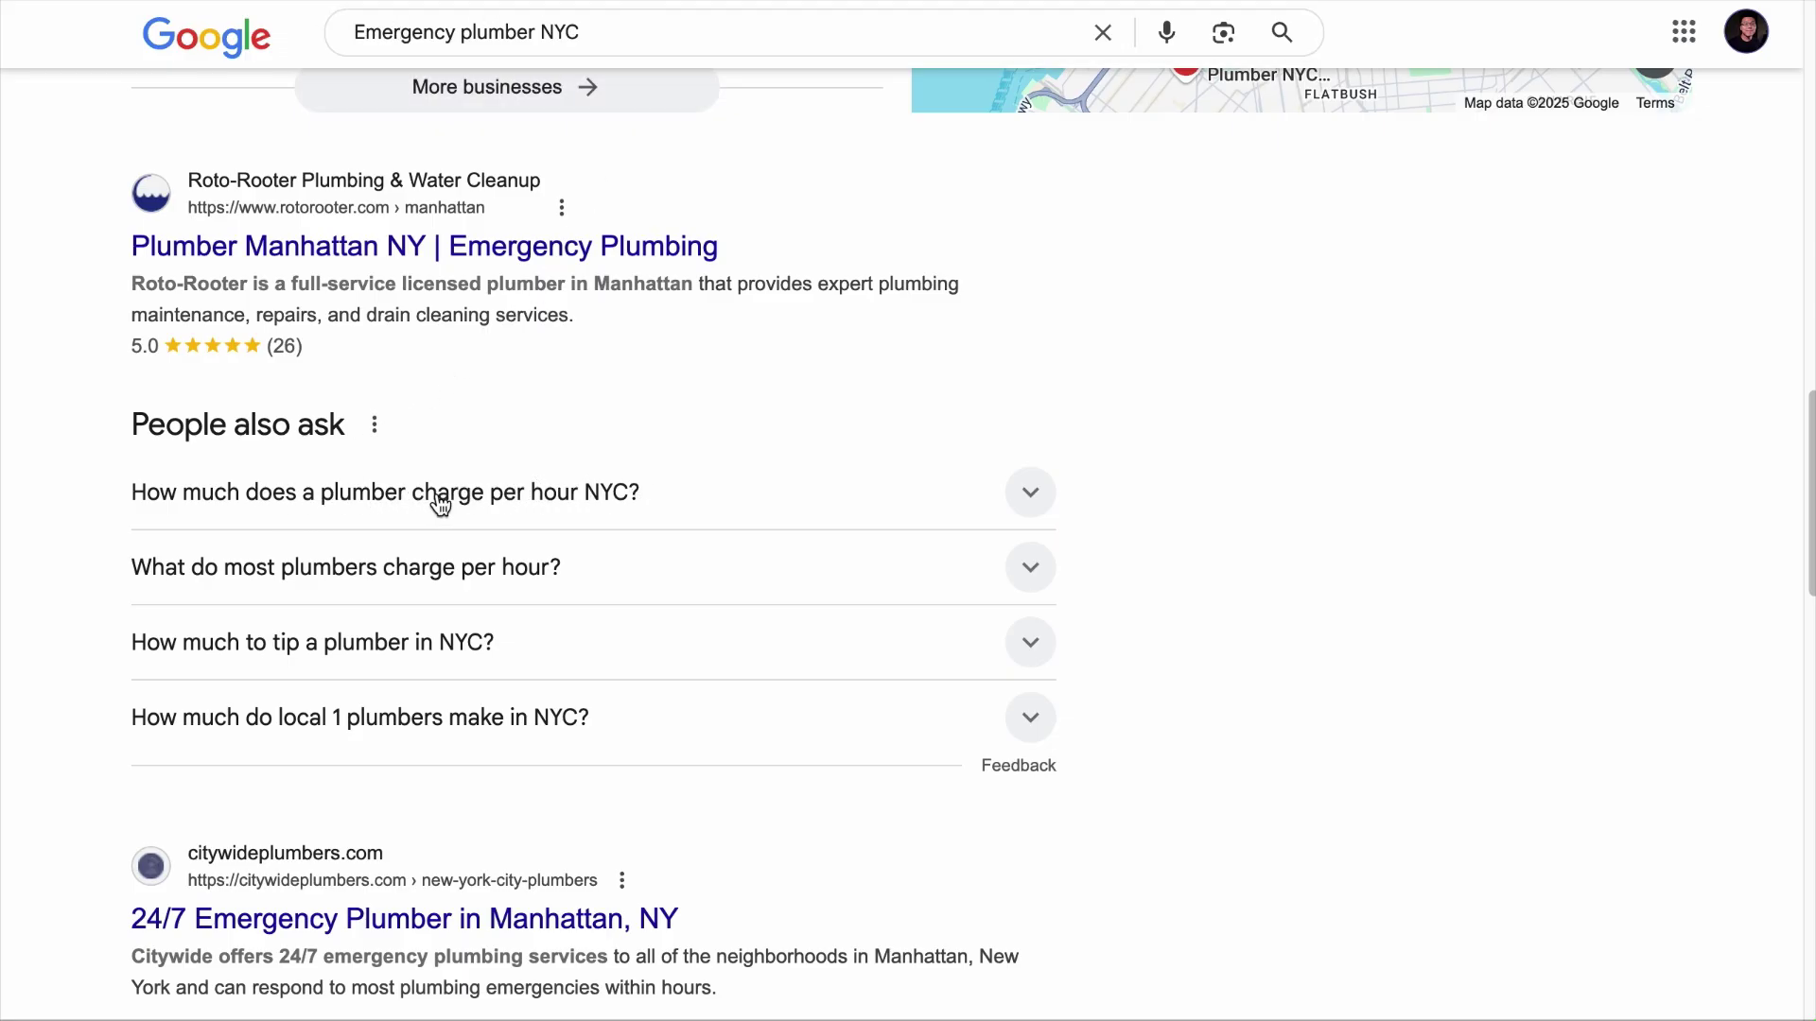
Expand the tipping questions, including 'Is it rude to not tip in NYC?', to load more
double_click(481, 646)
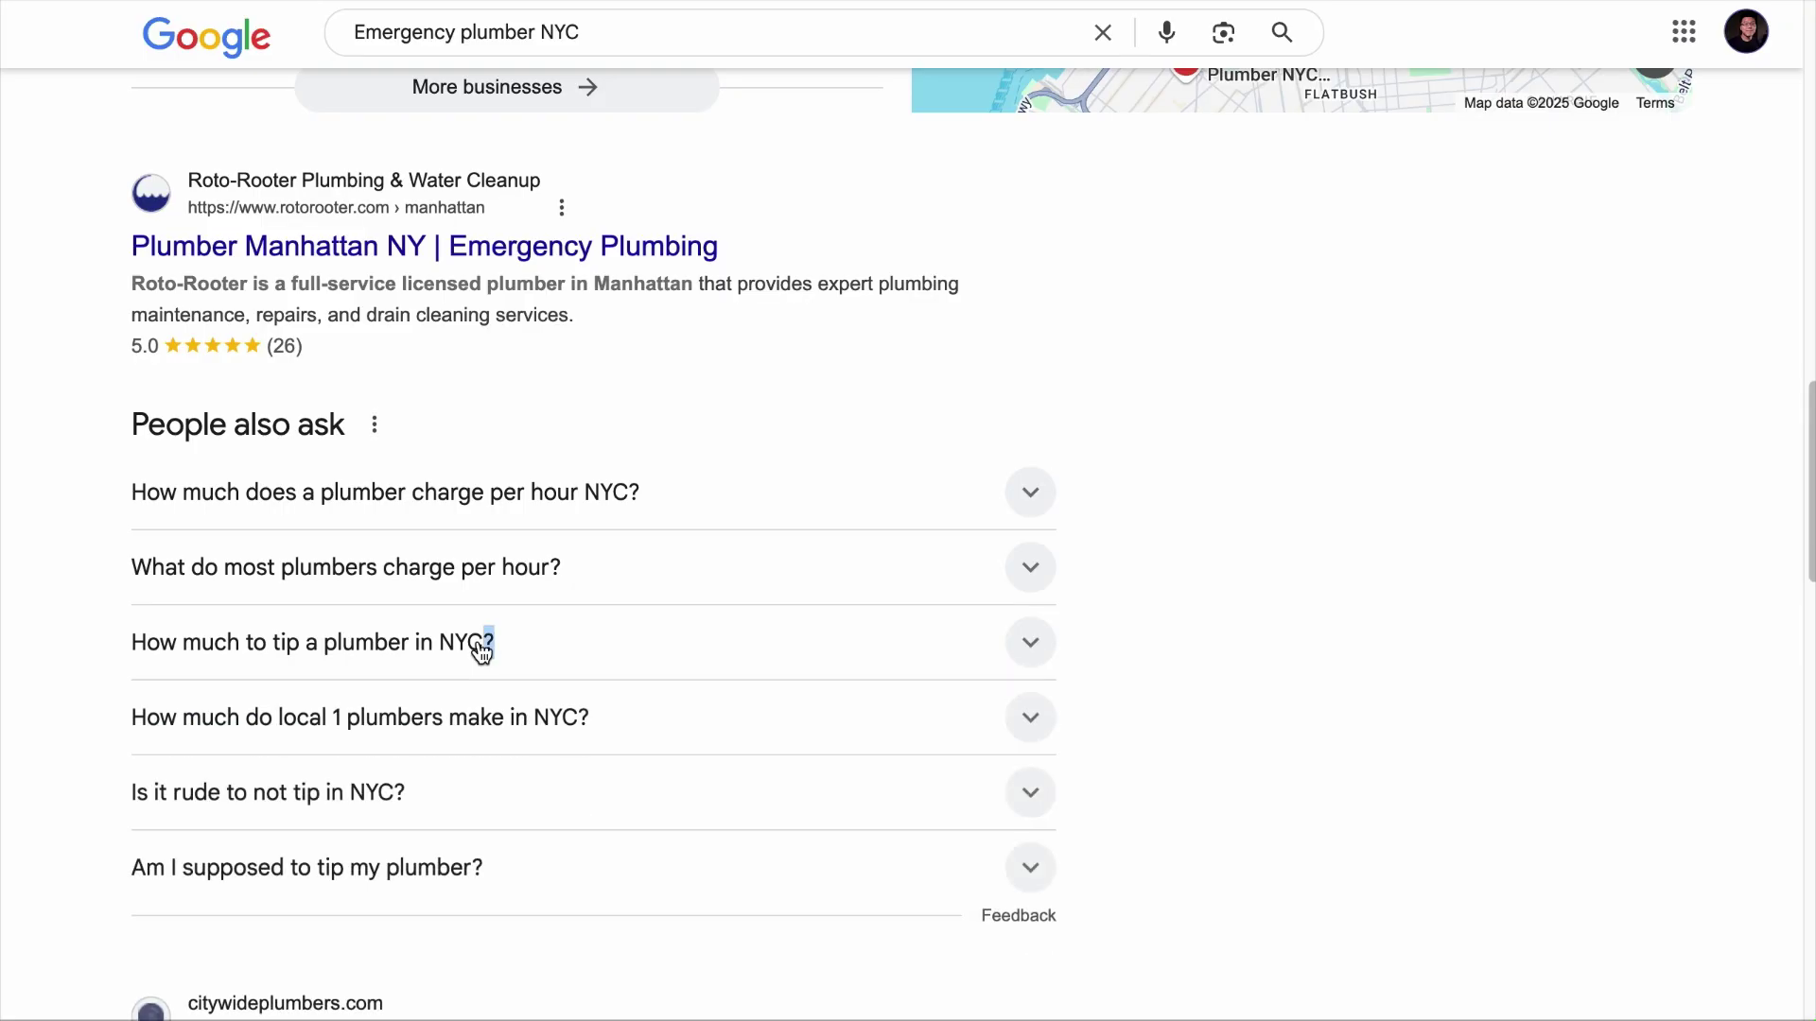
scroll(482, 815, "down", 2)
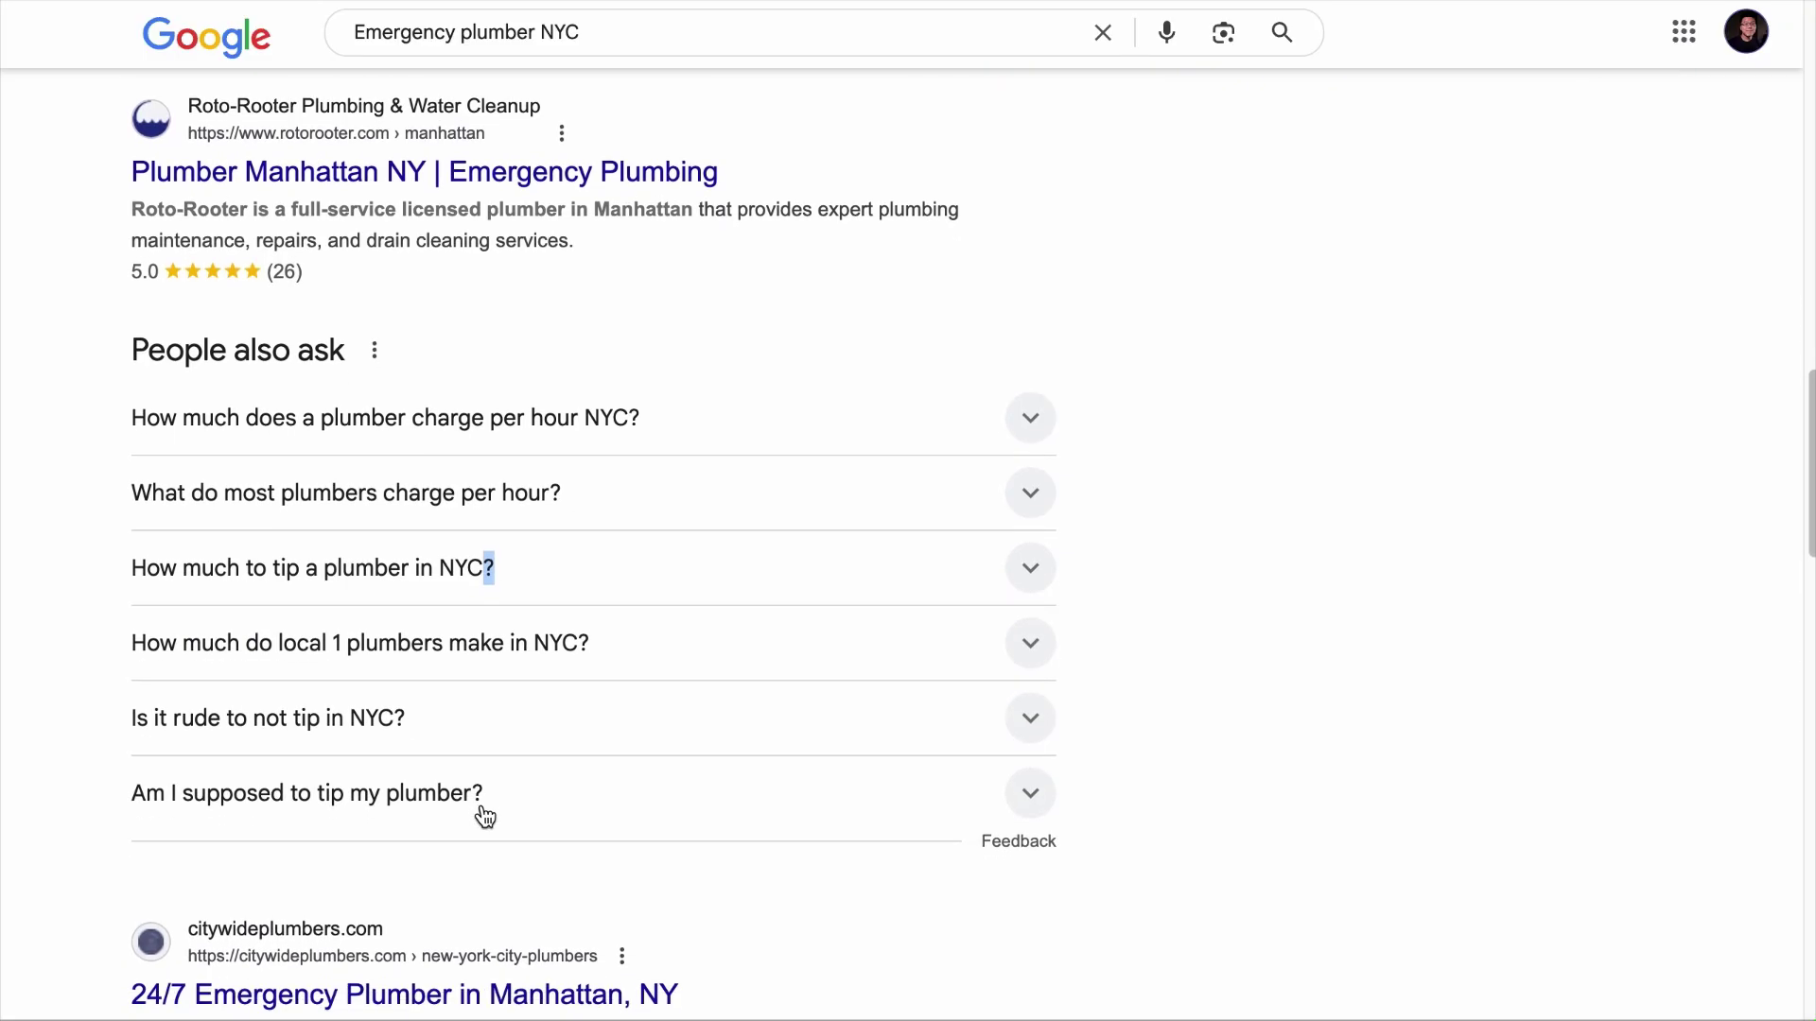
left_click(383, 724)
left_click(378, 725)
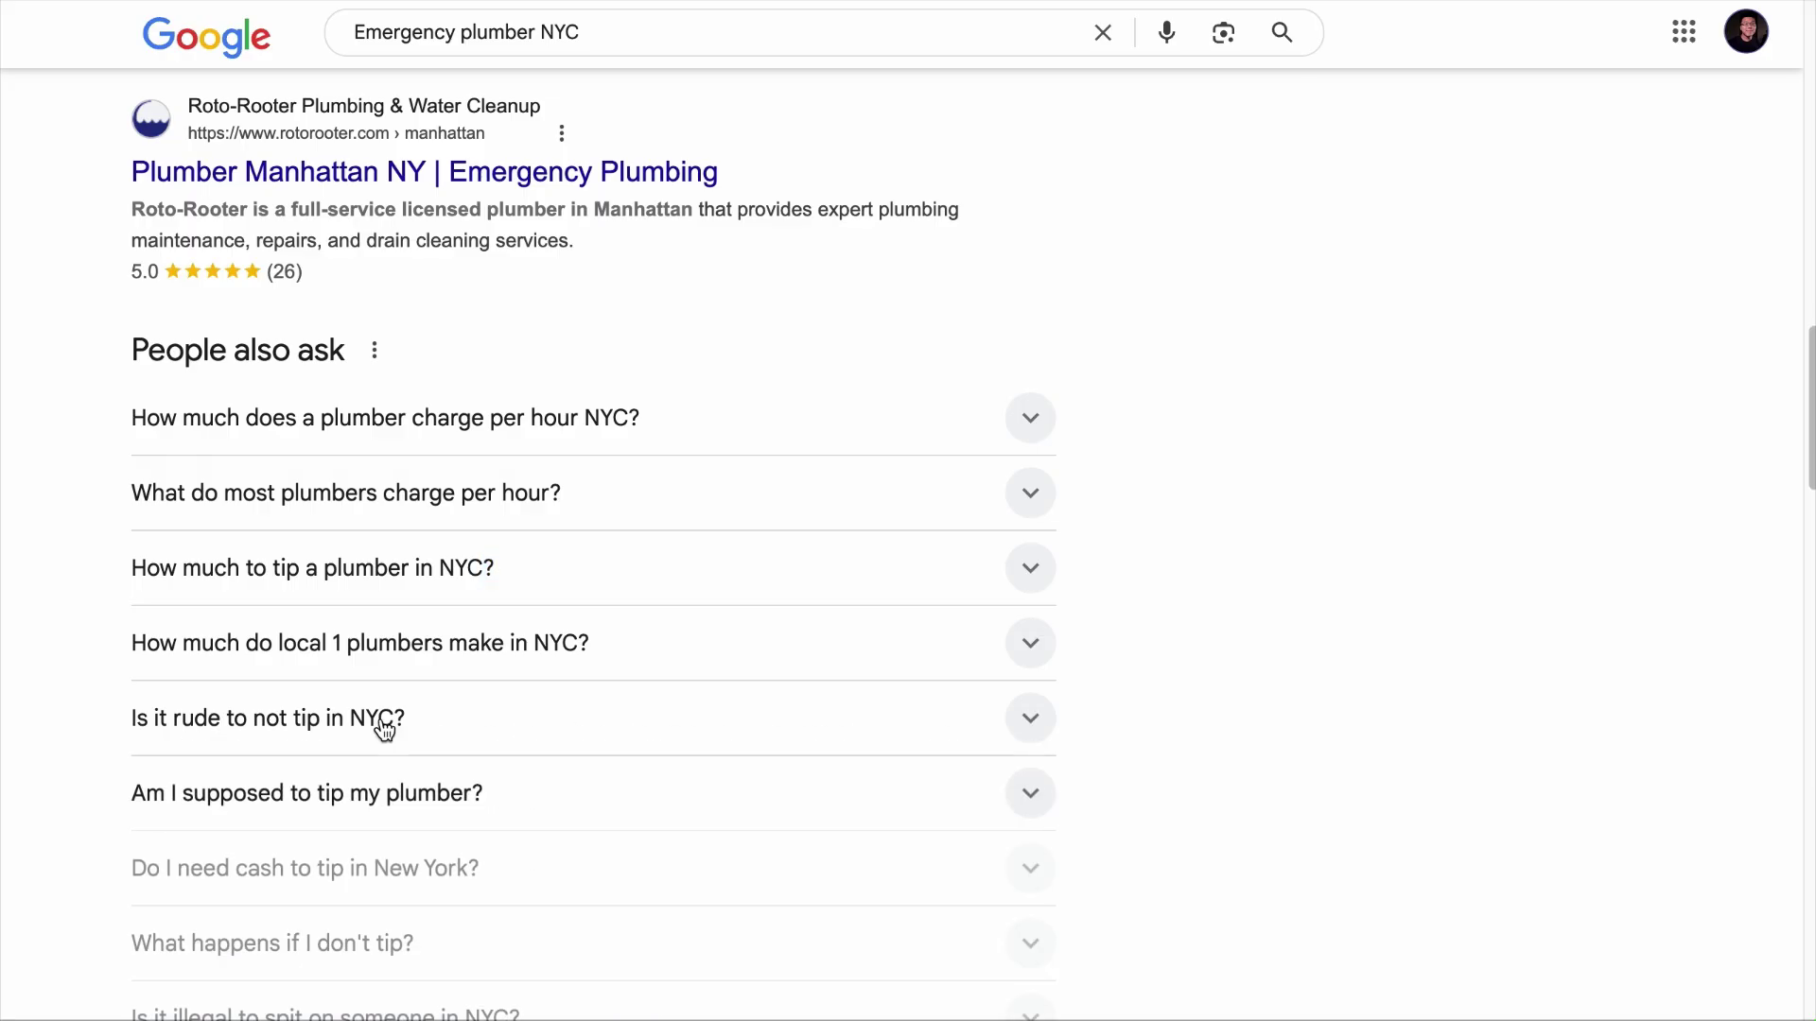
scroll(383, 728, "down", 3)
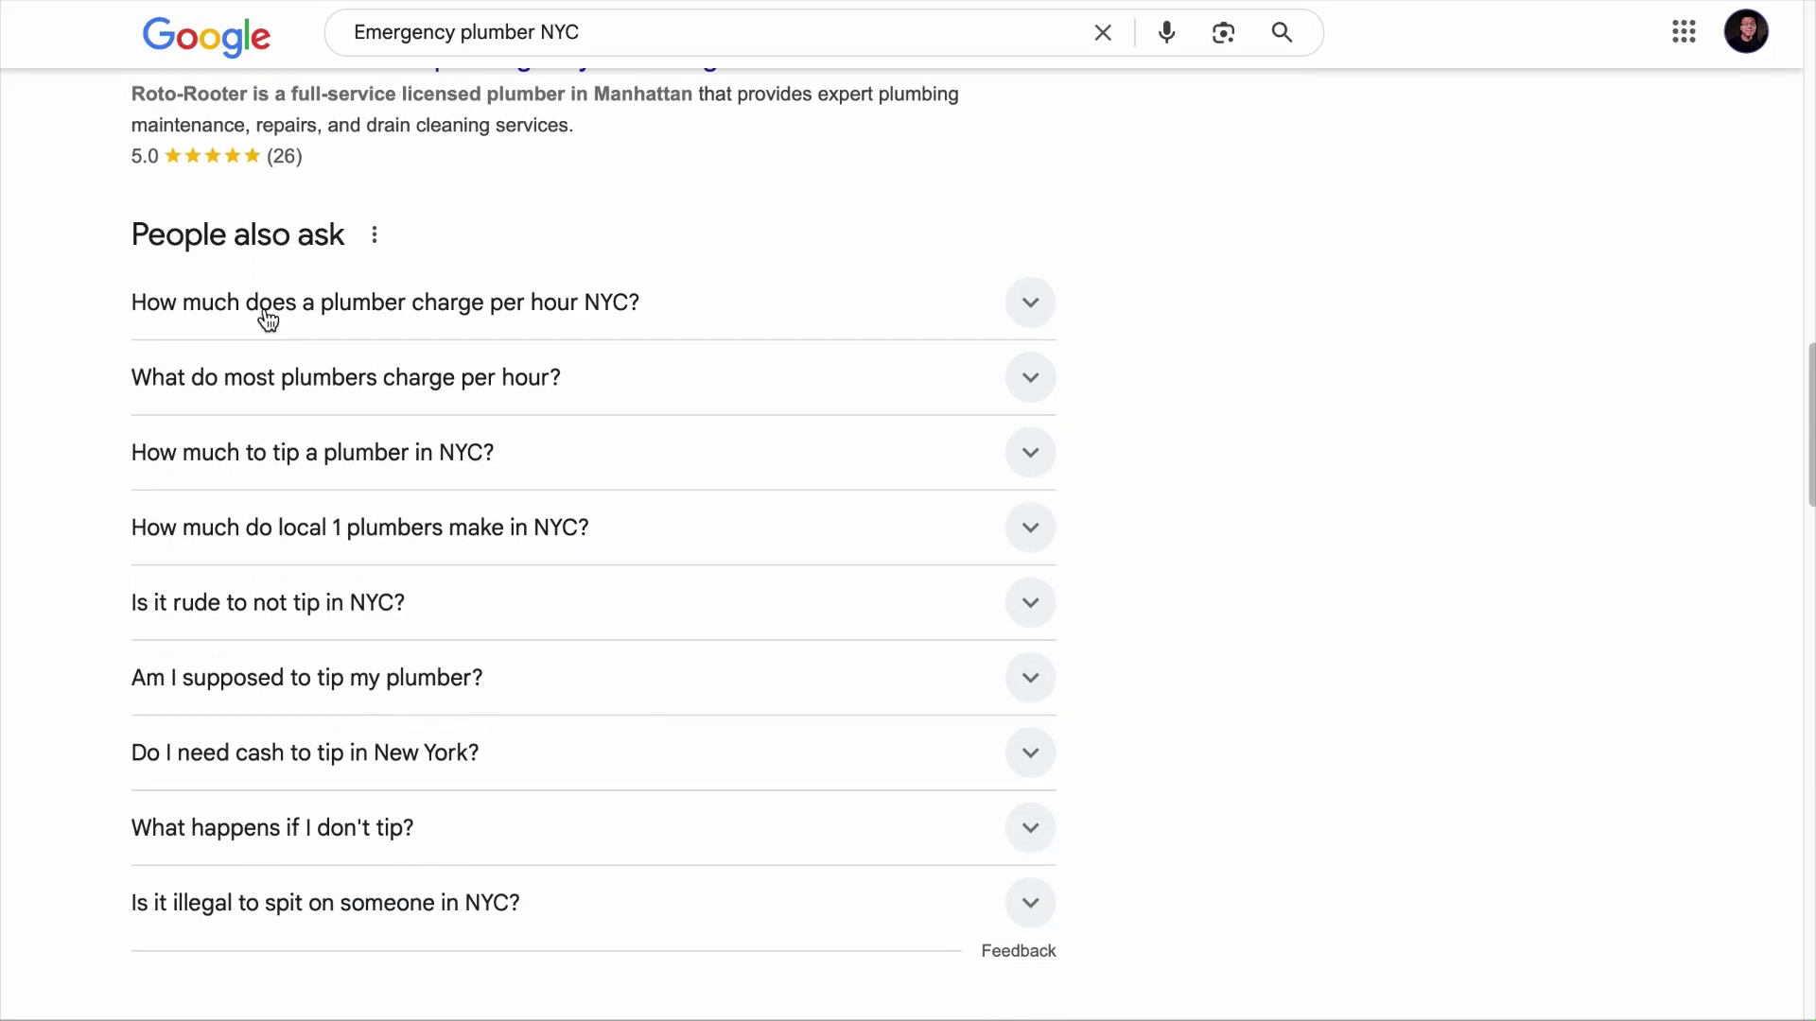